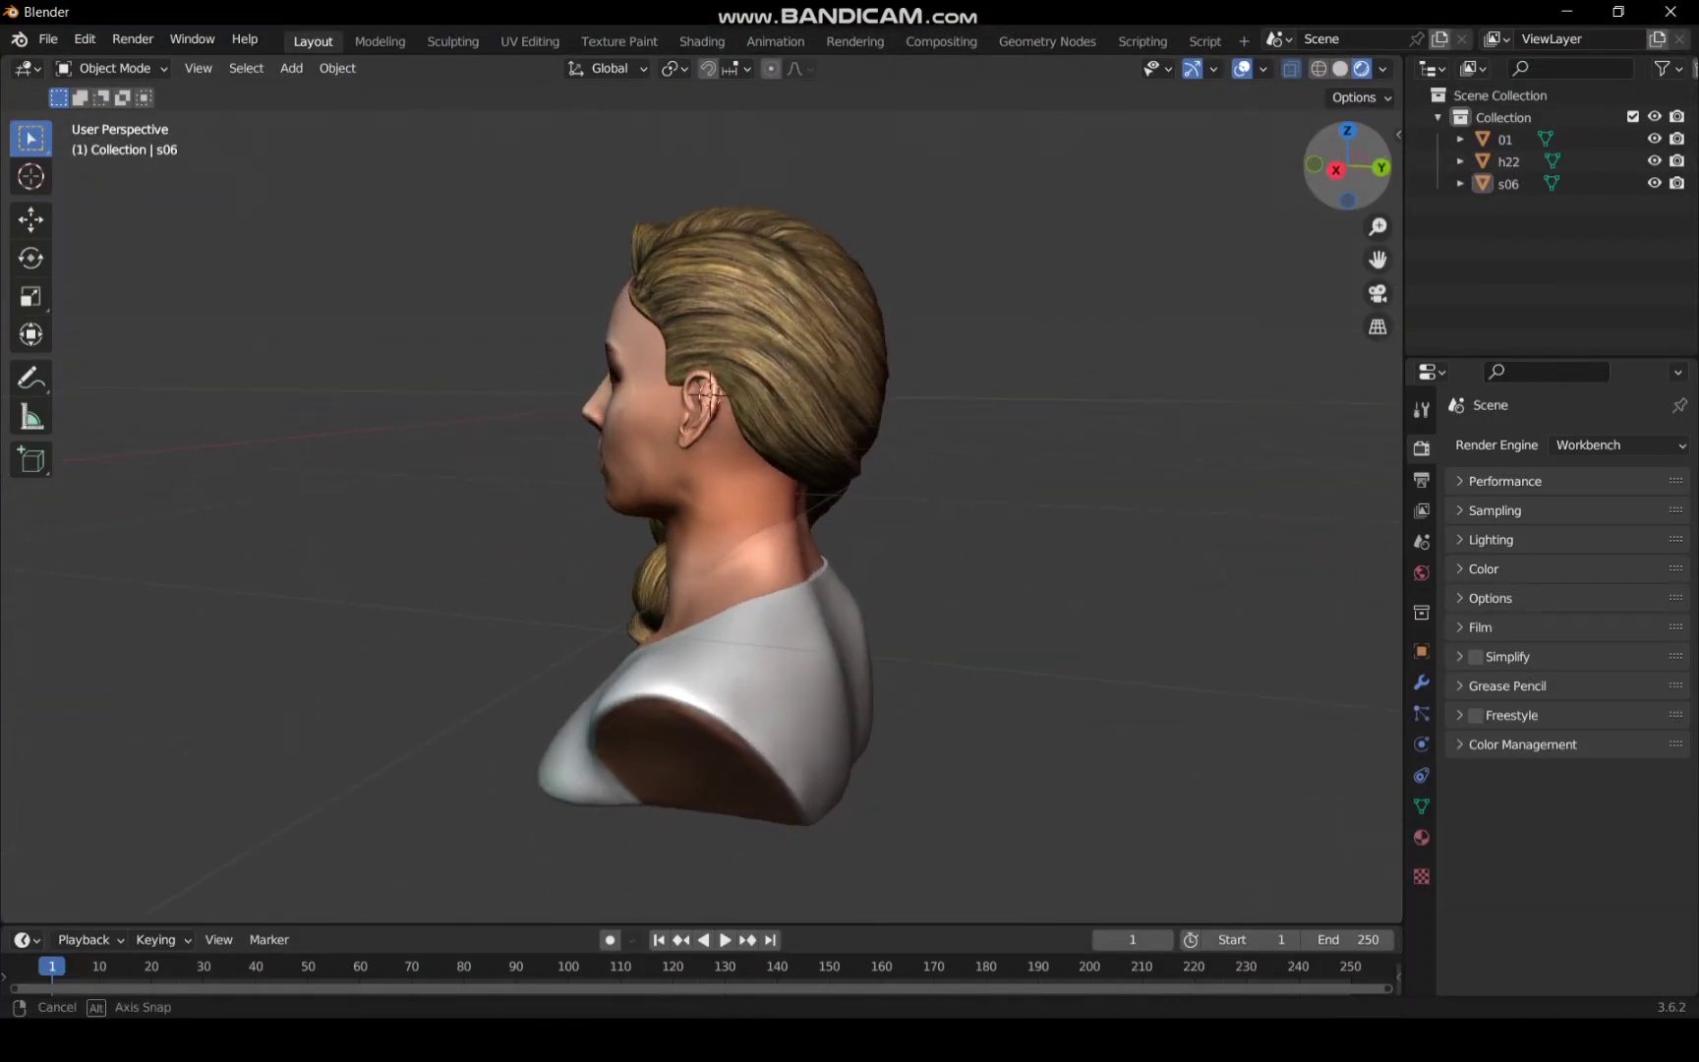
Step: Hide the hair object h22 and the torso piece s06, leaving only the bald head
drag(1349, 169, 1149, 409)
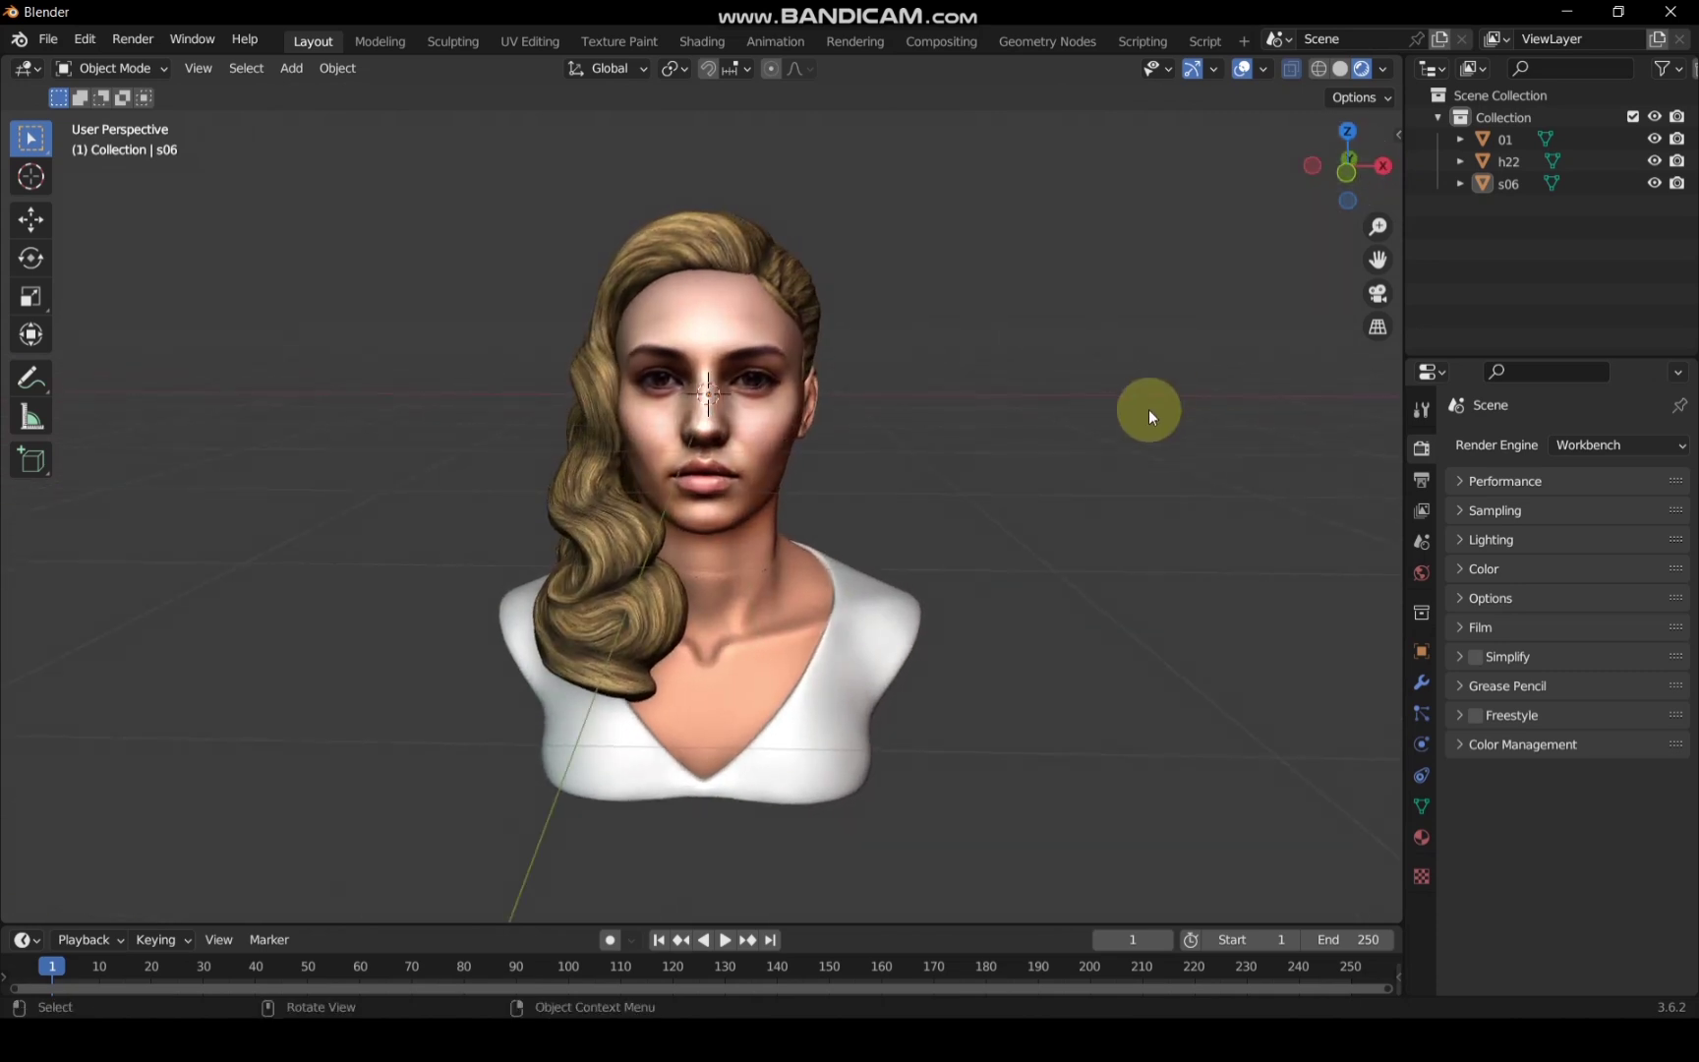
scroll(1148, 409, up, 3)
mouse_move(1347, 168)
mouse_down()
mouse_move(1241, 169)
mouse_move(1347, 175)
mouse_move(1349, 191)
mouse_up()
click(869, 280)
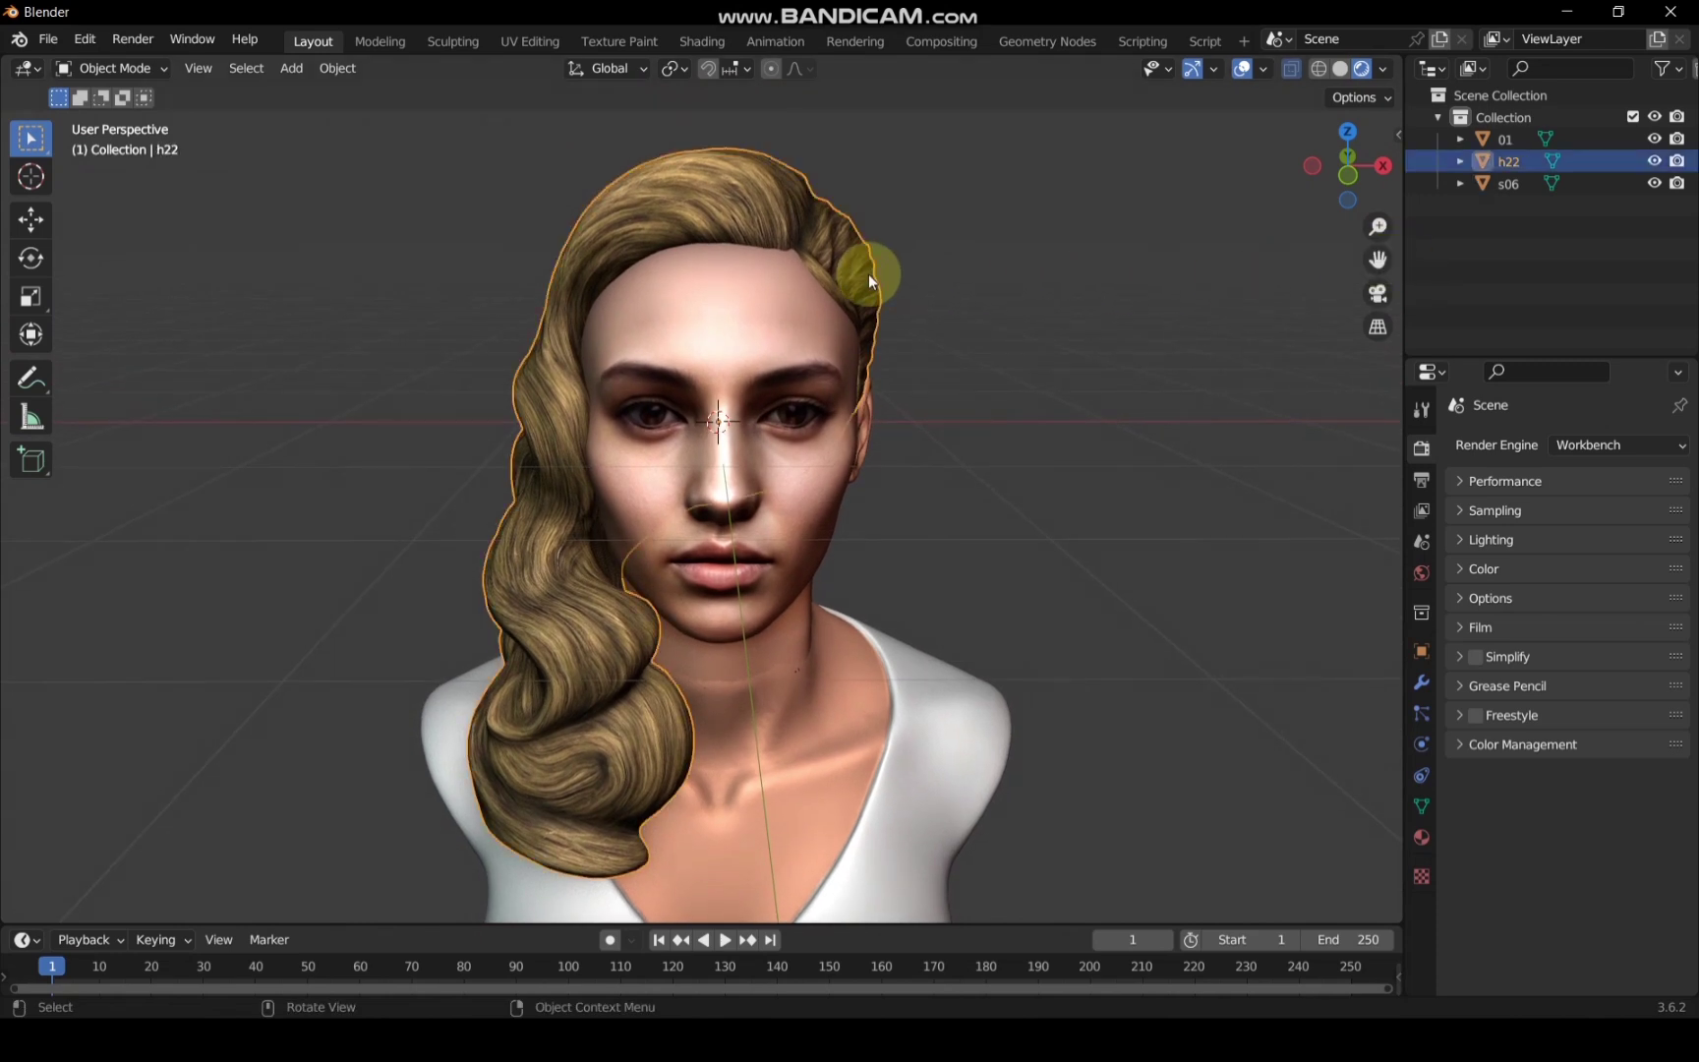
key(h)
click(934, 718)
drag(1347, 169, 1309, 239)
key(h)
Step: In front view, annotate the letters 'F G' on the forehead and return to box selection
click(1348, 171)
click(33, 379)
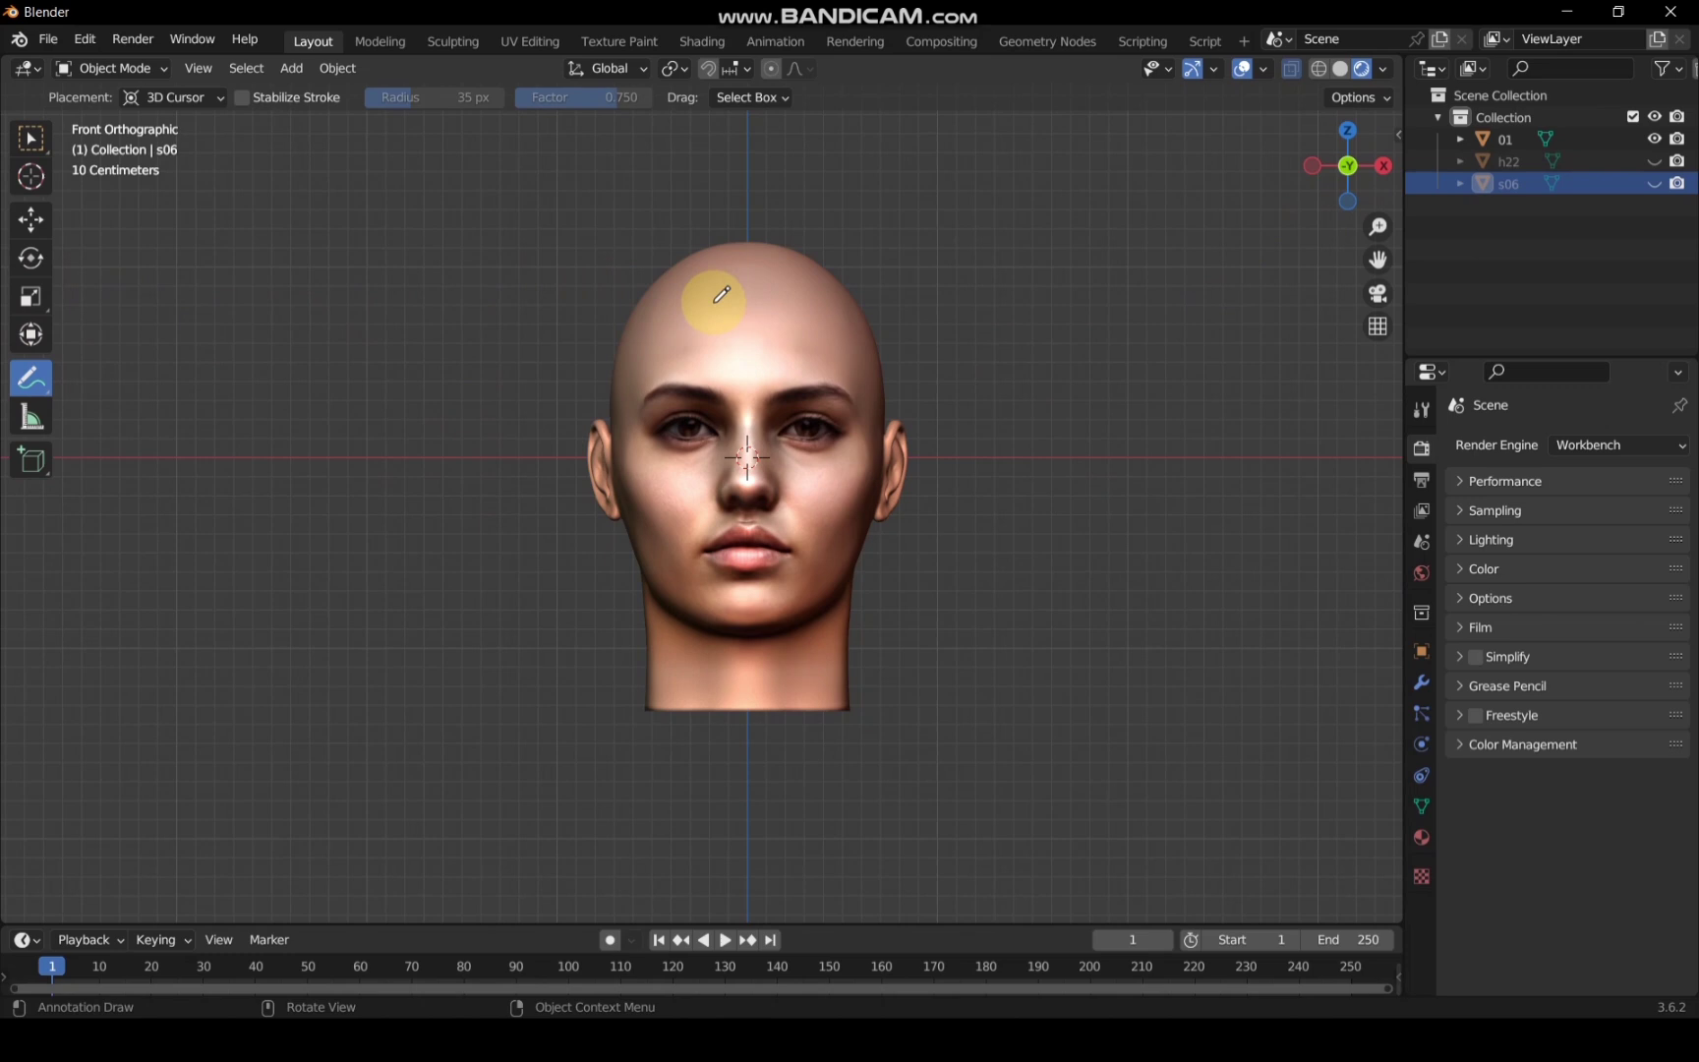
drag(713, 303, 683, 377)
drag(684, 344, 779, 342)
click(30, 138)
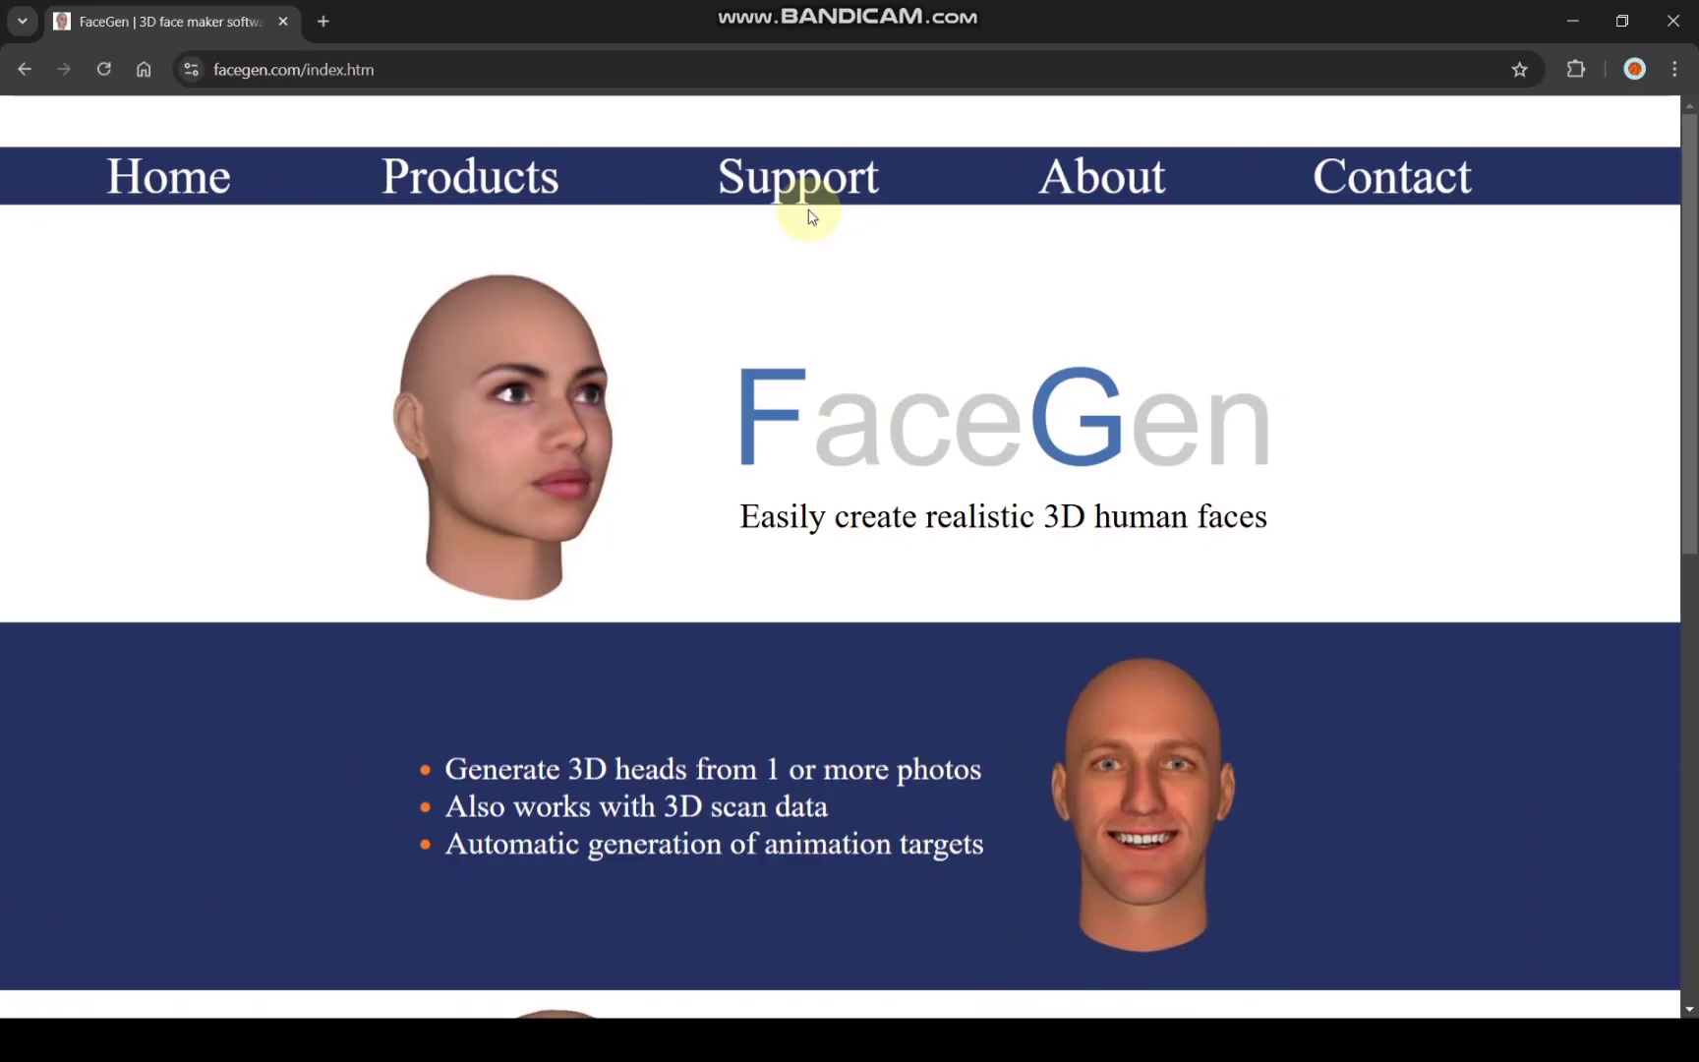
Step: Go from the FaceGen homepage to the Products page
scroll(824, 303, down, 8)
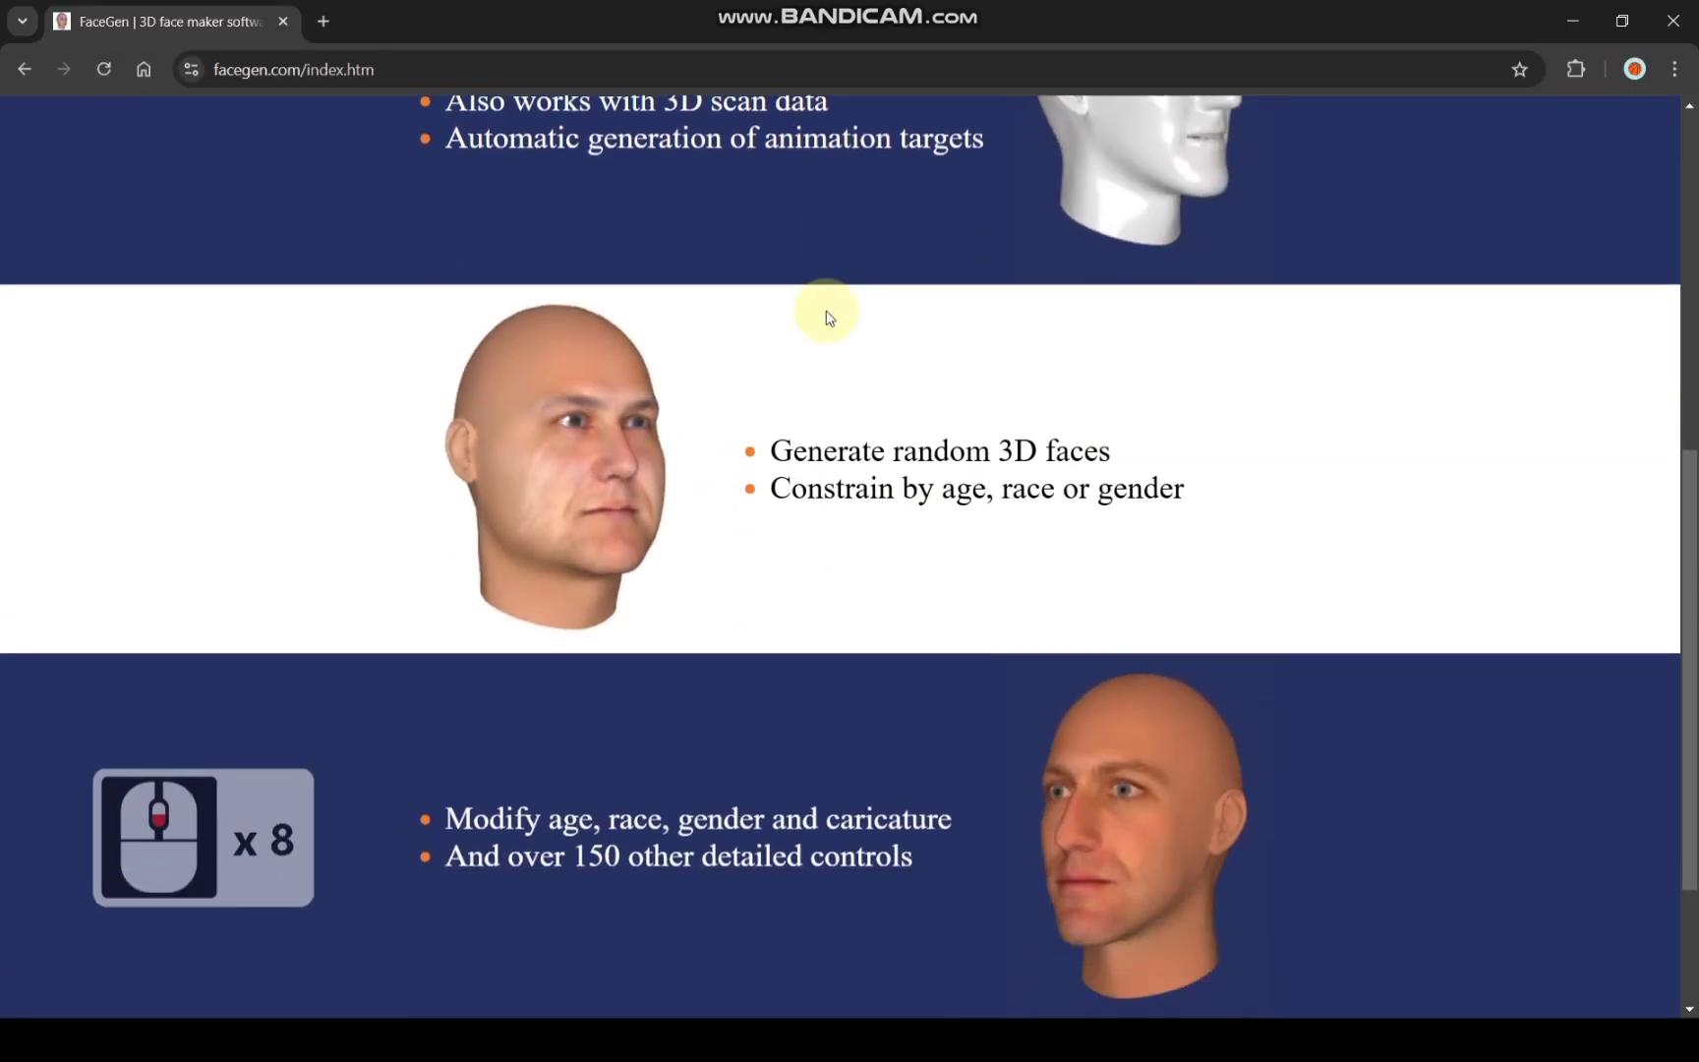
scroll(826, 314, down, 5)
scroll(826, 312, up, 6)
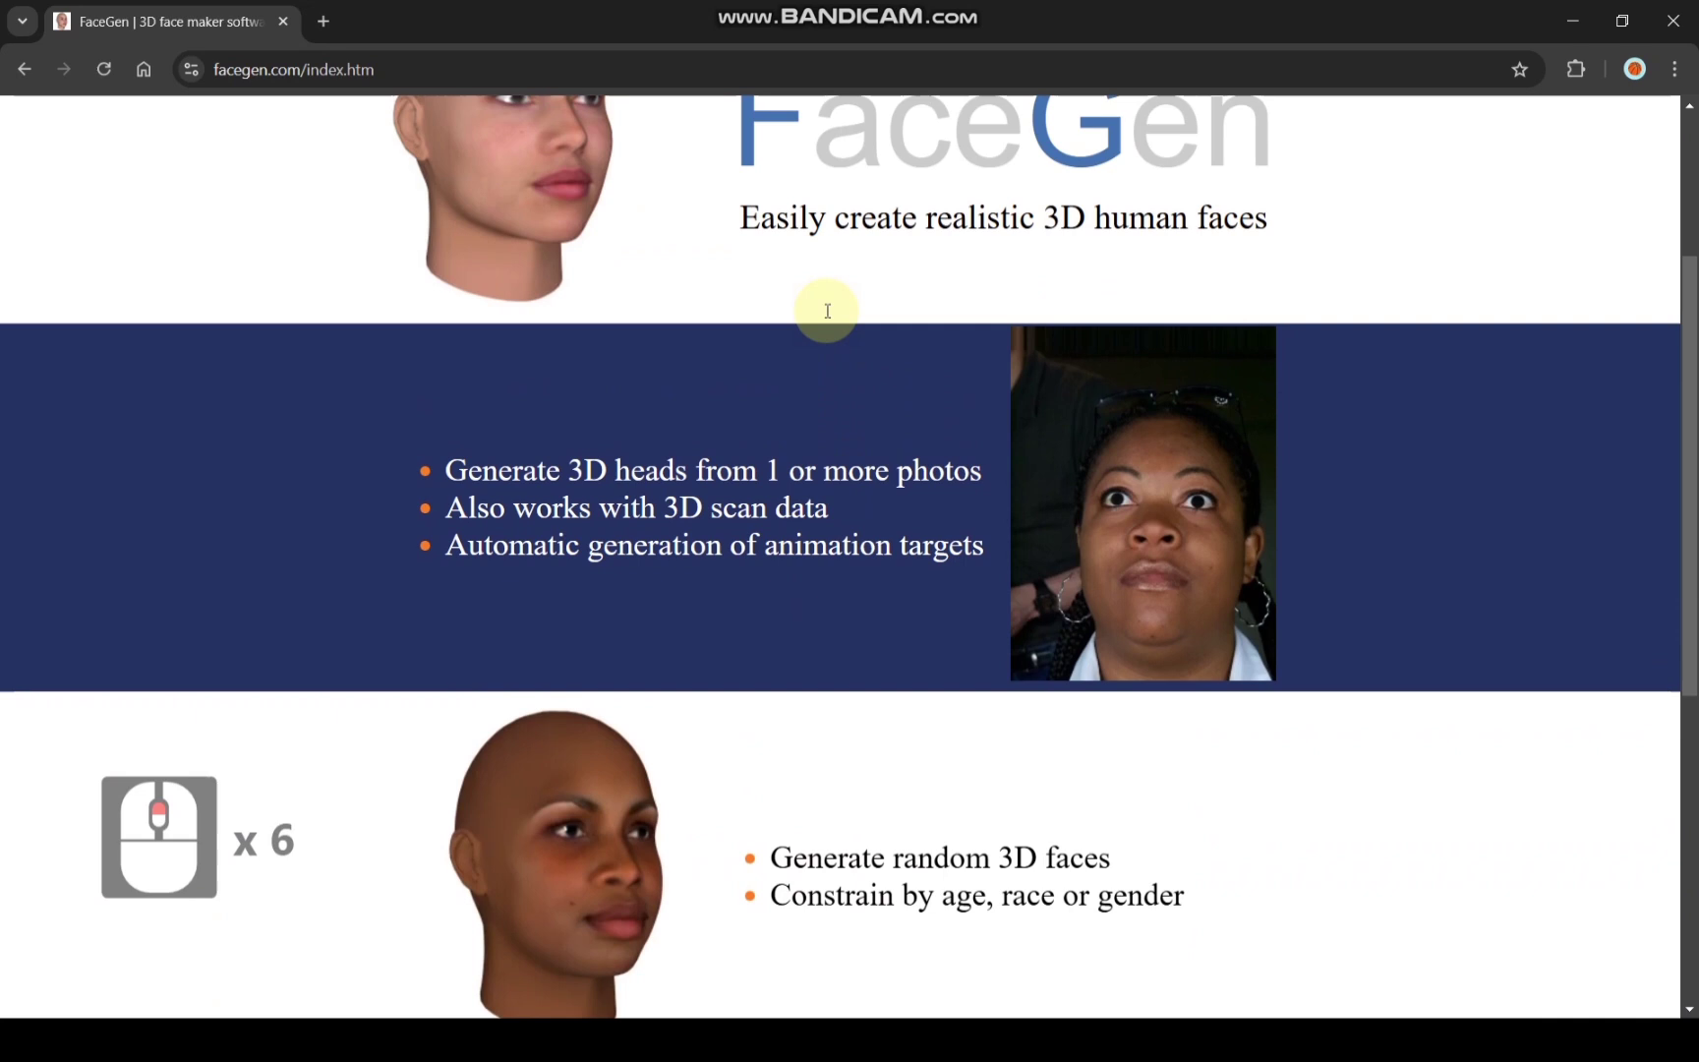
scroll(827, 307, up, 7)
click(382, 57)
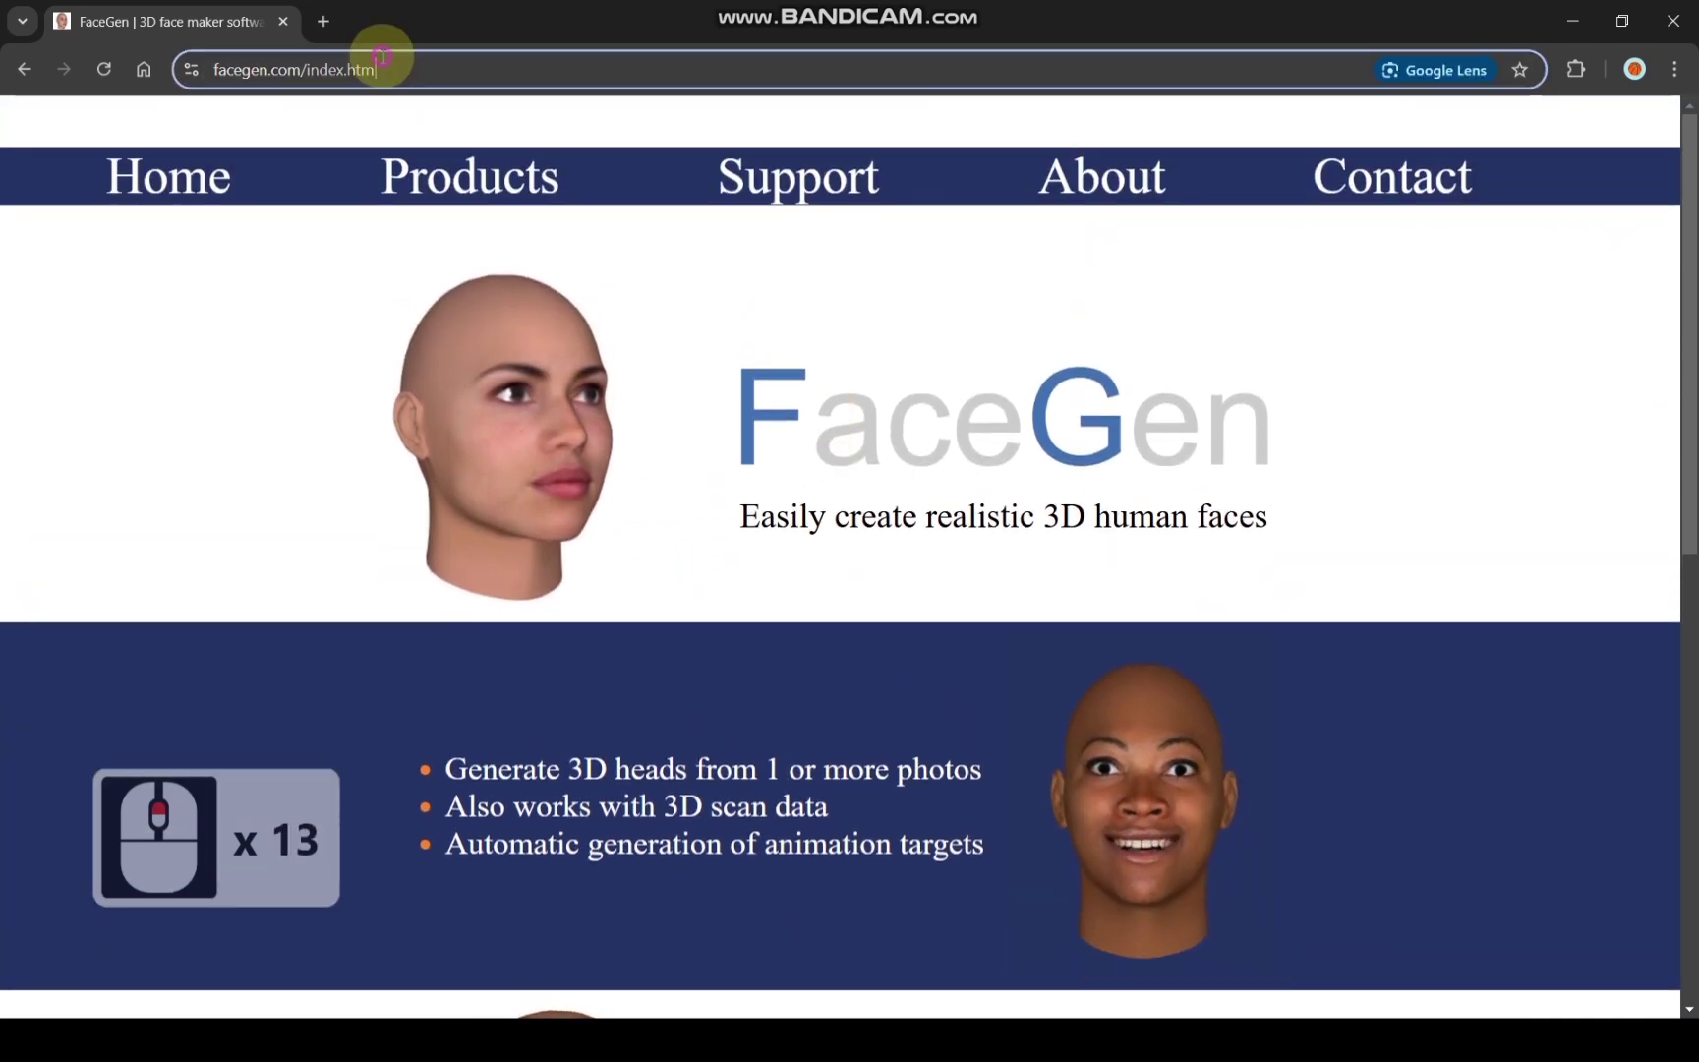
click(382, 57)
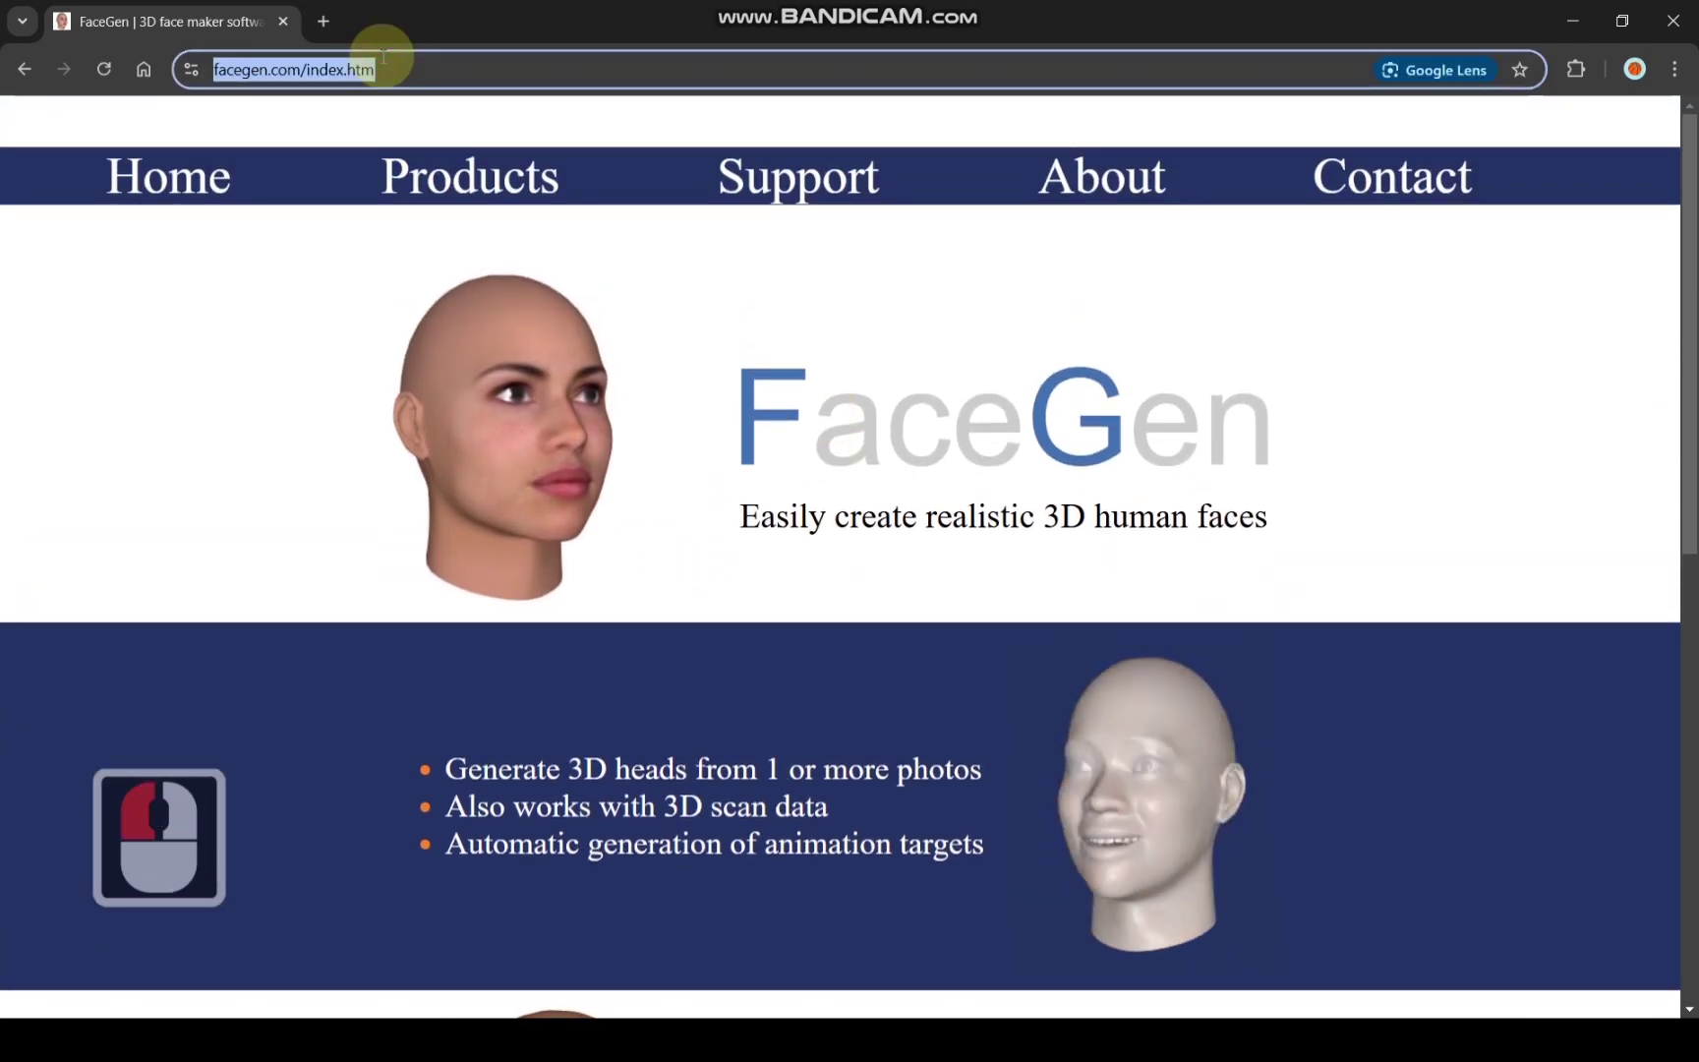
click(383, 61)
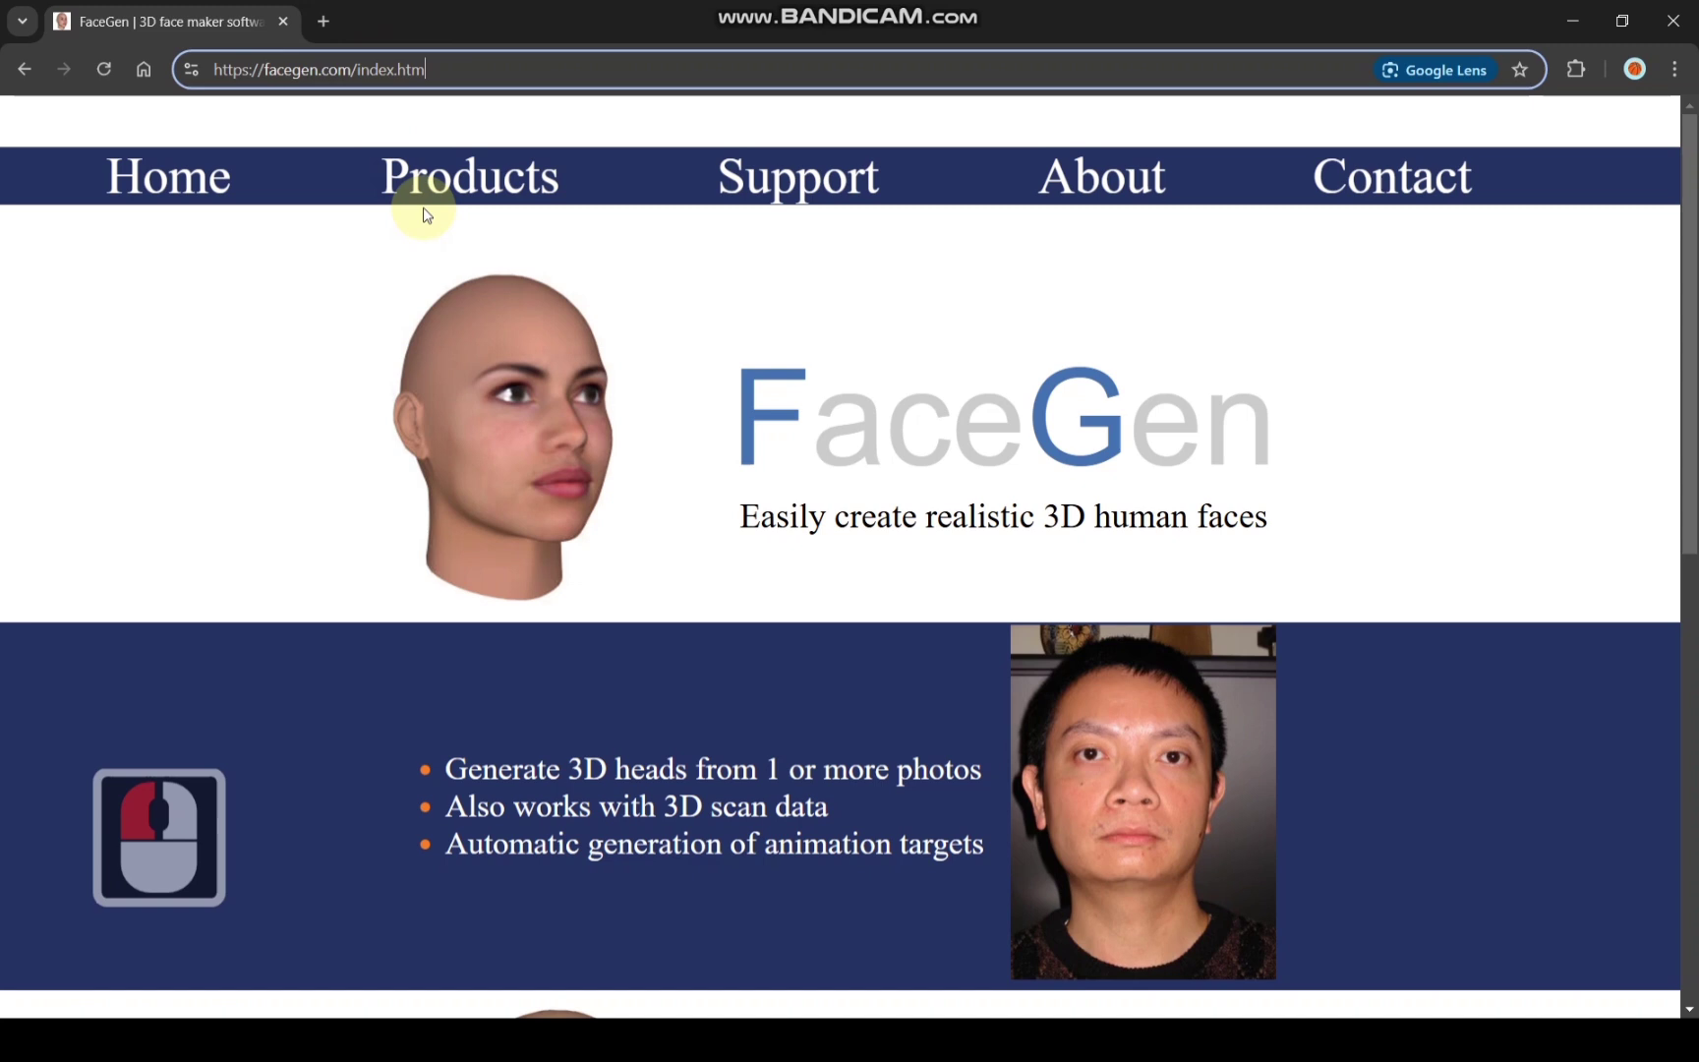
click(444, 175)
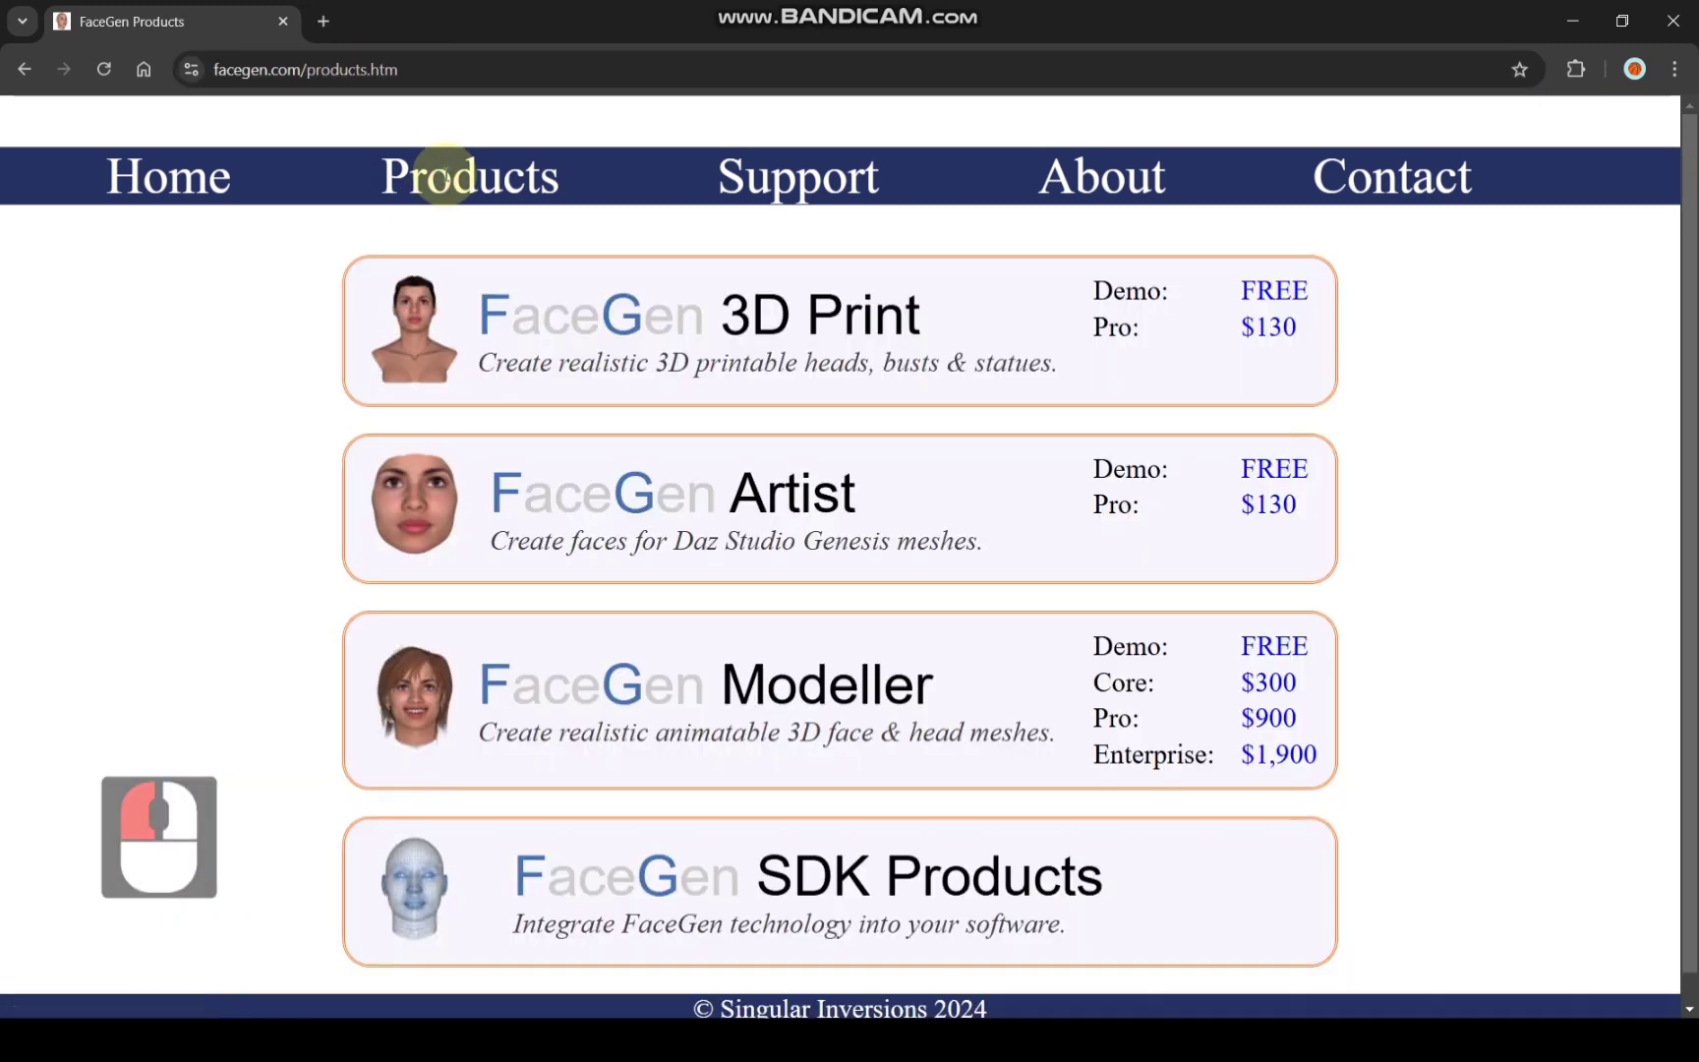
Step: Highlight the 3D Print prices: Demo FREE and Pro $130
scroll(401, 379, down, 2)
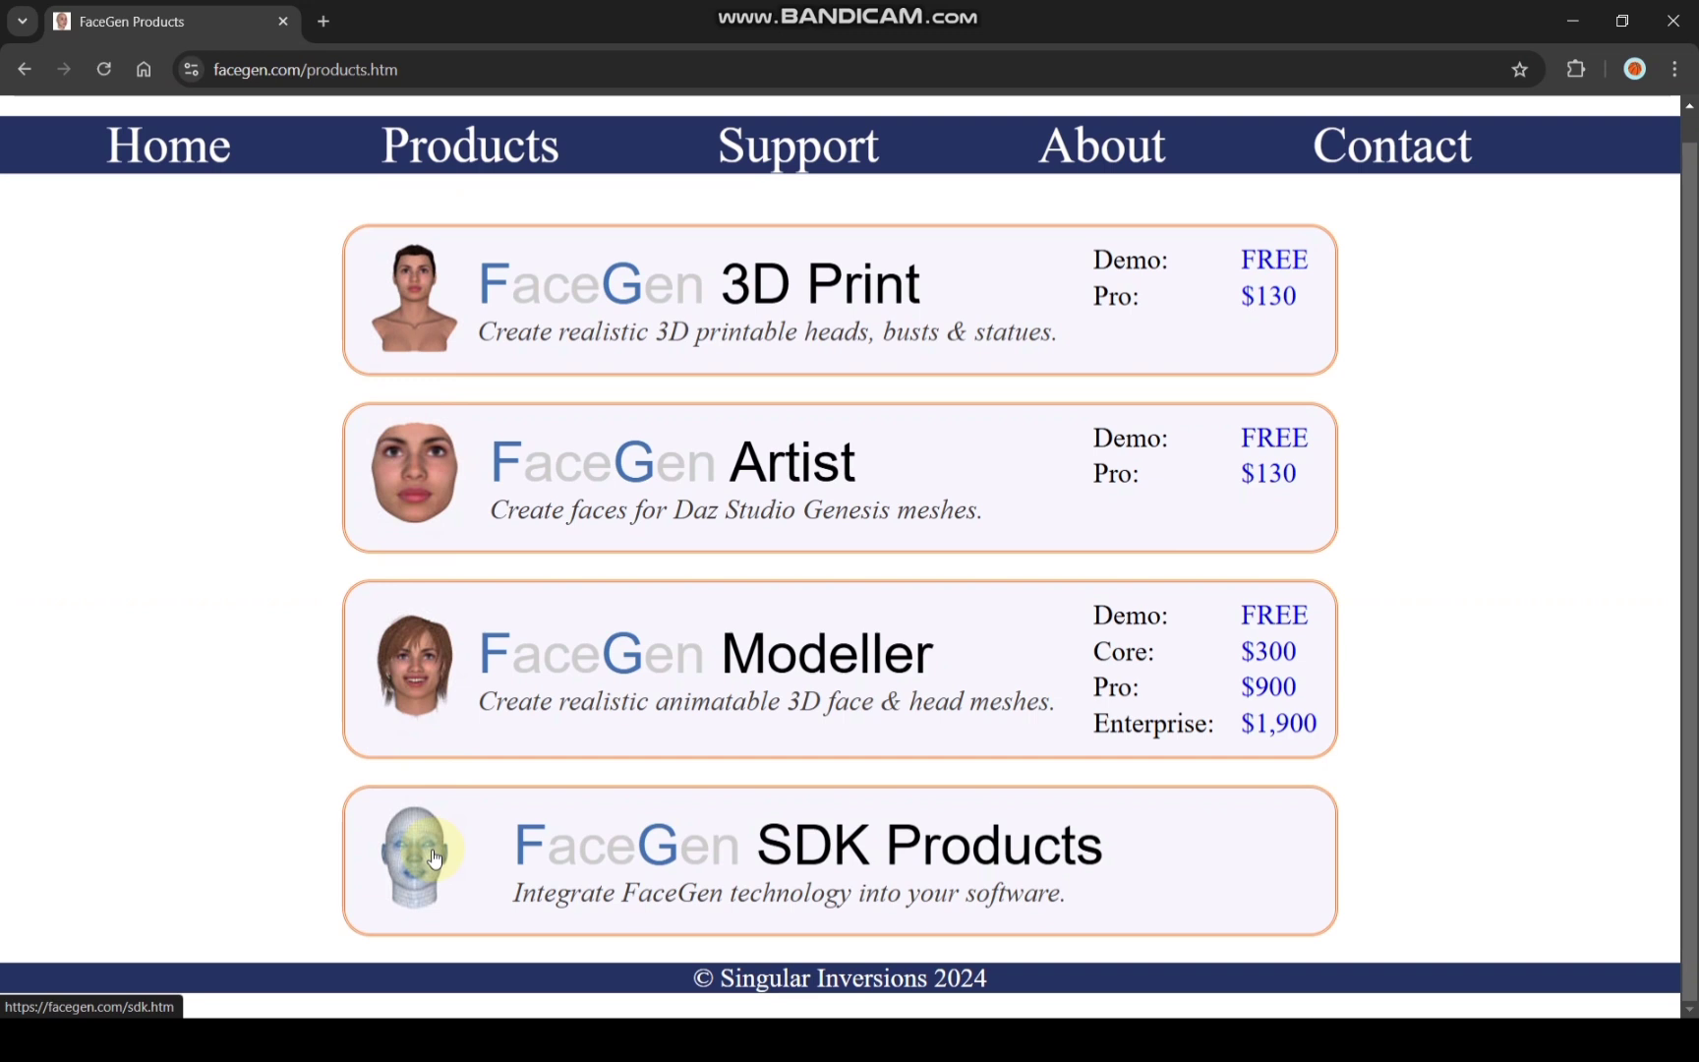
scroll(434, 859, up, 2)
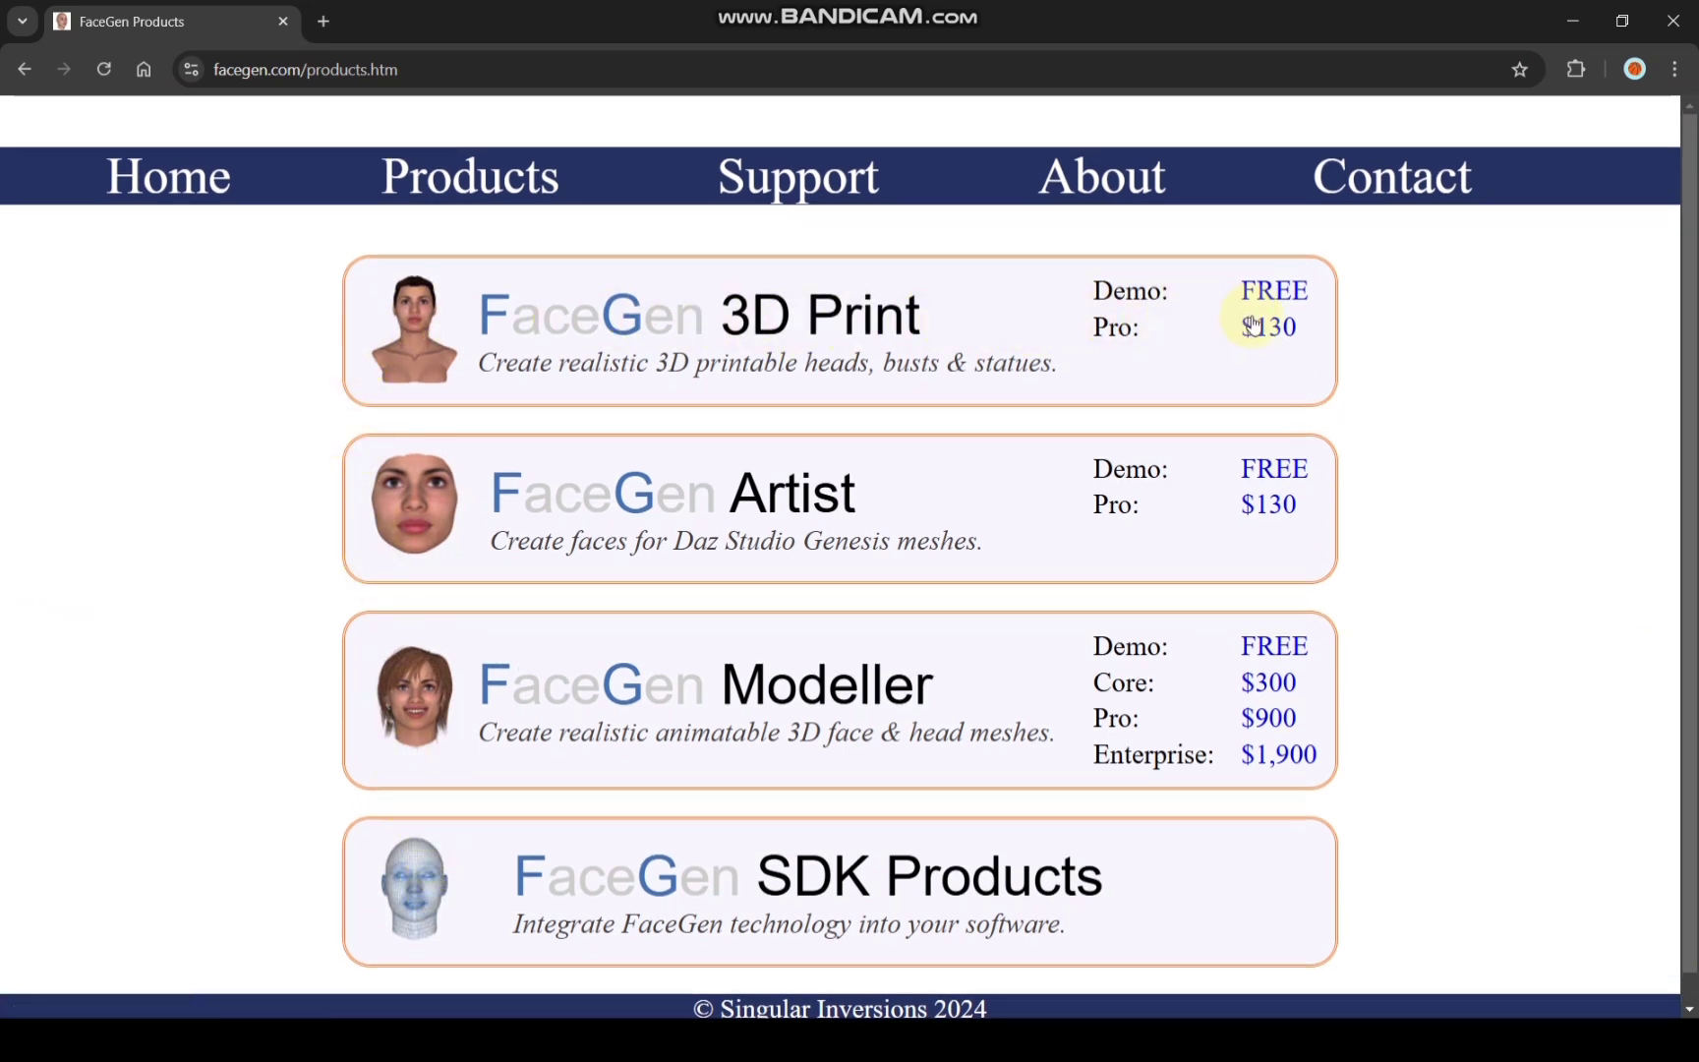
drag(1306, 333, 1244, 330)
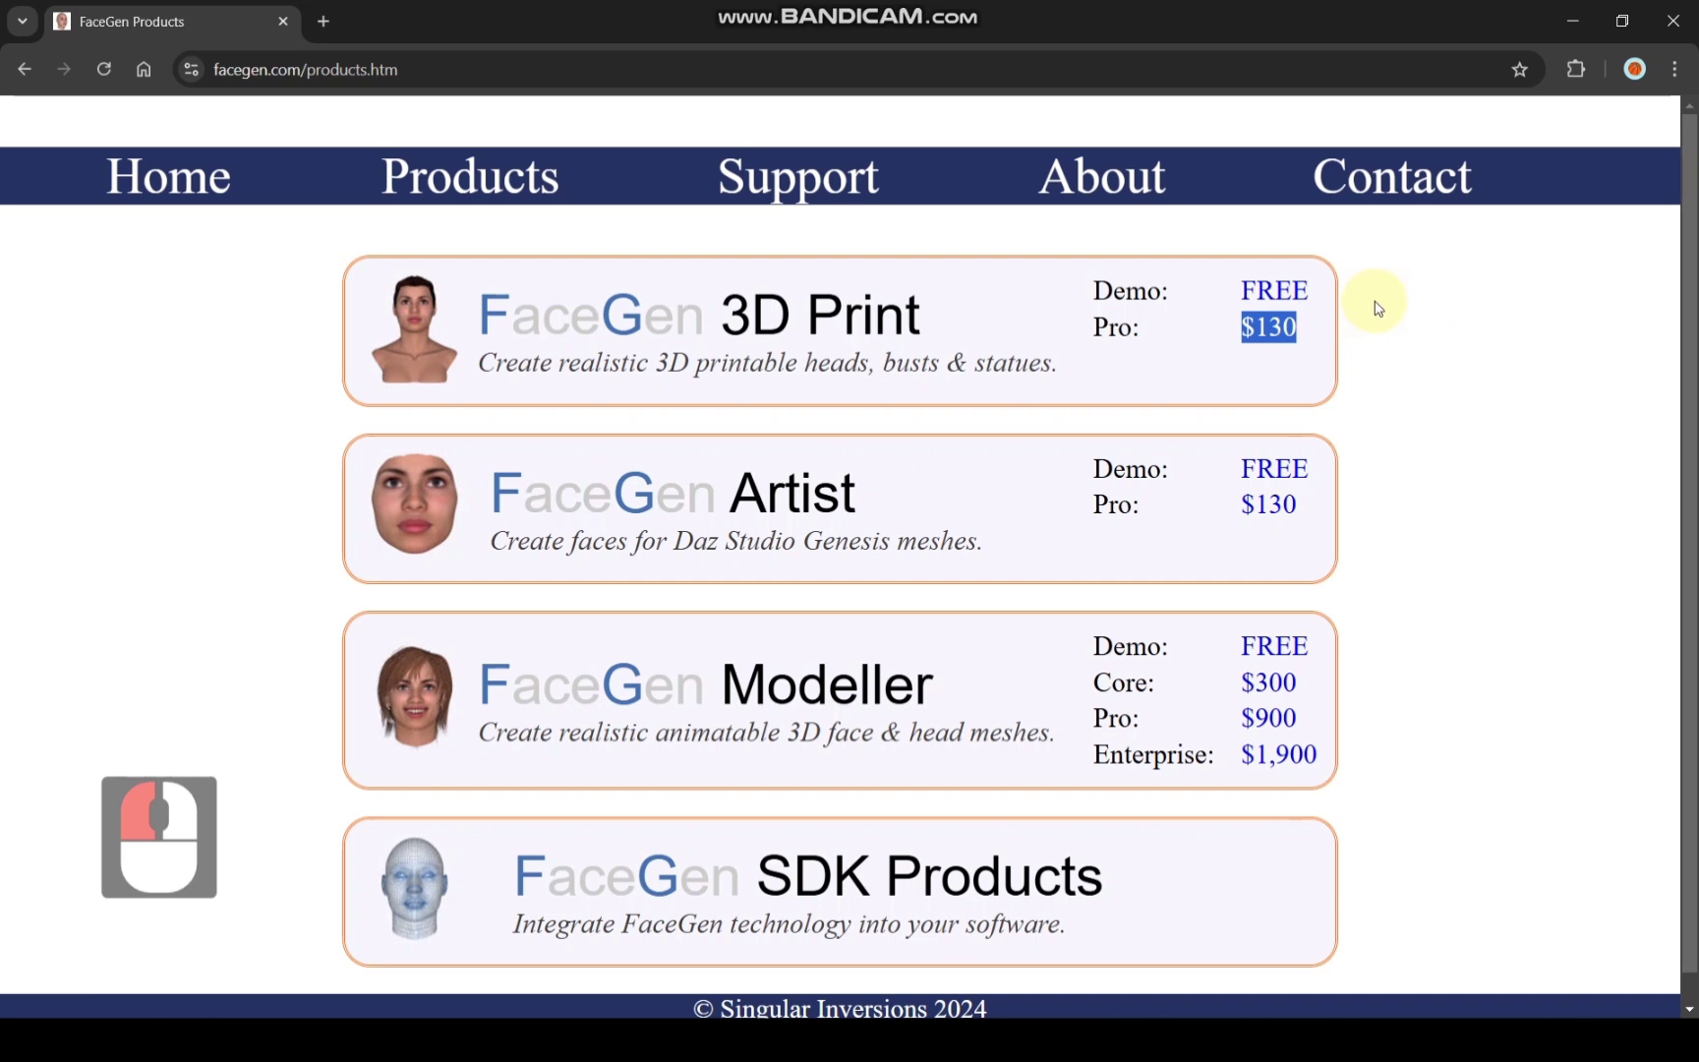
drag(1375, 309, 1308, 288)
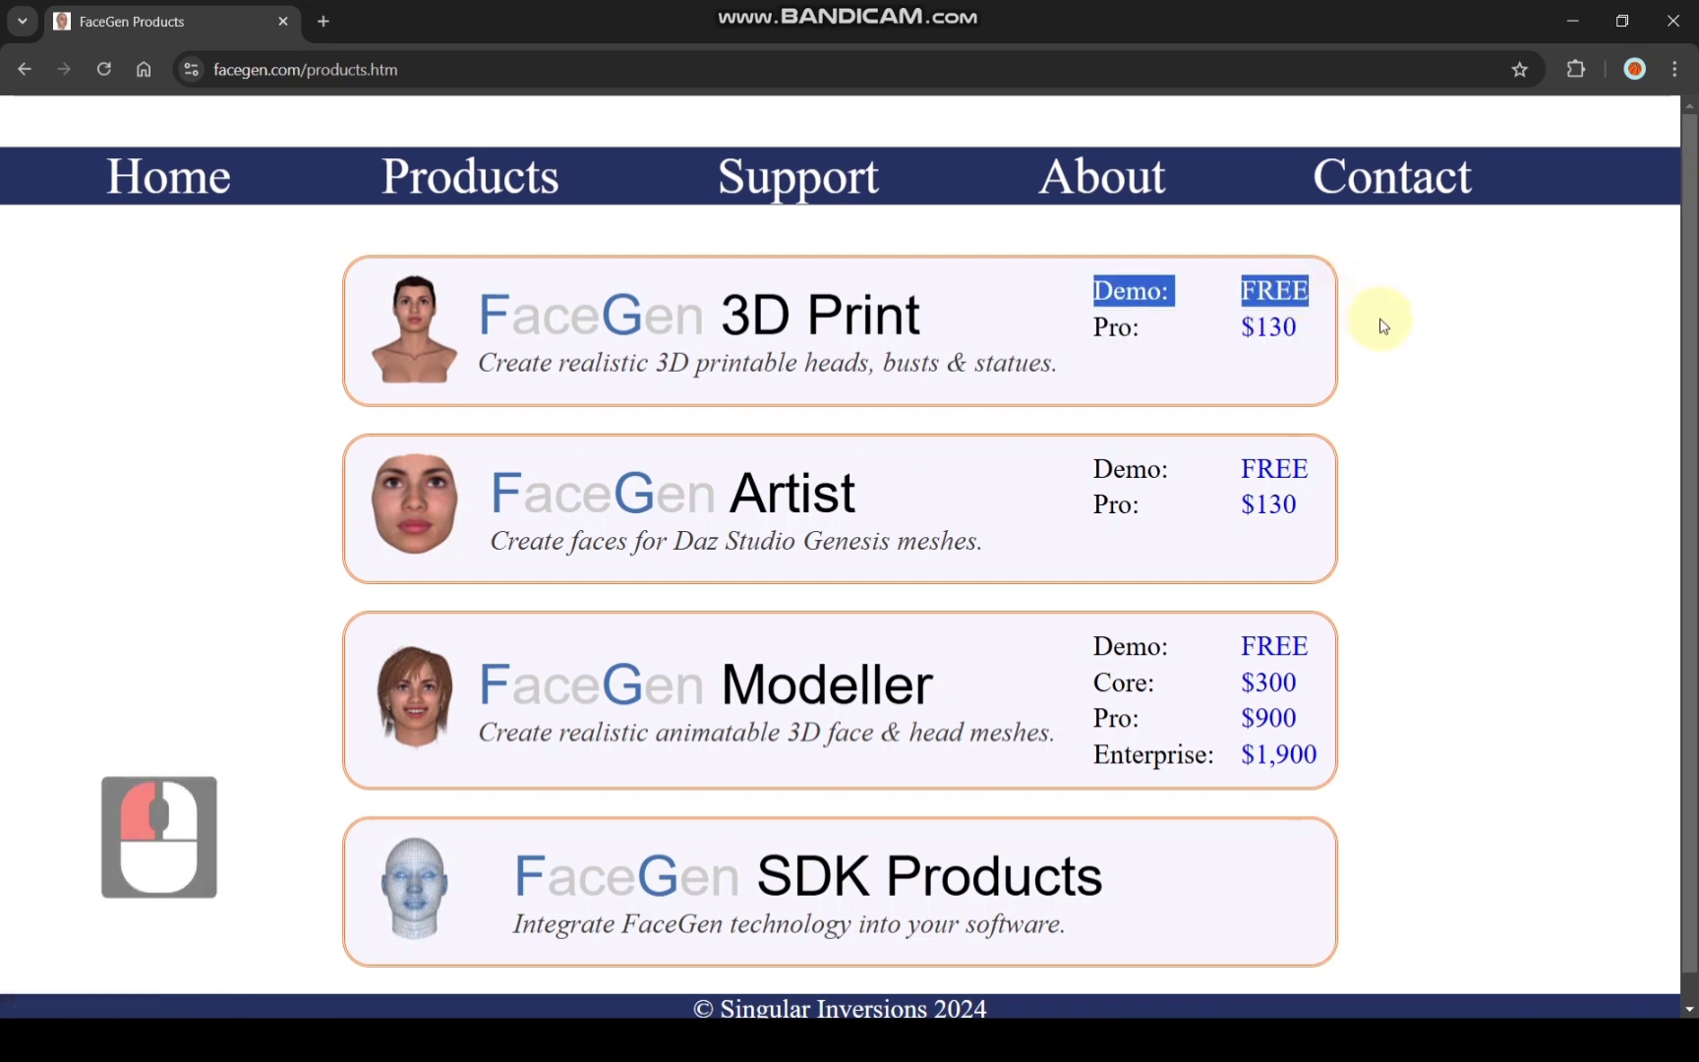
click(1381, 322)
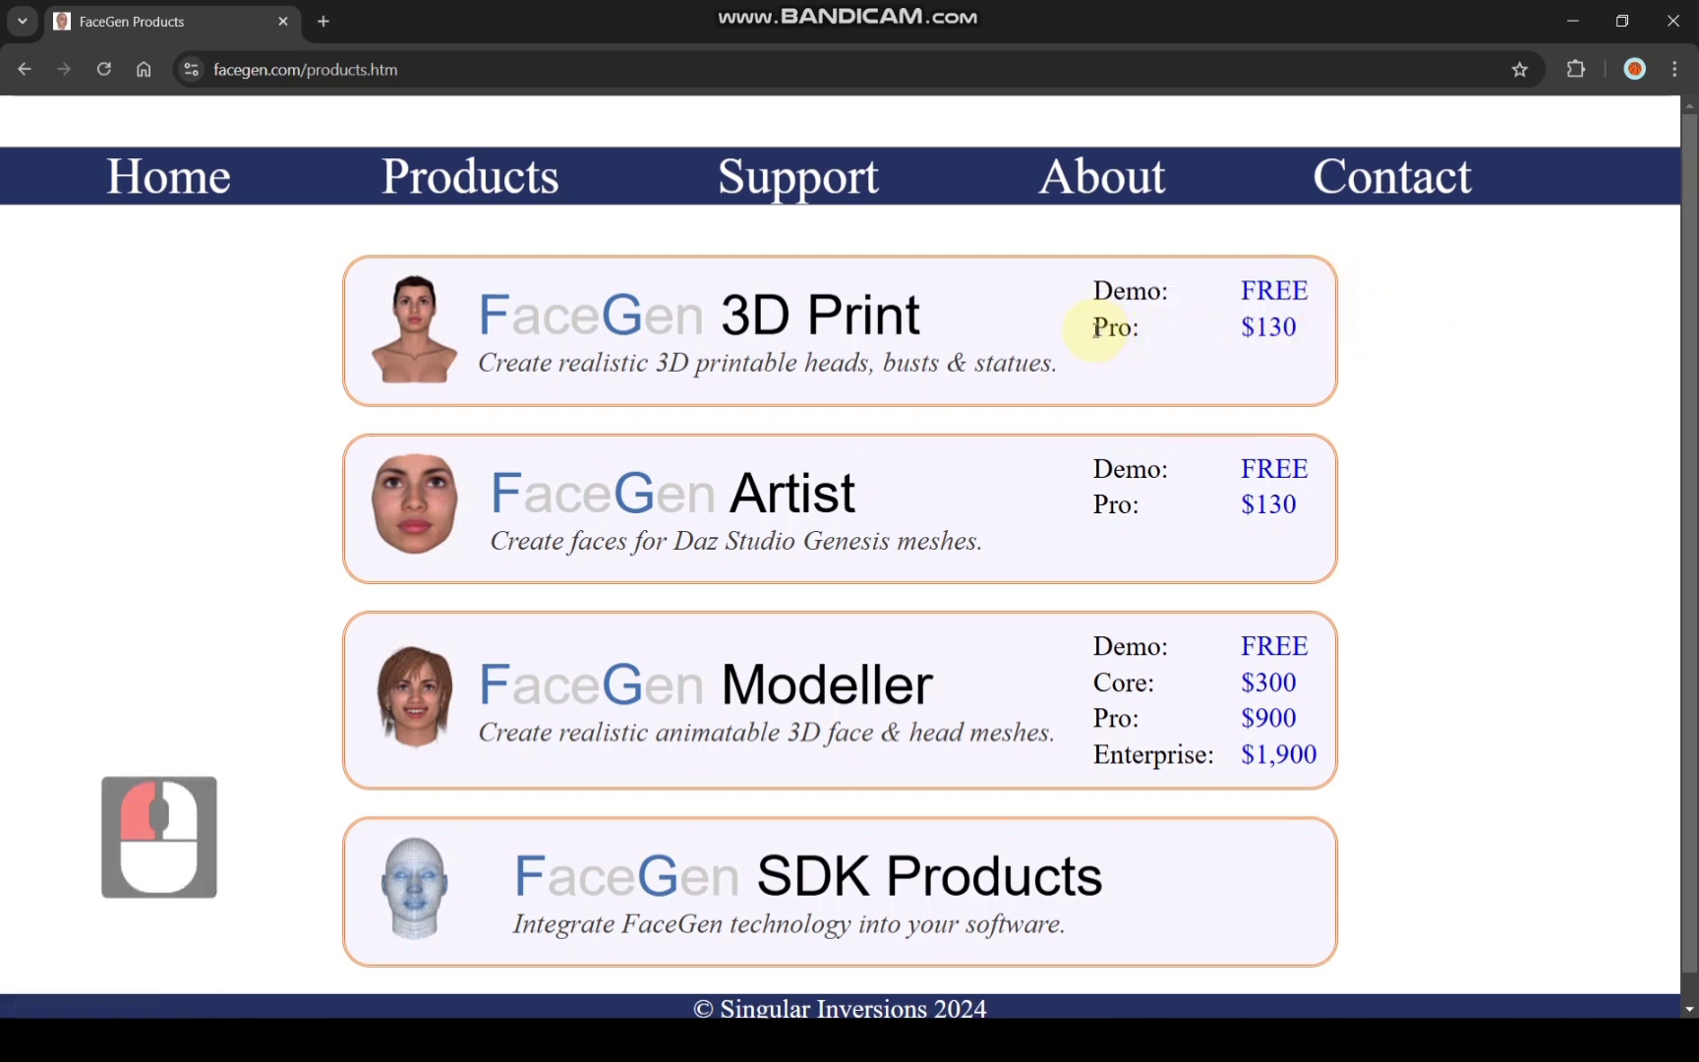
drag(1094, 328, 1314, 334)
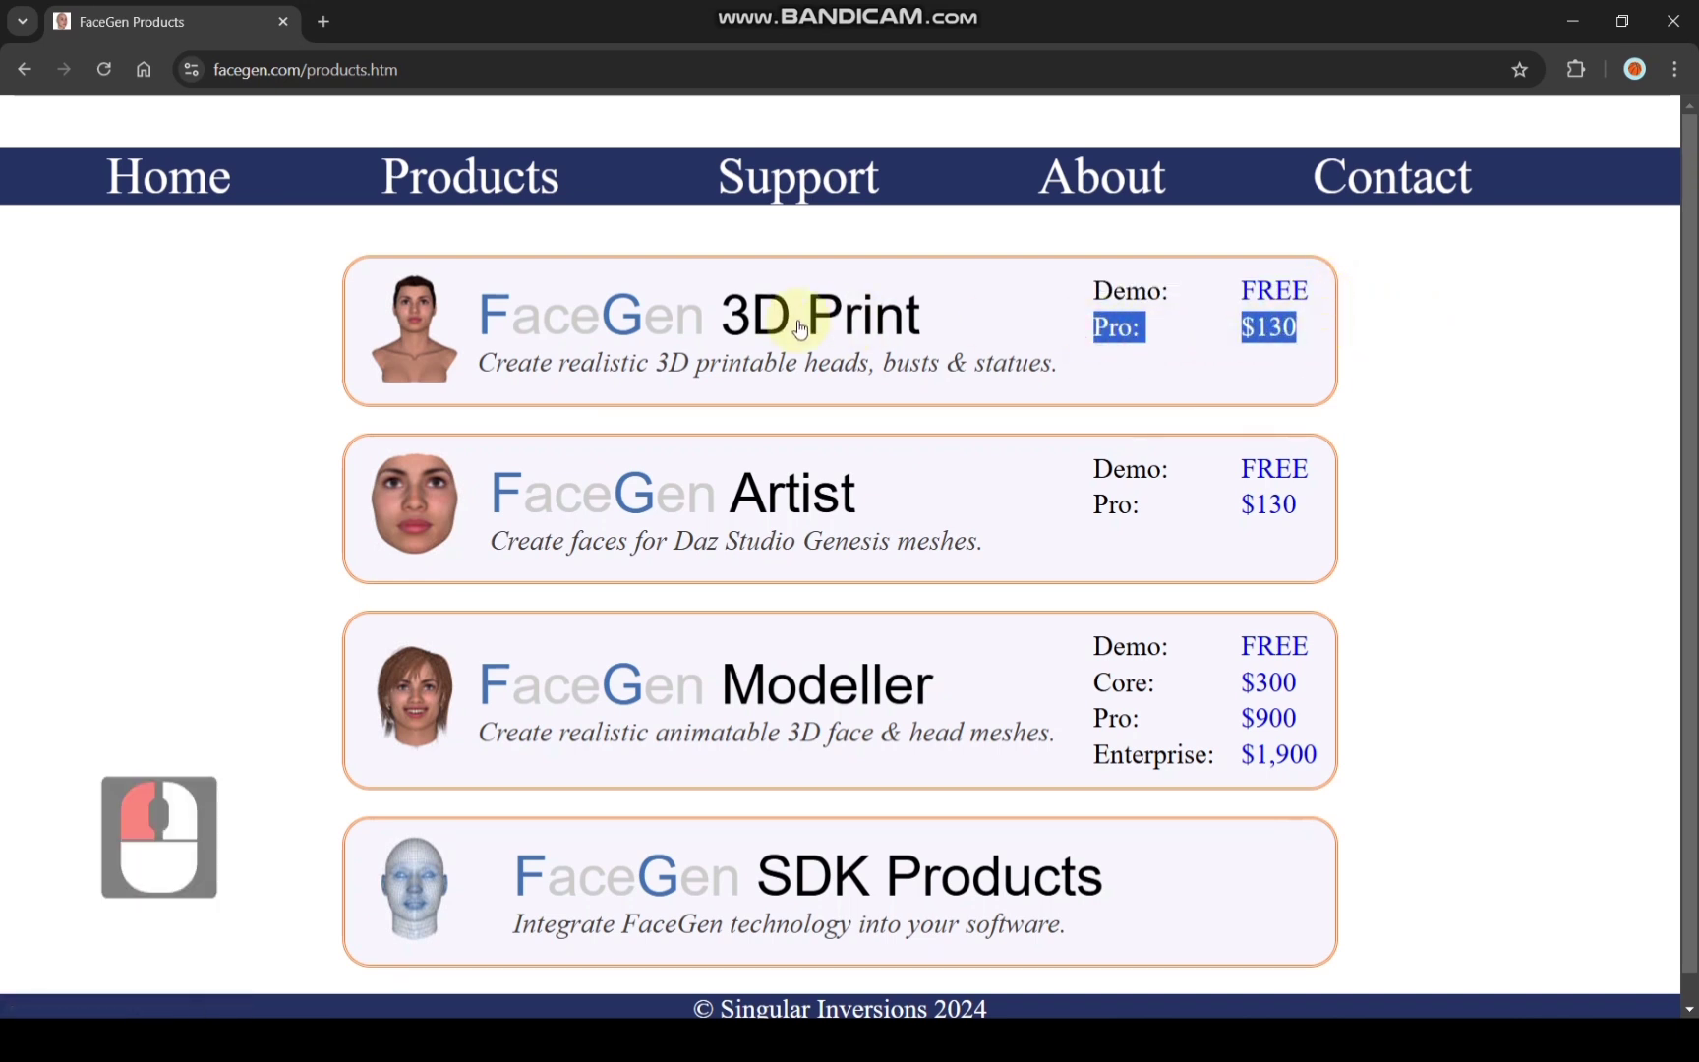
click(504, 326)
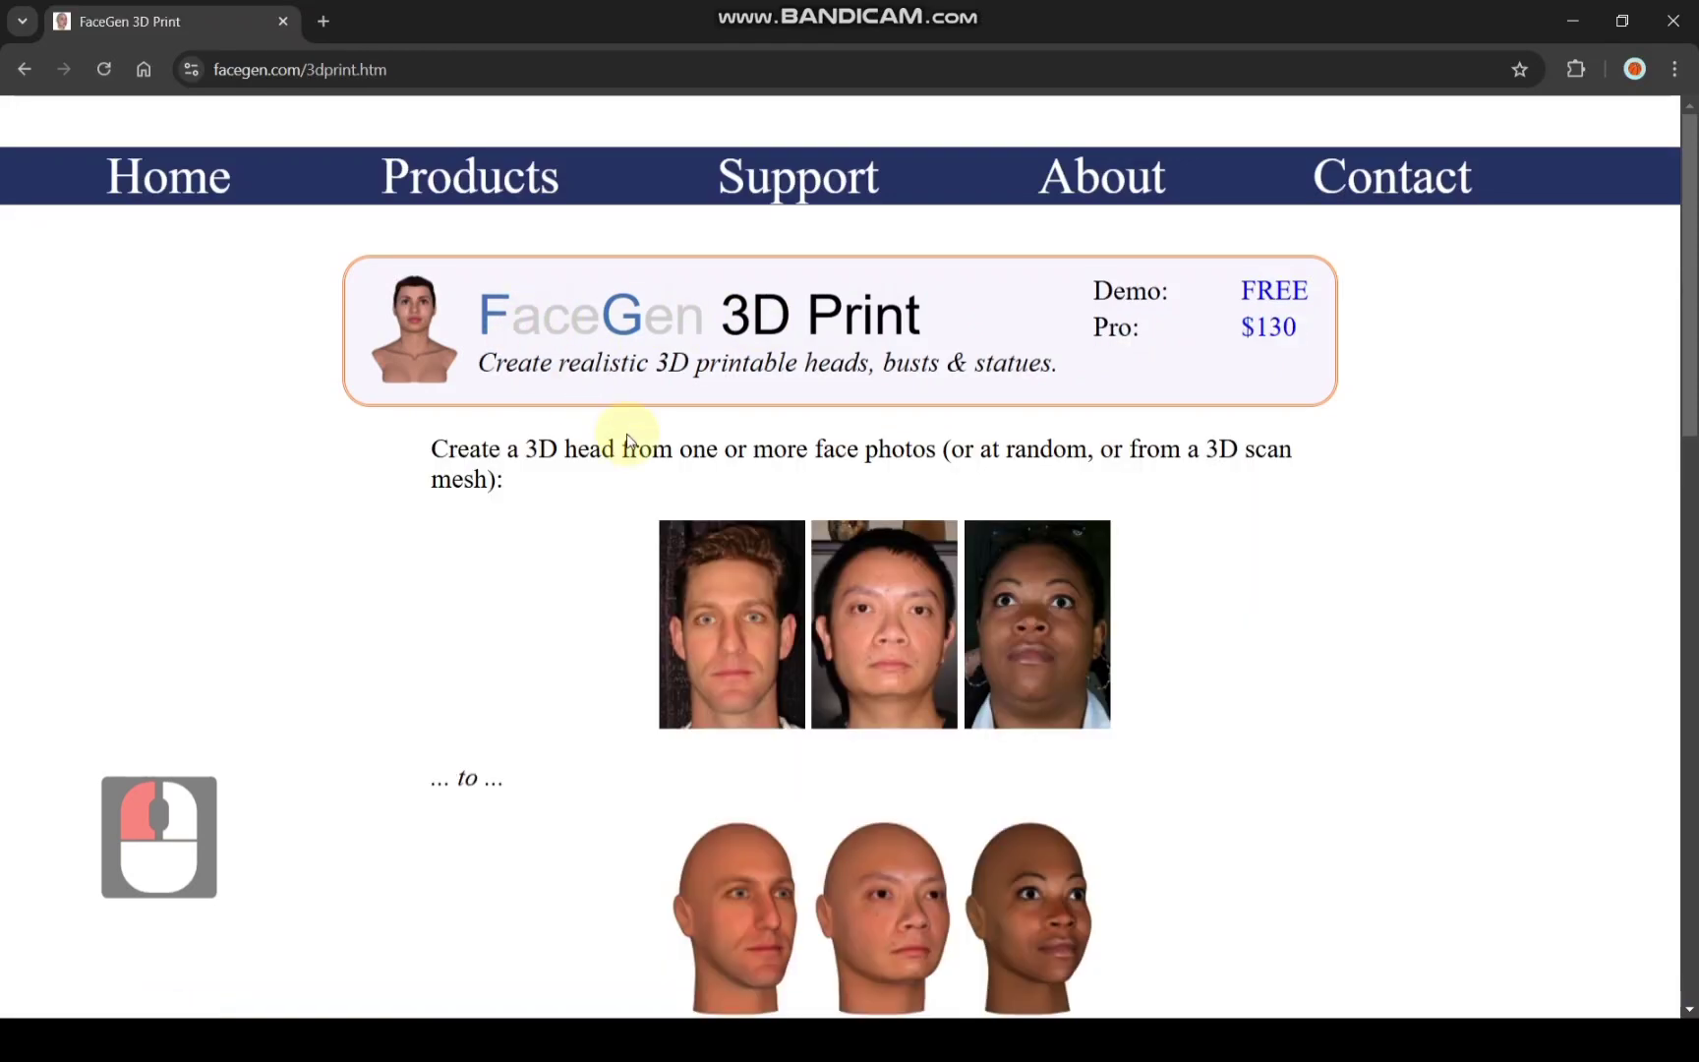
scroll(1053, 448, down, 8)
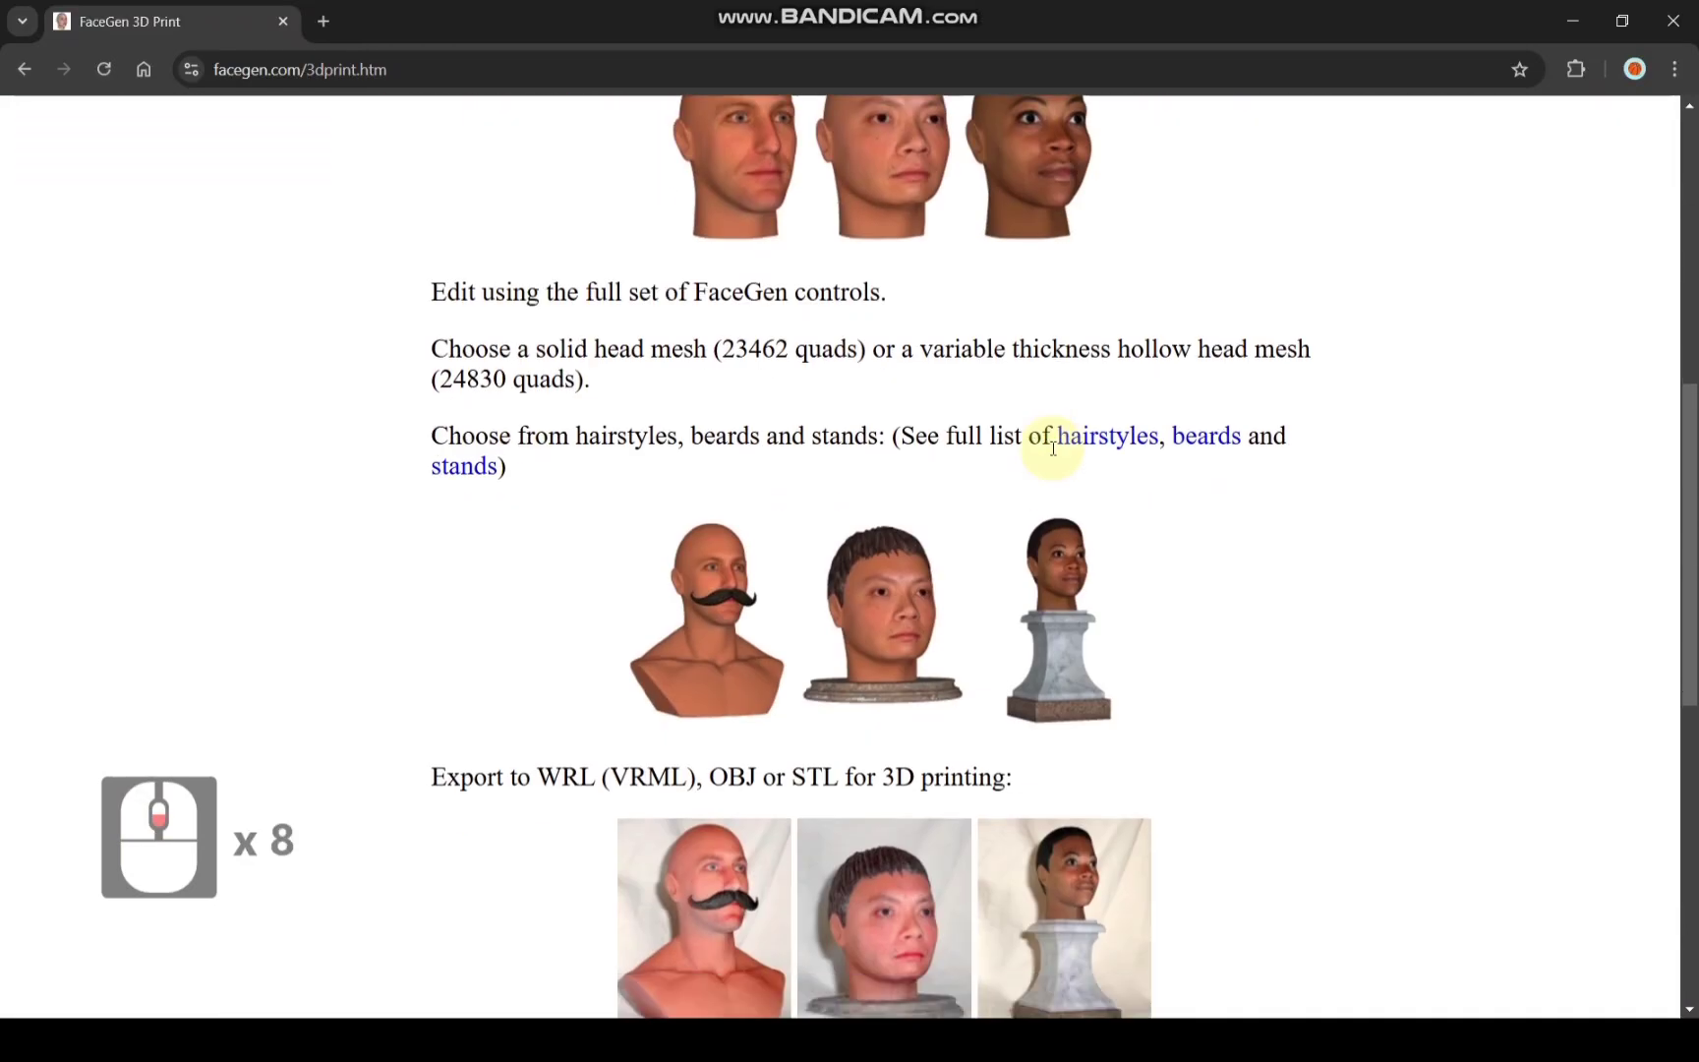
scroll(1053, 449, down, 11)
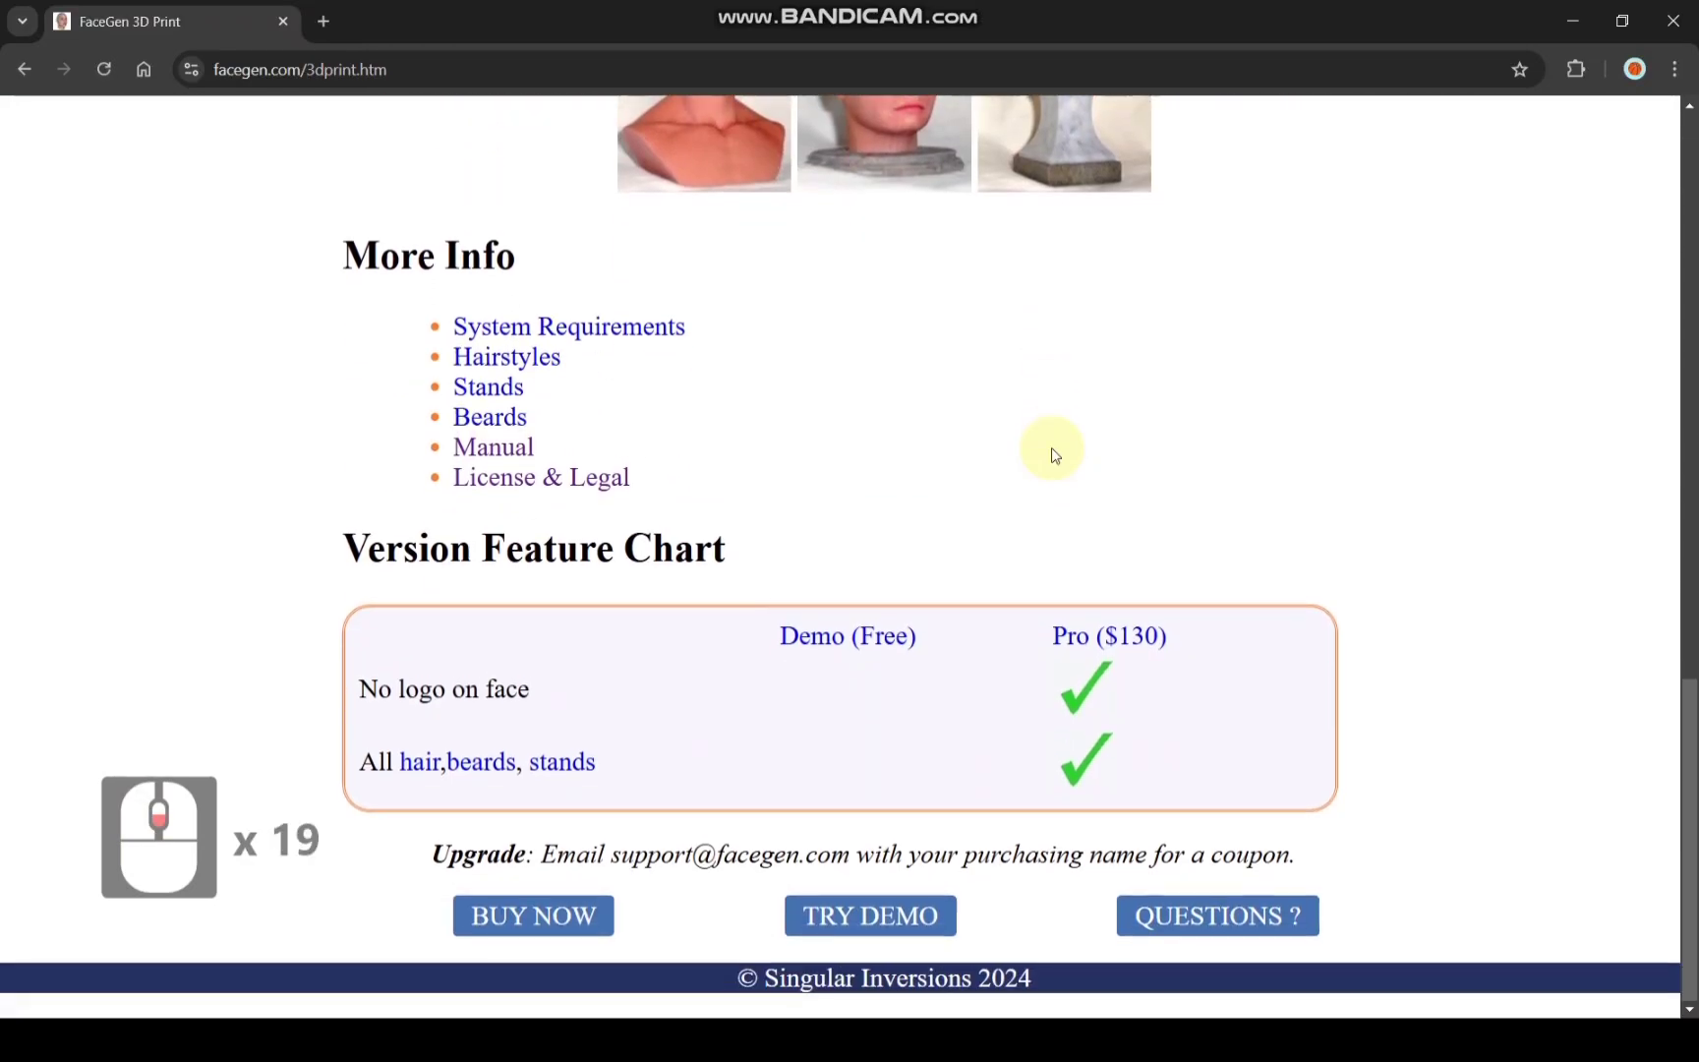
scroll(1054, 454, up, 20)
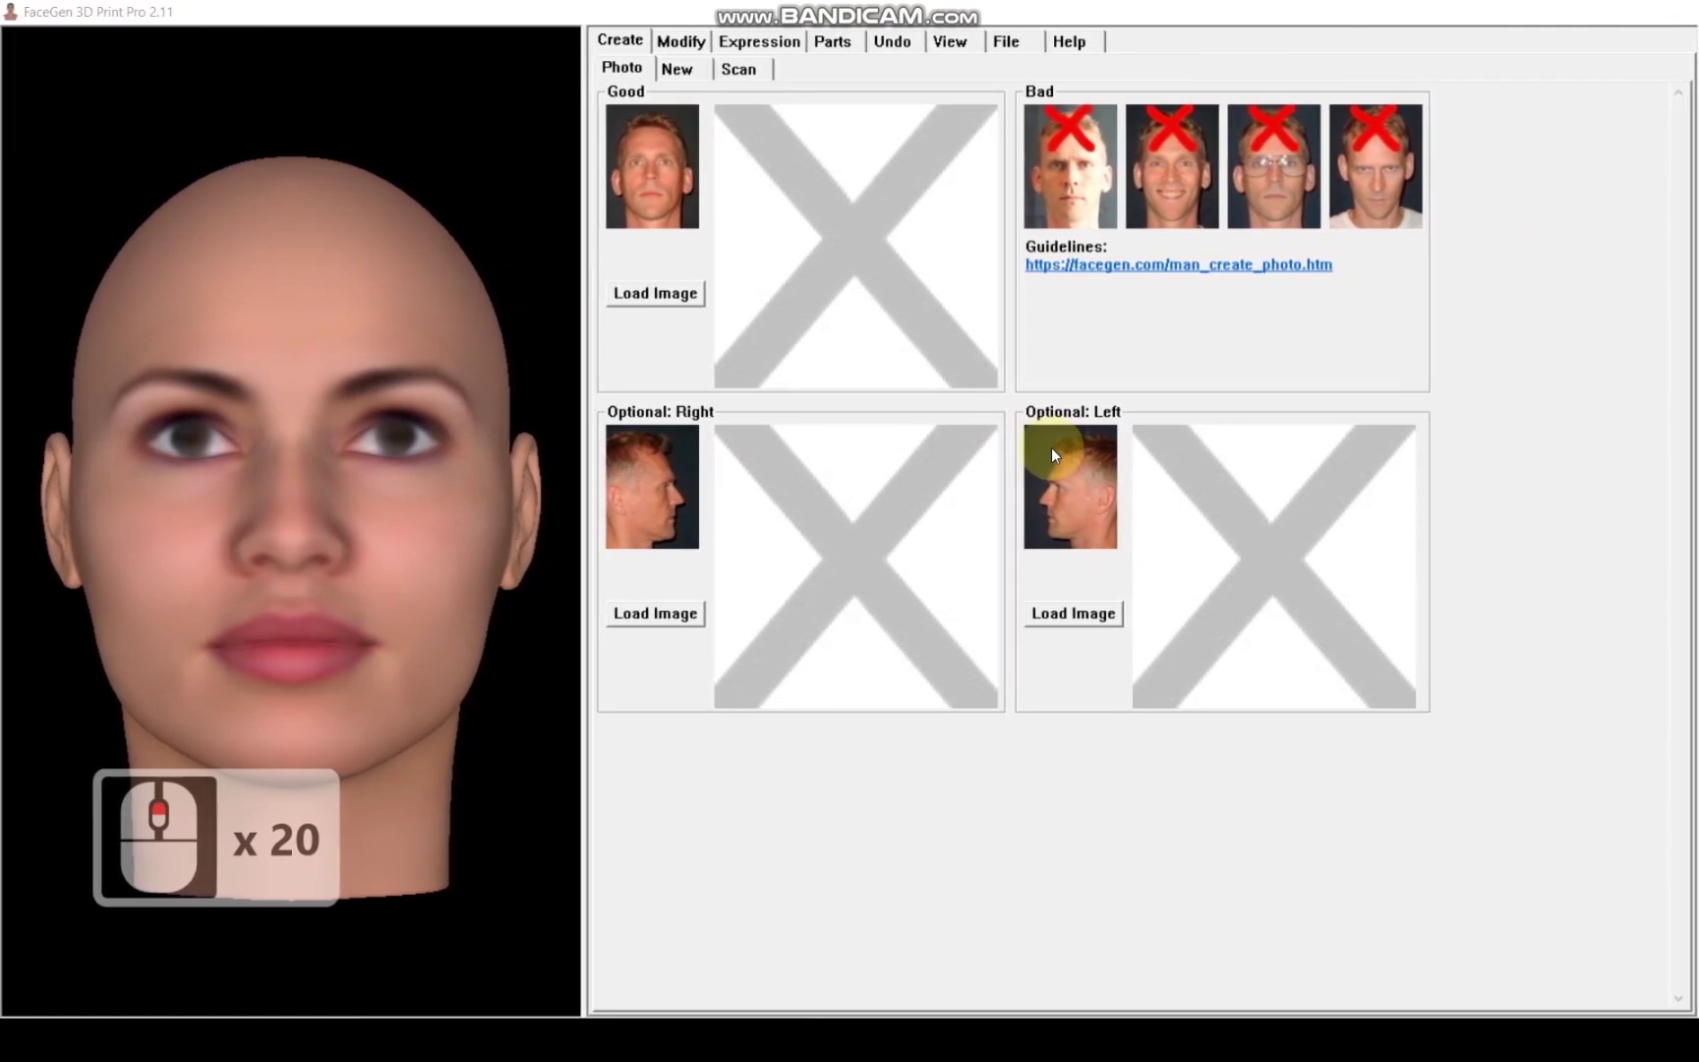
Step: Load the woman's front-facing photo from the Desktop as the main Good image
click(691, 304)
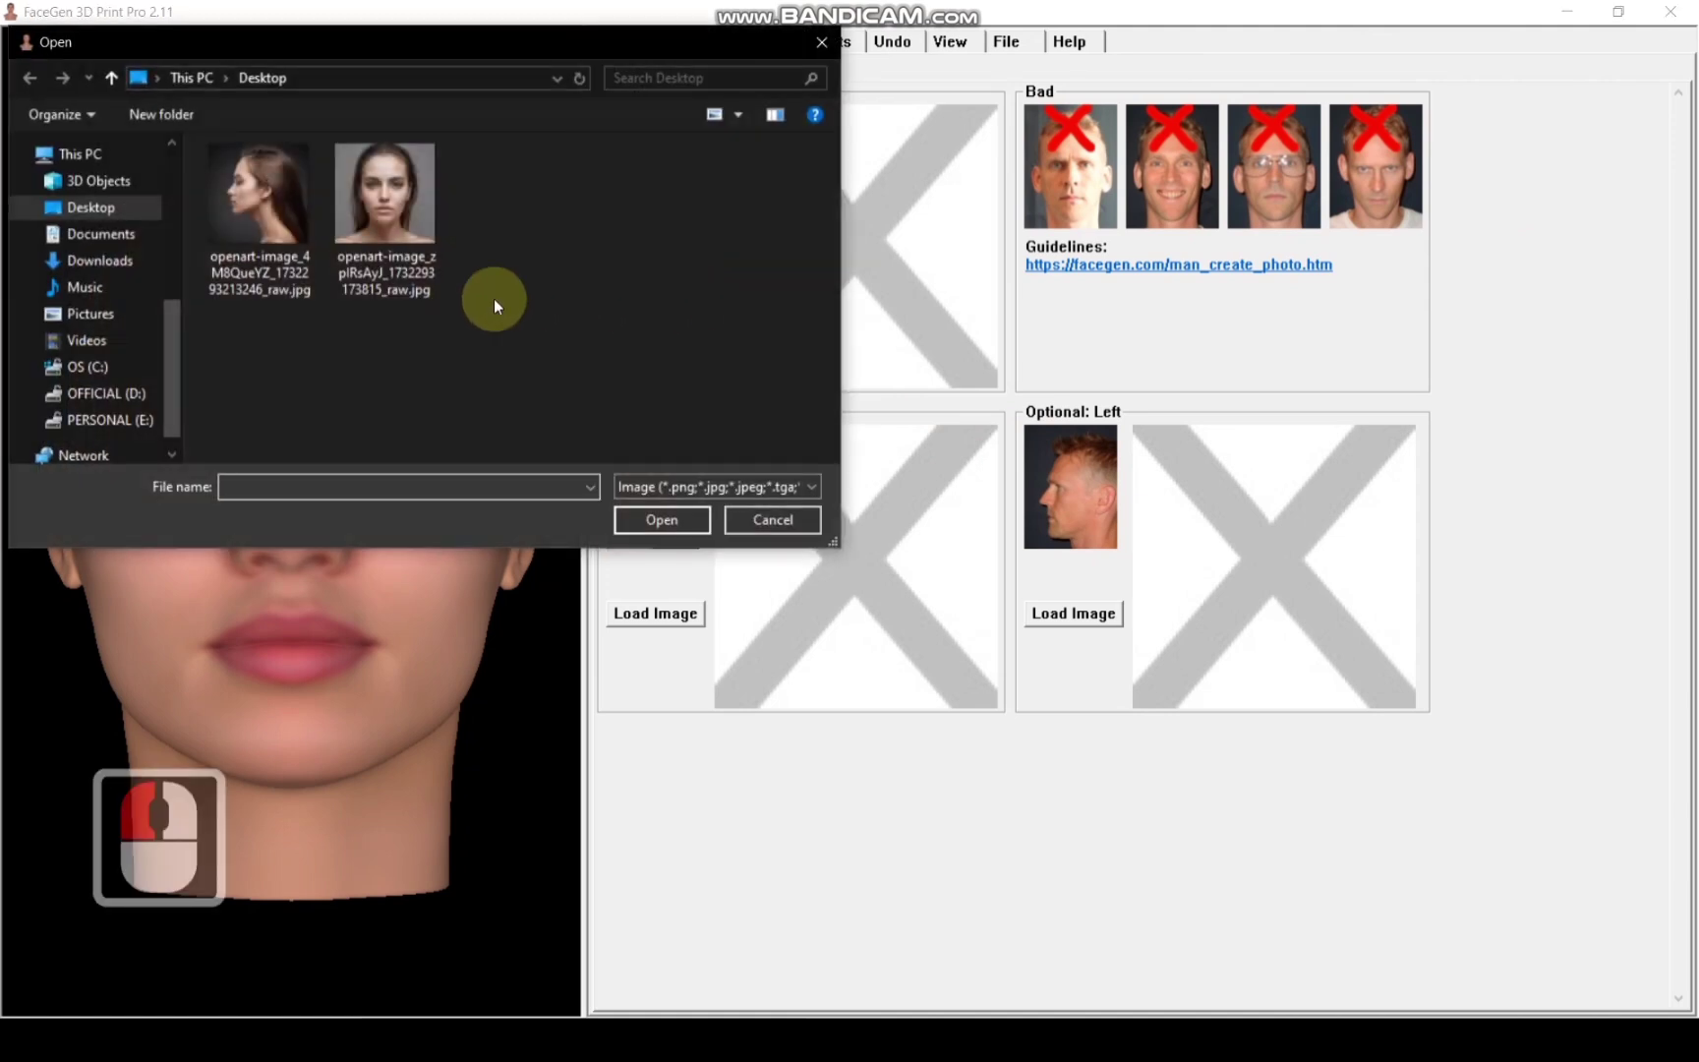
click(383, 210)
double_click(381, 206)
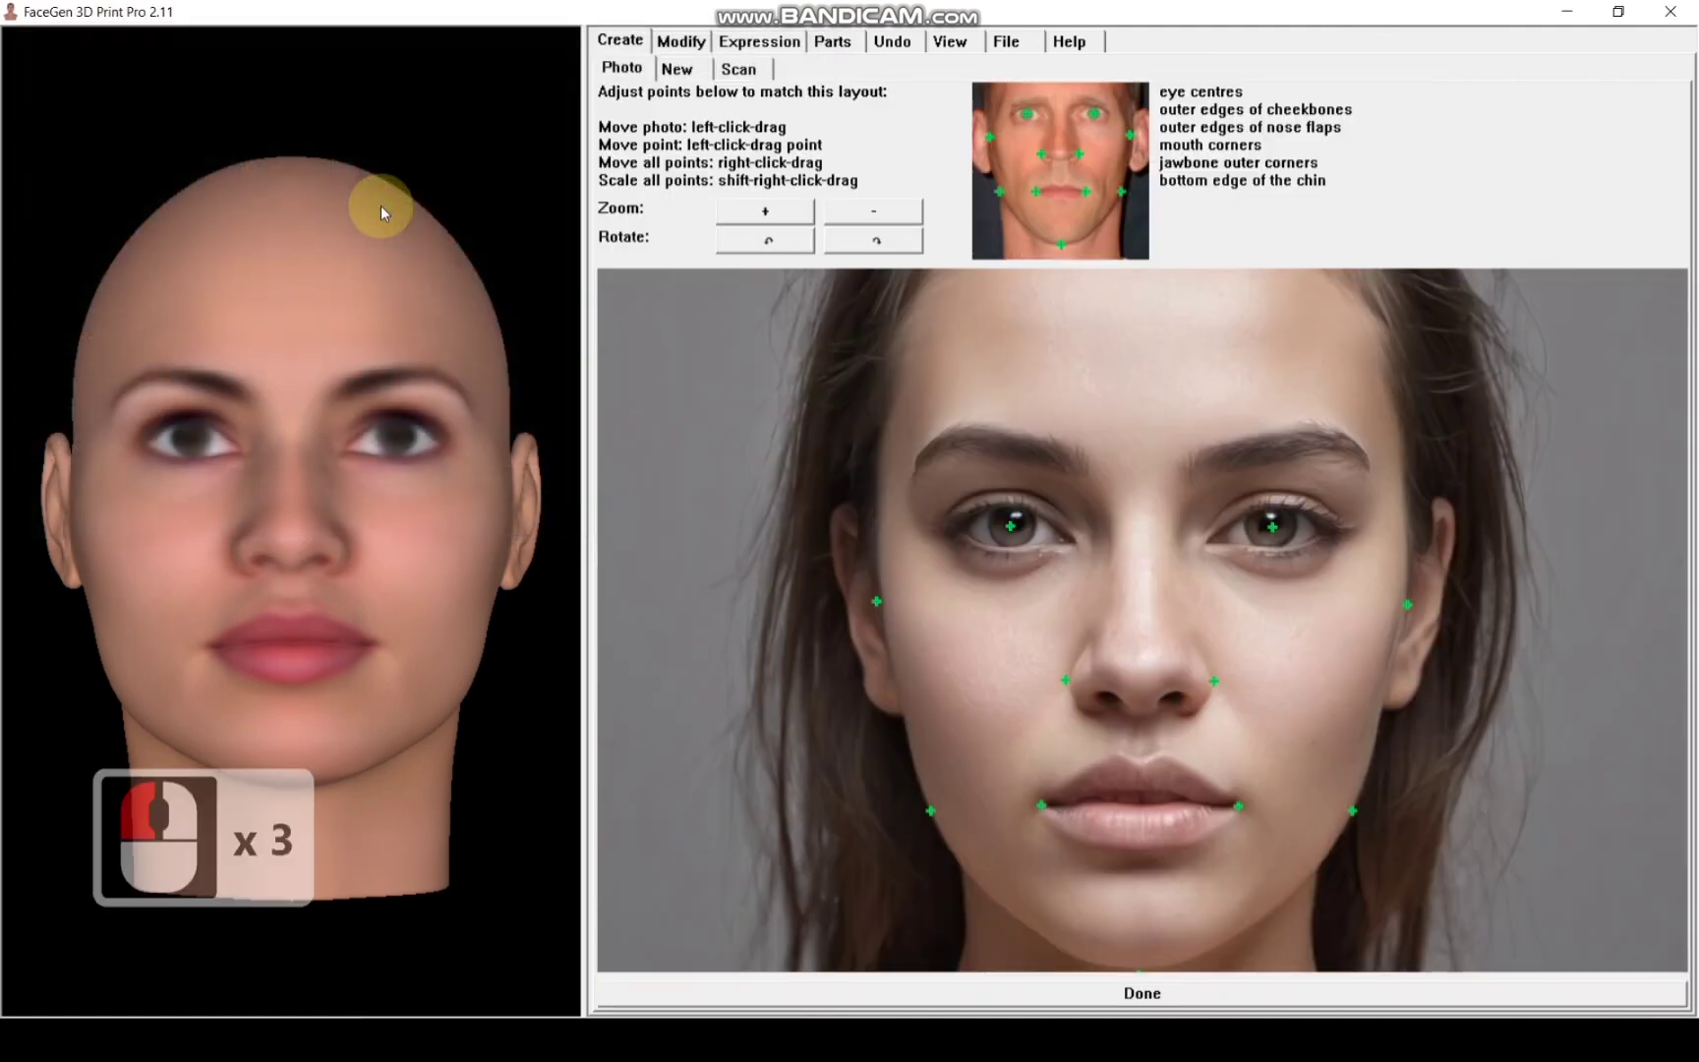
scroll(1070, 648, up, 2)
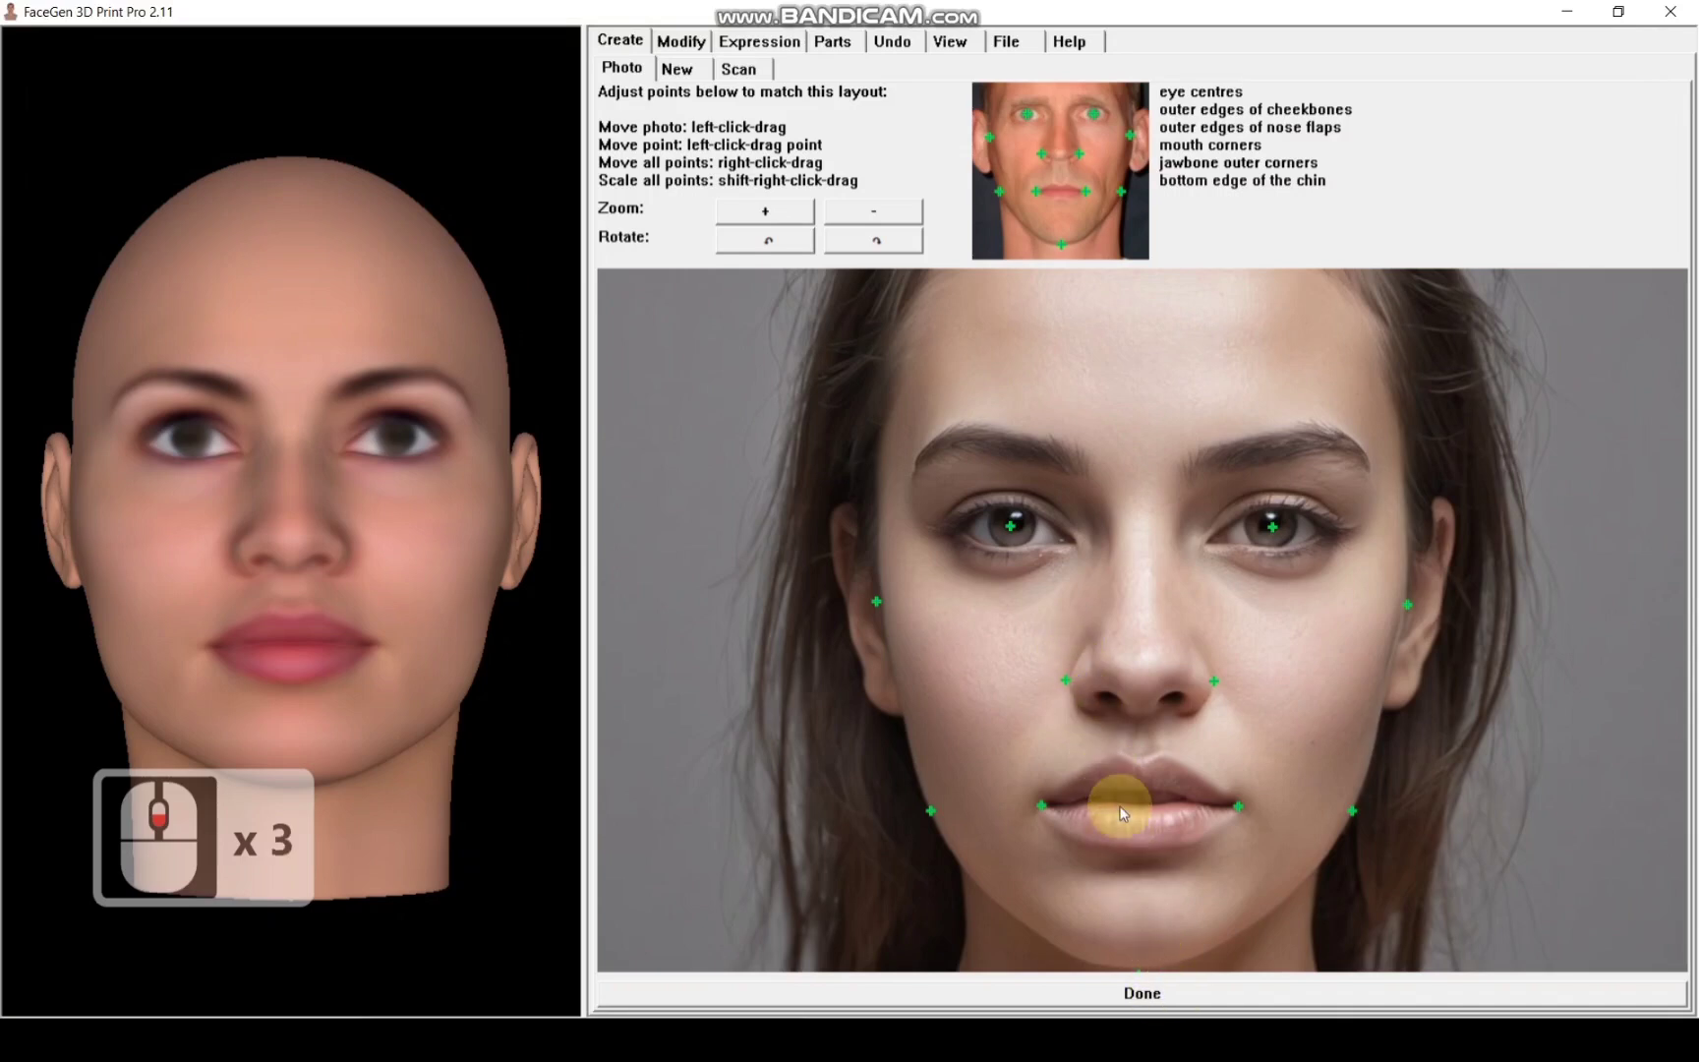
Step: Confirm the front photo's points and load the woman's side-profile photo as the left profile
click(1165, 997)
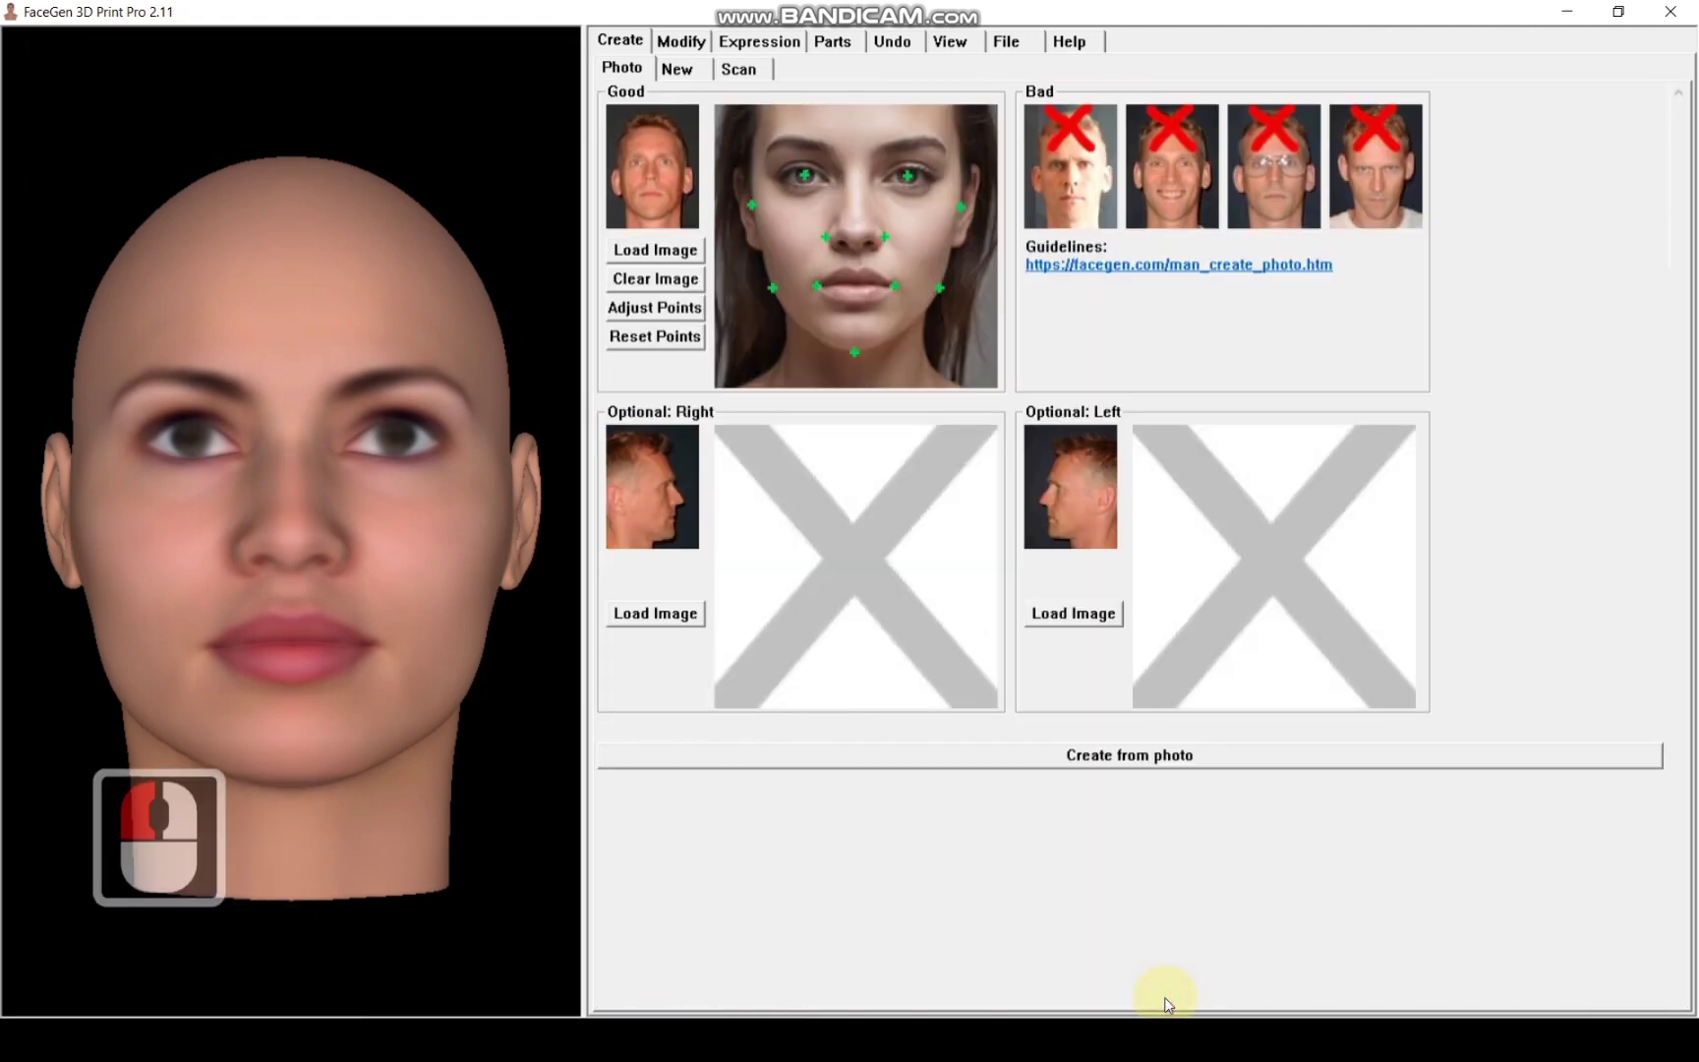
click(1089, 626)
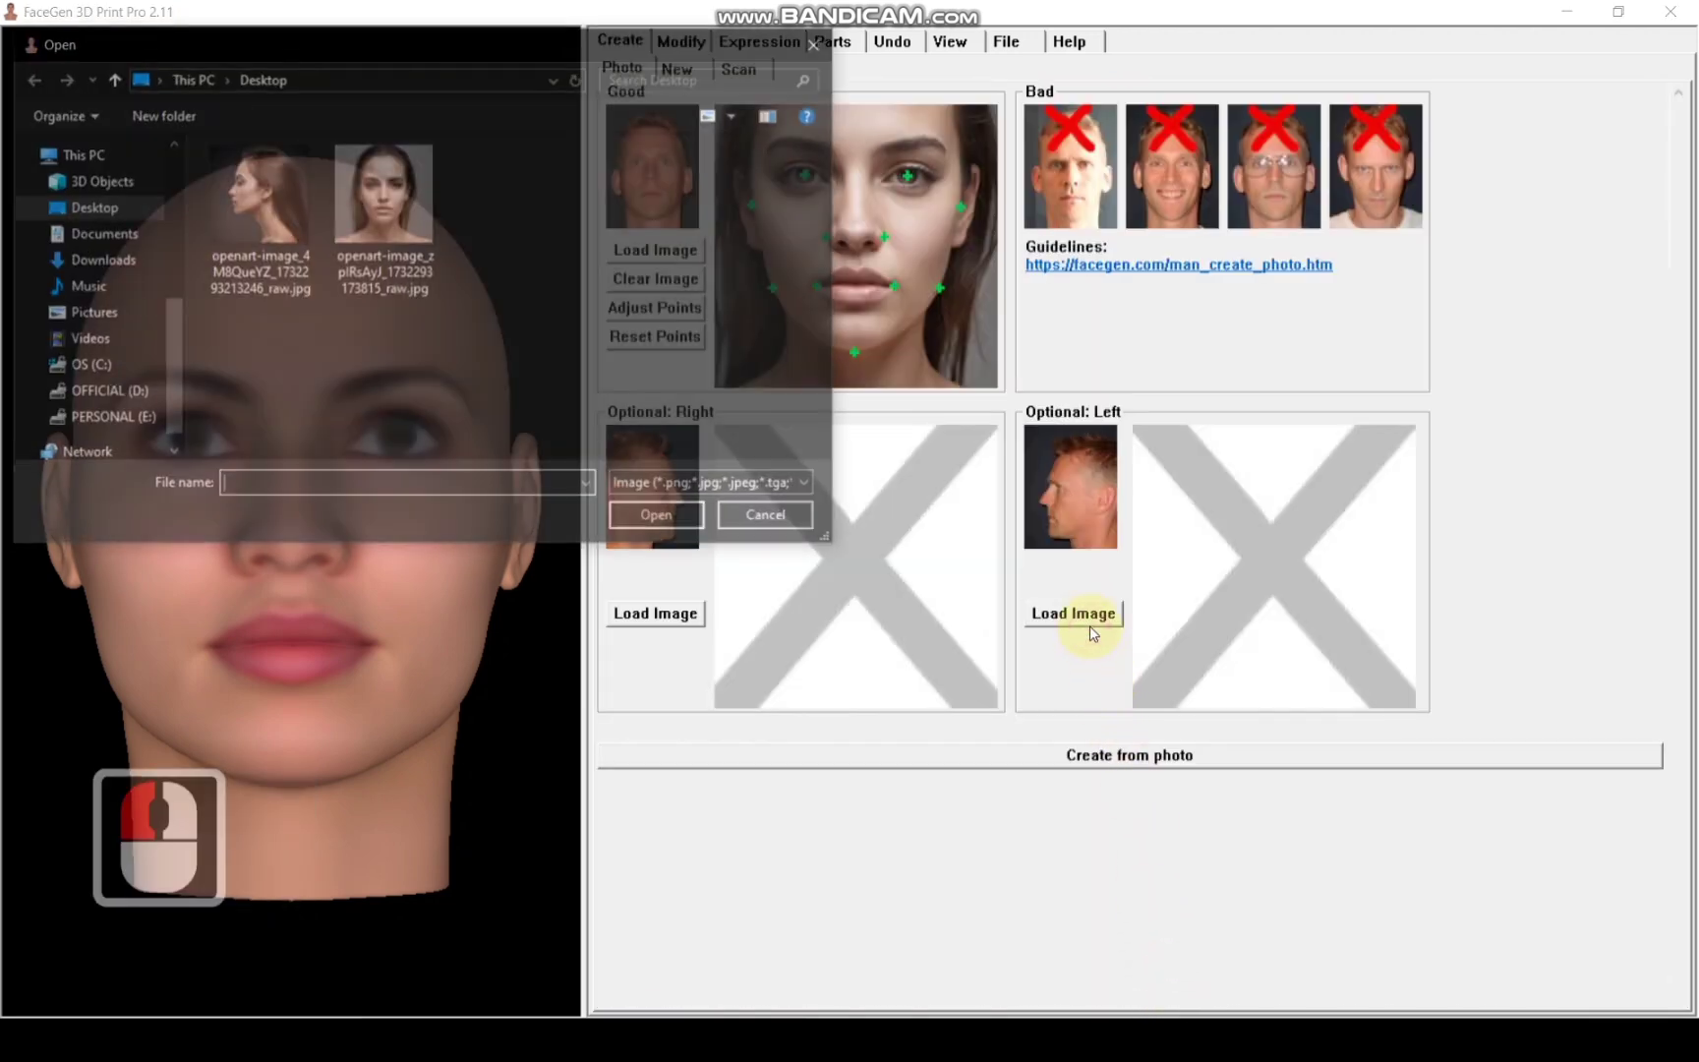
click(231, 199)
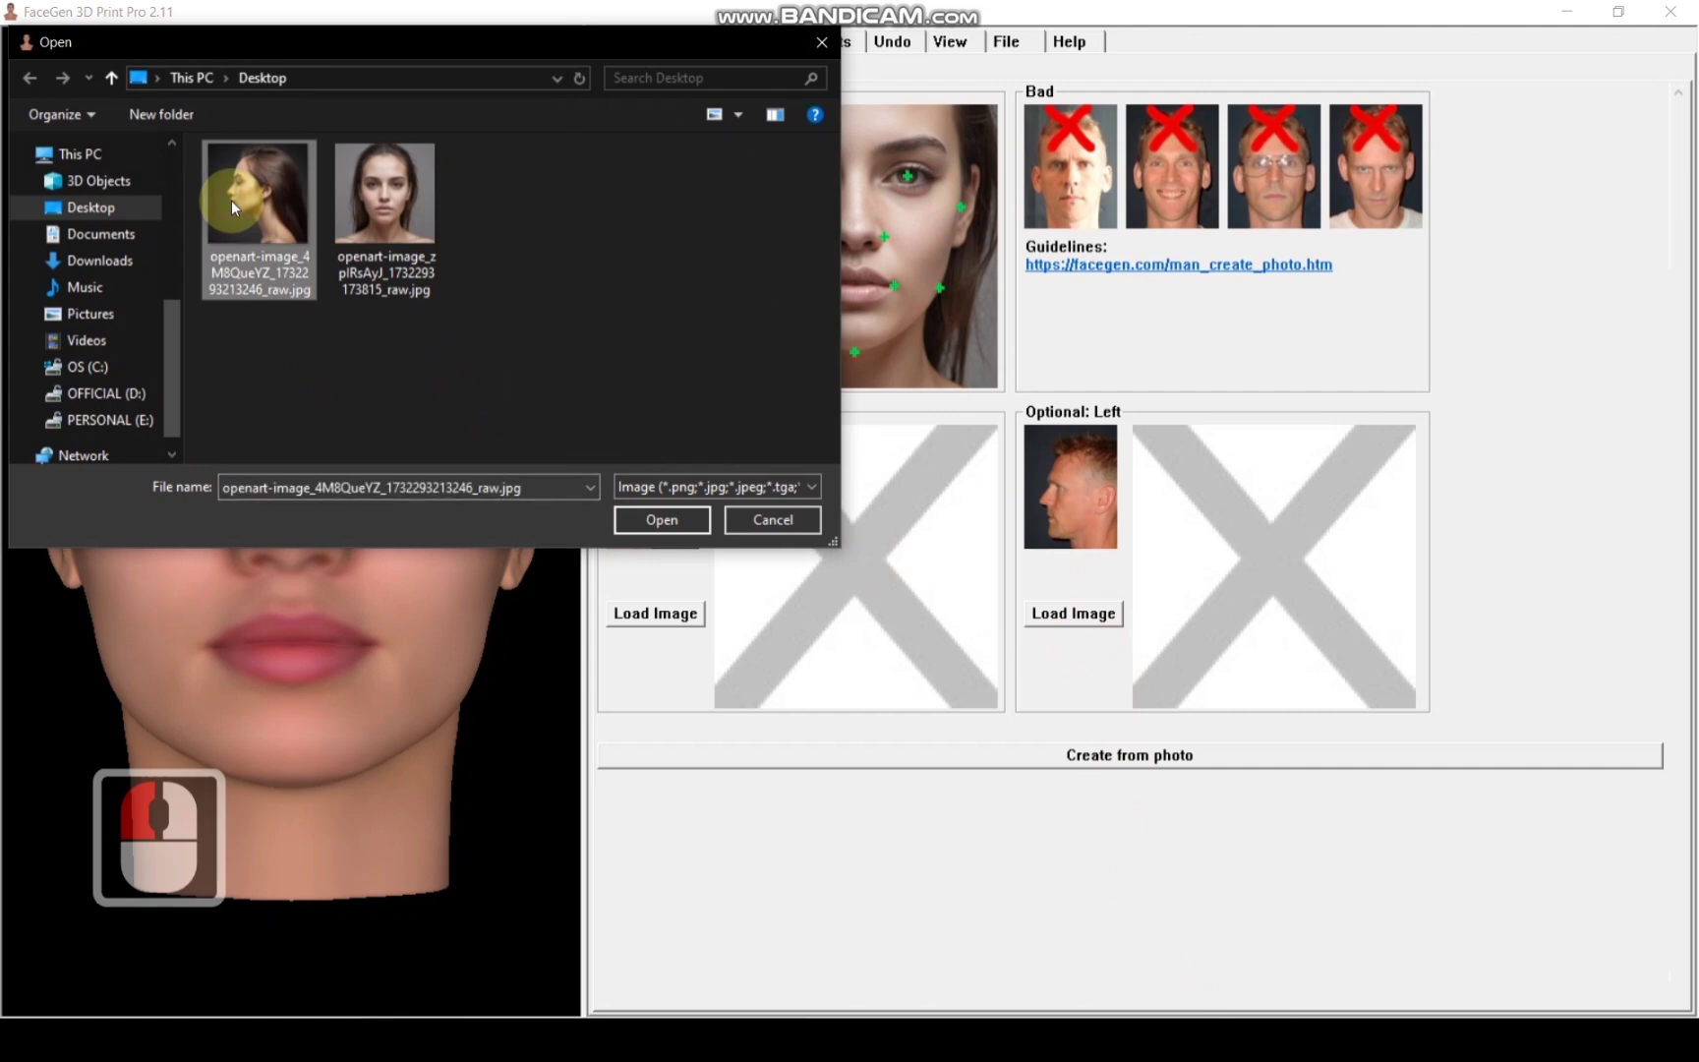
double_click(232, 199)
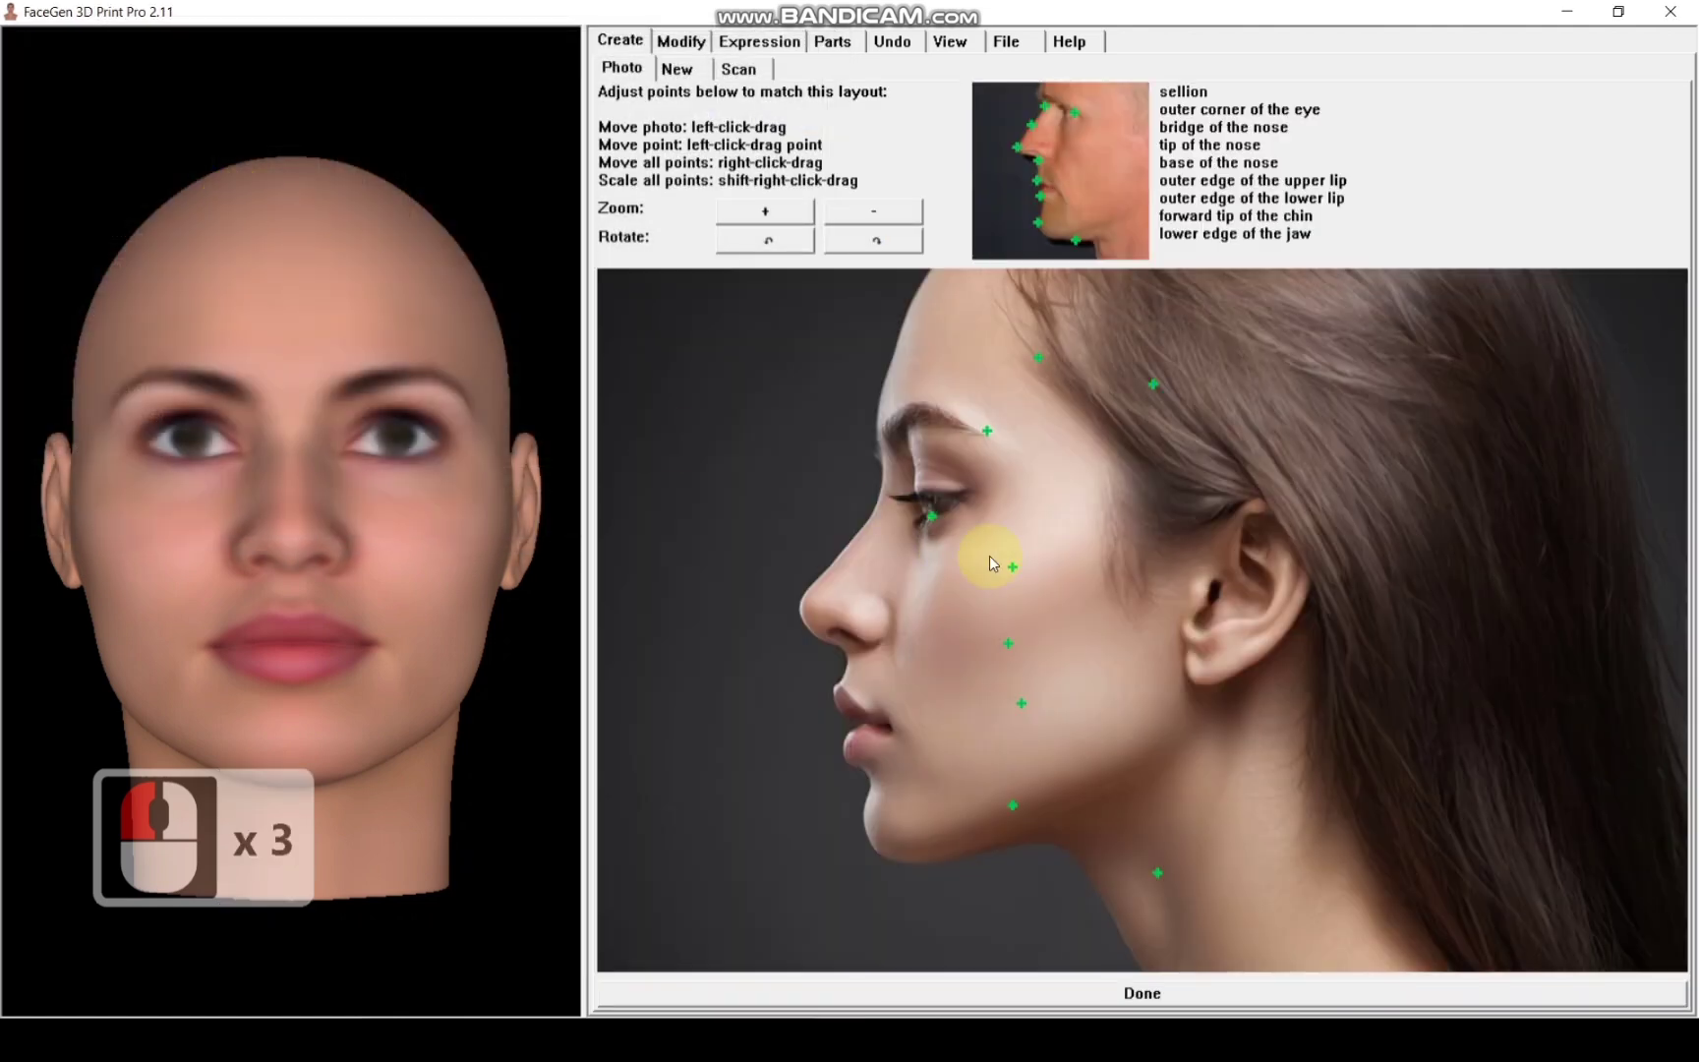
scroll(994, 558, down, 3)
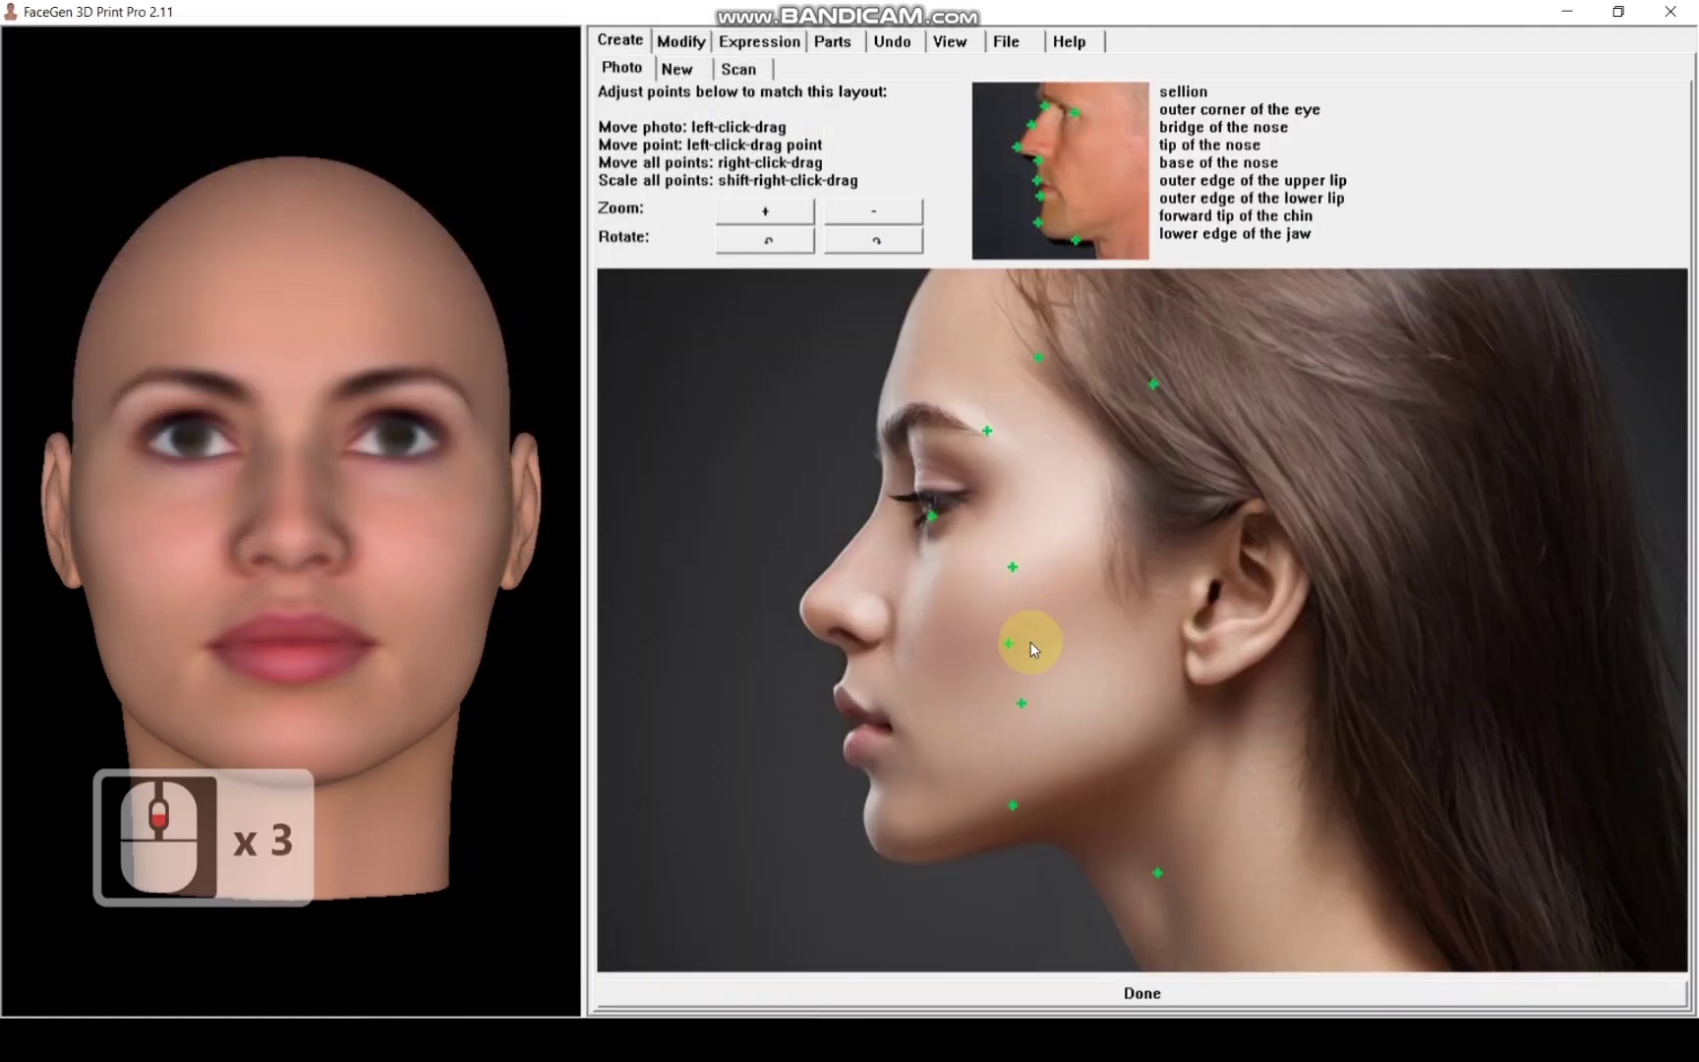
Step: Align the chin-tip, jaw-edge, lower-lip and upper-lip points on the profile photo
drag(1010, 805, 865, 837)
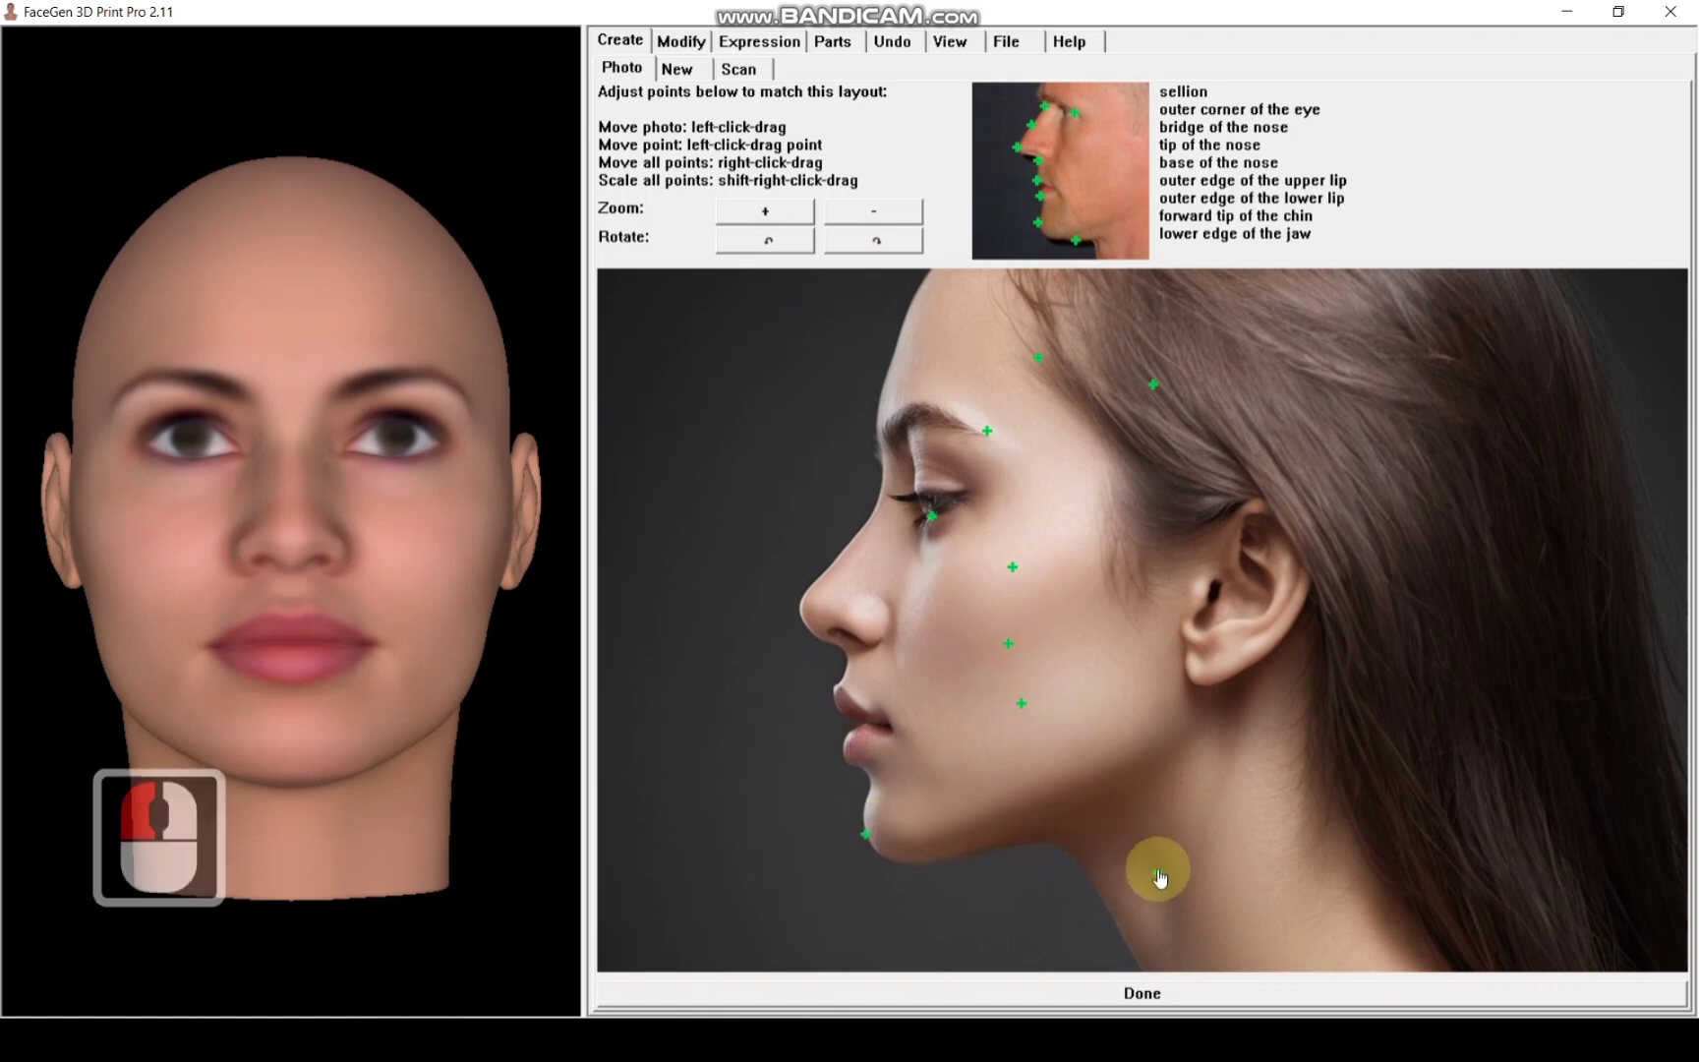
drag(1157, 873, 990, 858)
click(994, 842)
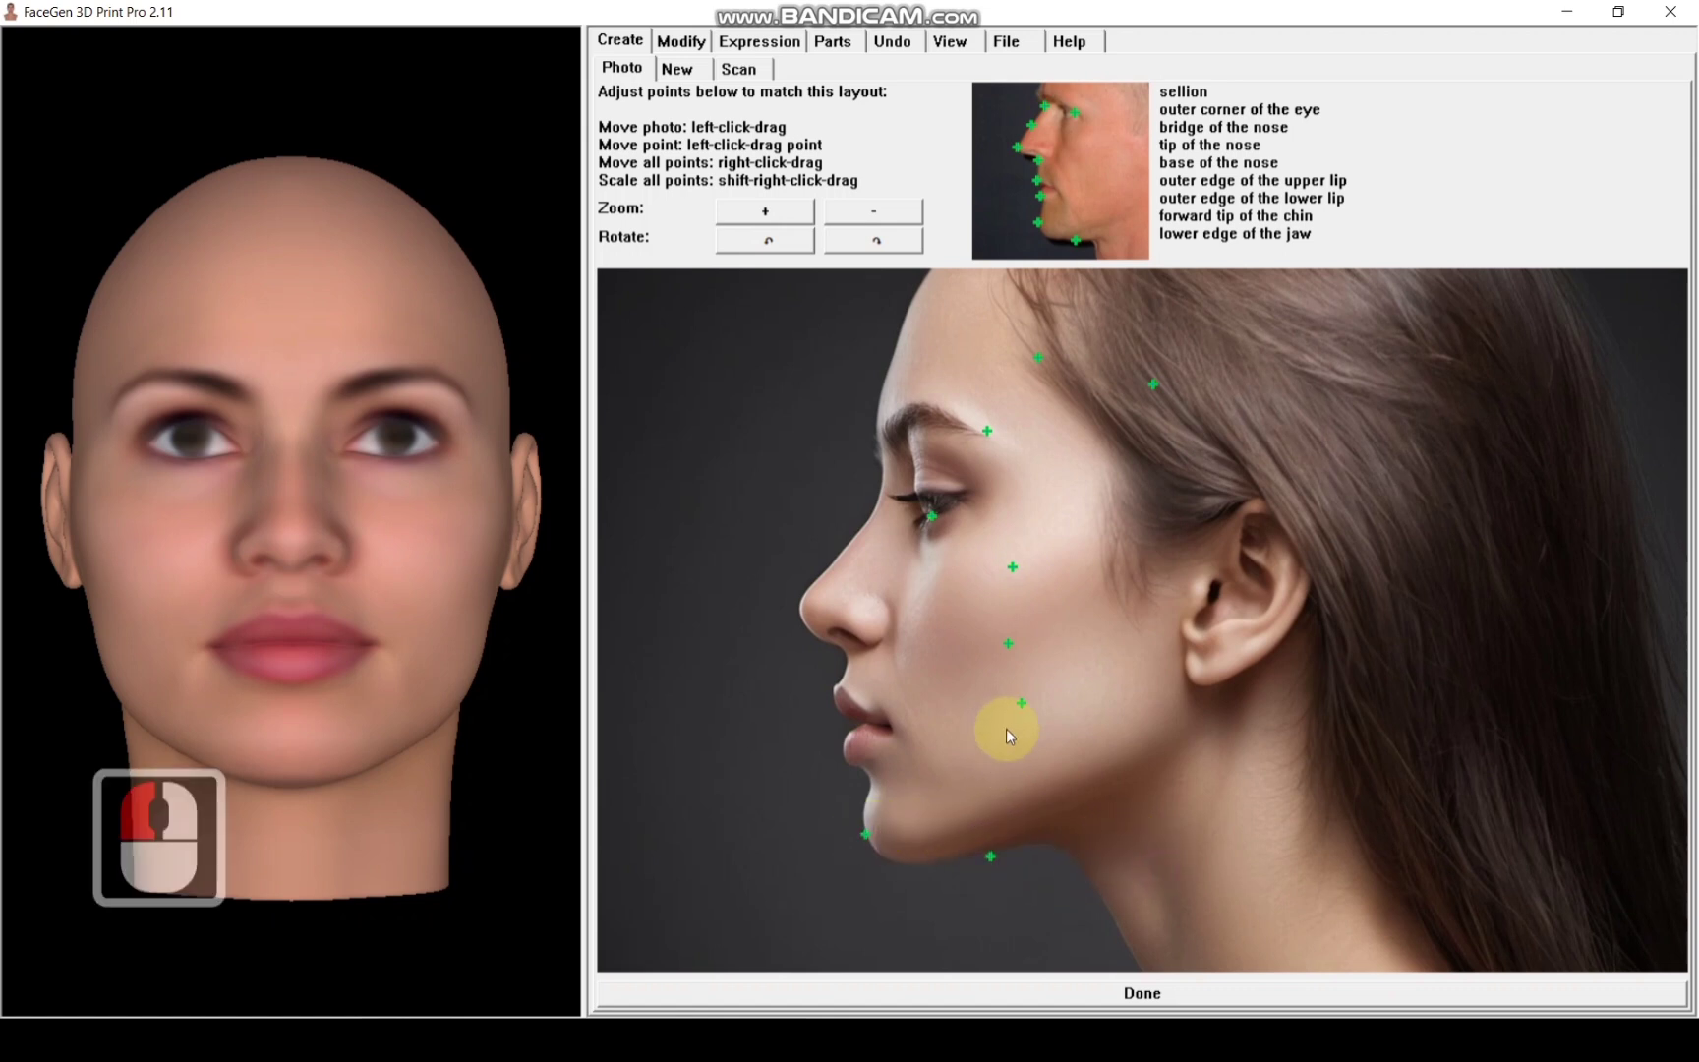
drag(1020, 702, 850, 745)
drag(1010, 642, 844, 750)
Step: Align the nose-base, nose-tip and nose-bridge points on the profile
drag(1014, 573, 851, 658)
drag(1152, 384, 801, 616)
click(941, 529)
drag(935, 529, 842, 552)
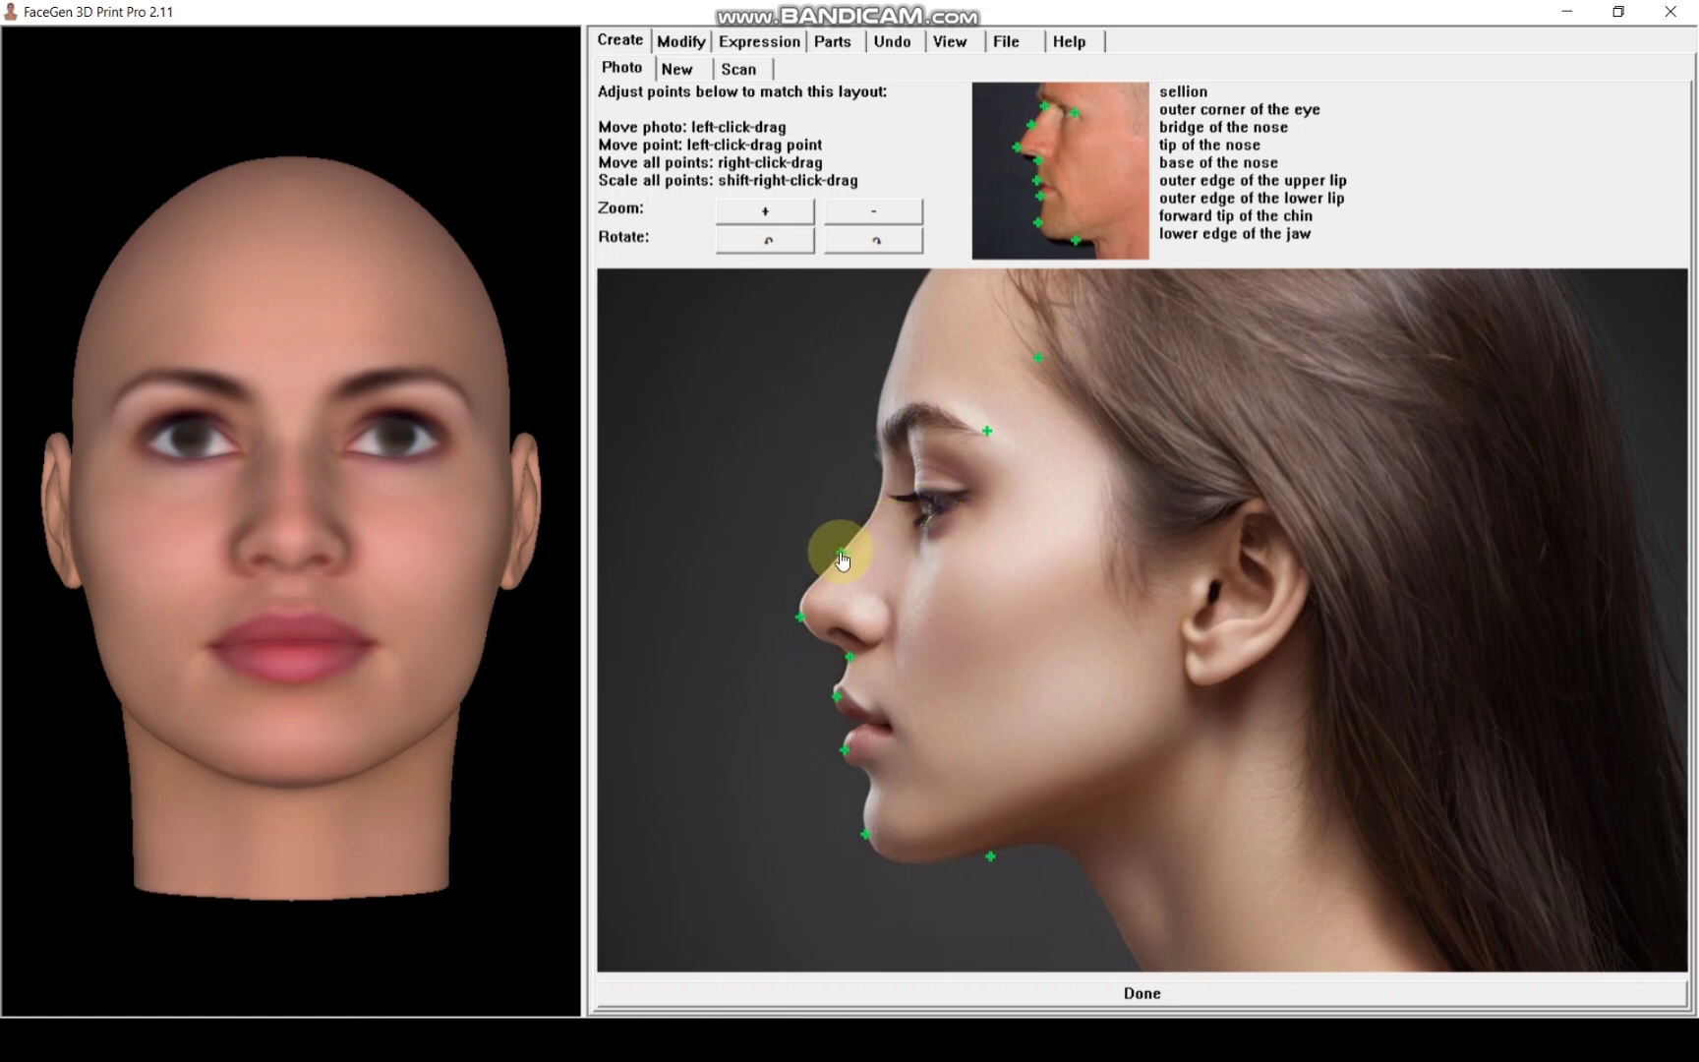
Step: Place the outer eye-corner point on the eye and finish the profile landmarks
click(978, 440)
drag(981, 431, 845, 540)
double_click(964, 460)
click(921, 489)
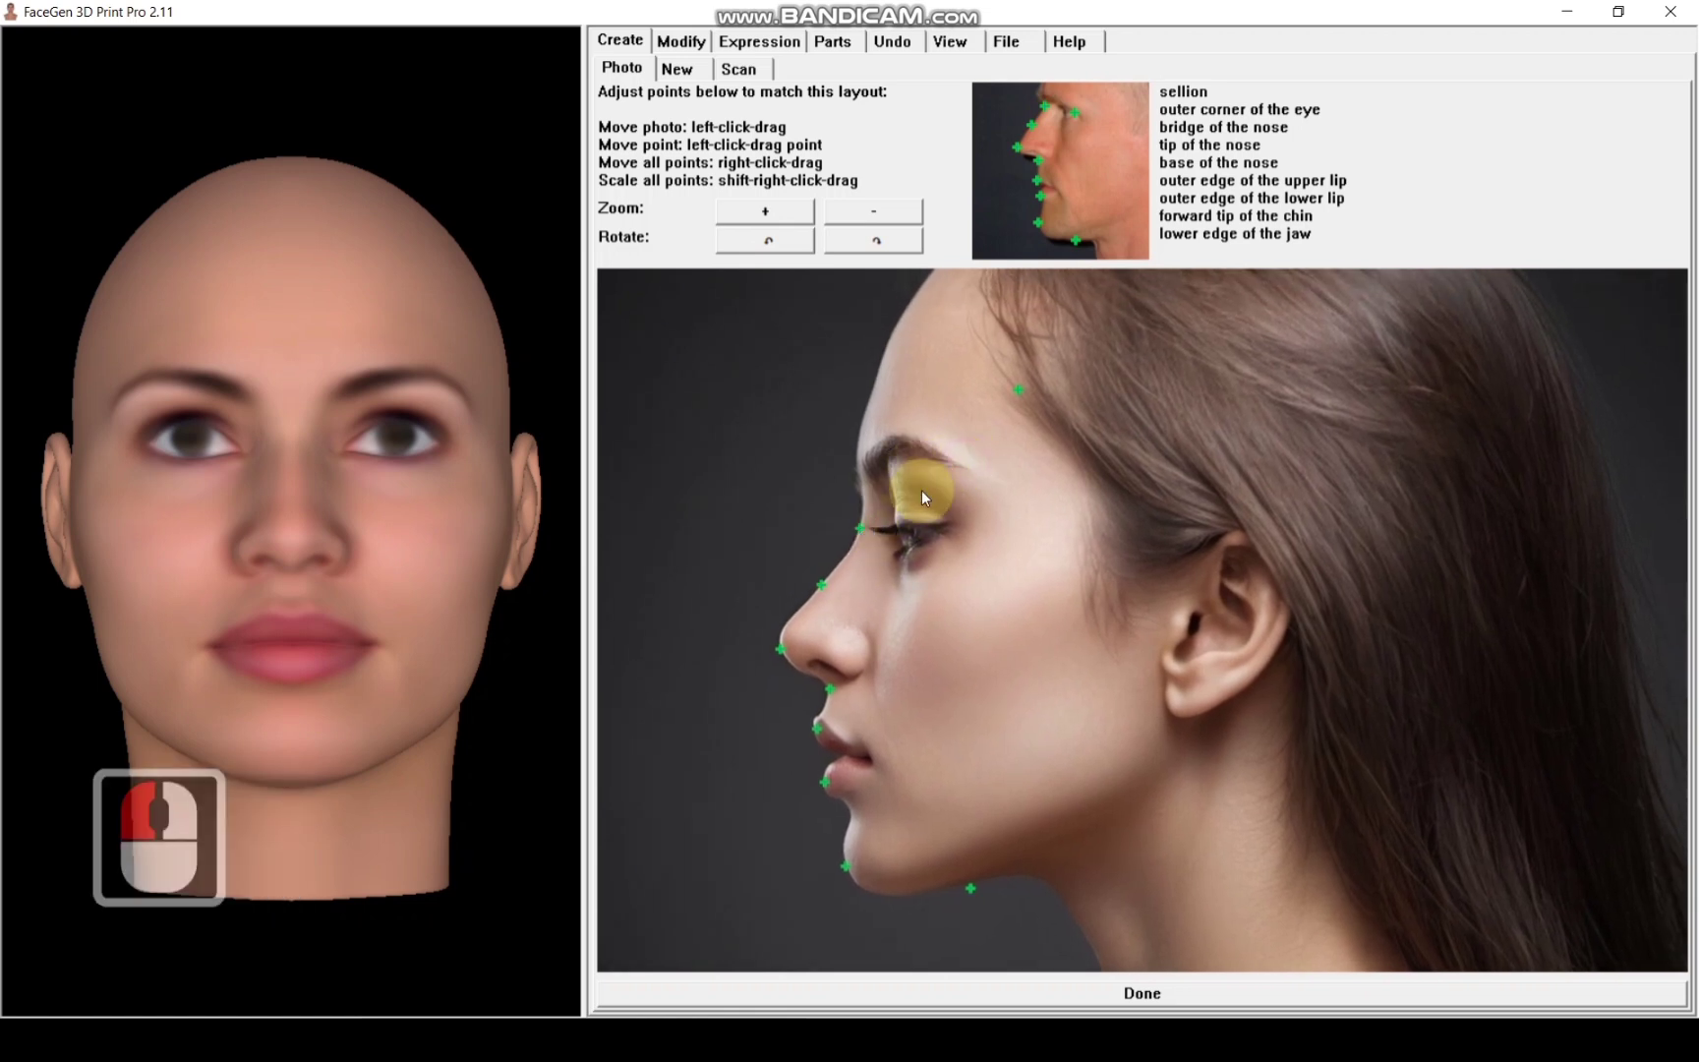
drag(1023, 394, 946, 539)
click(1194, 993)
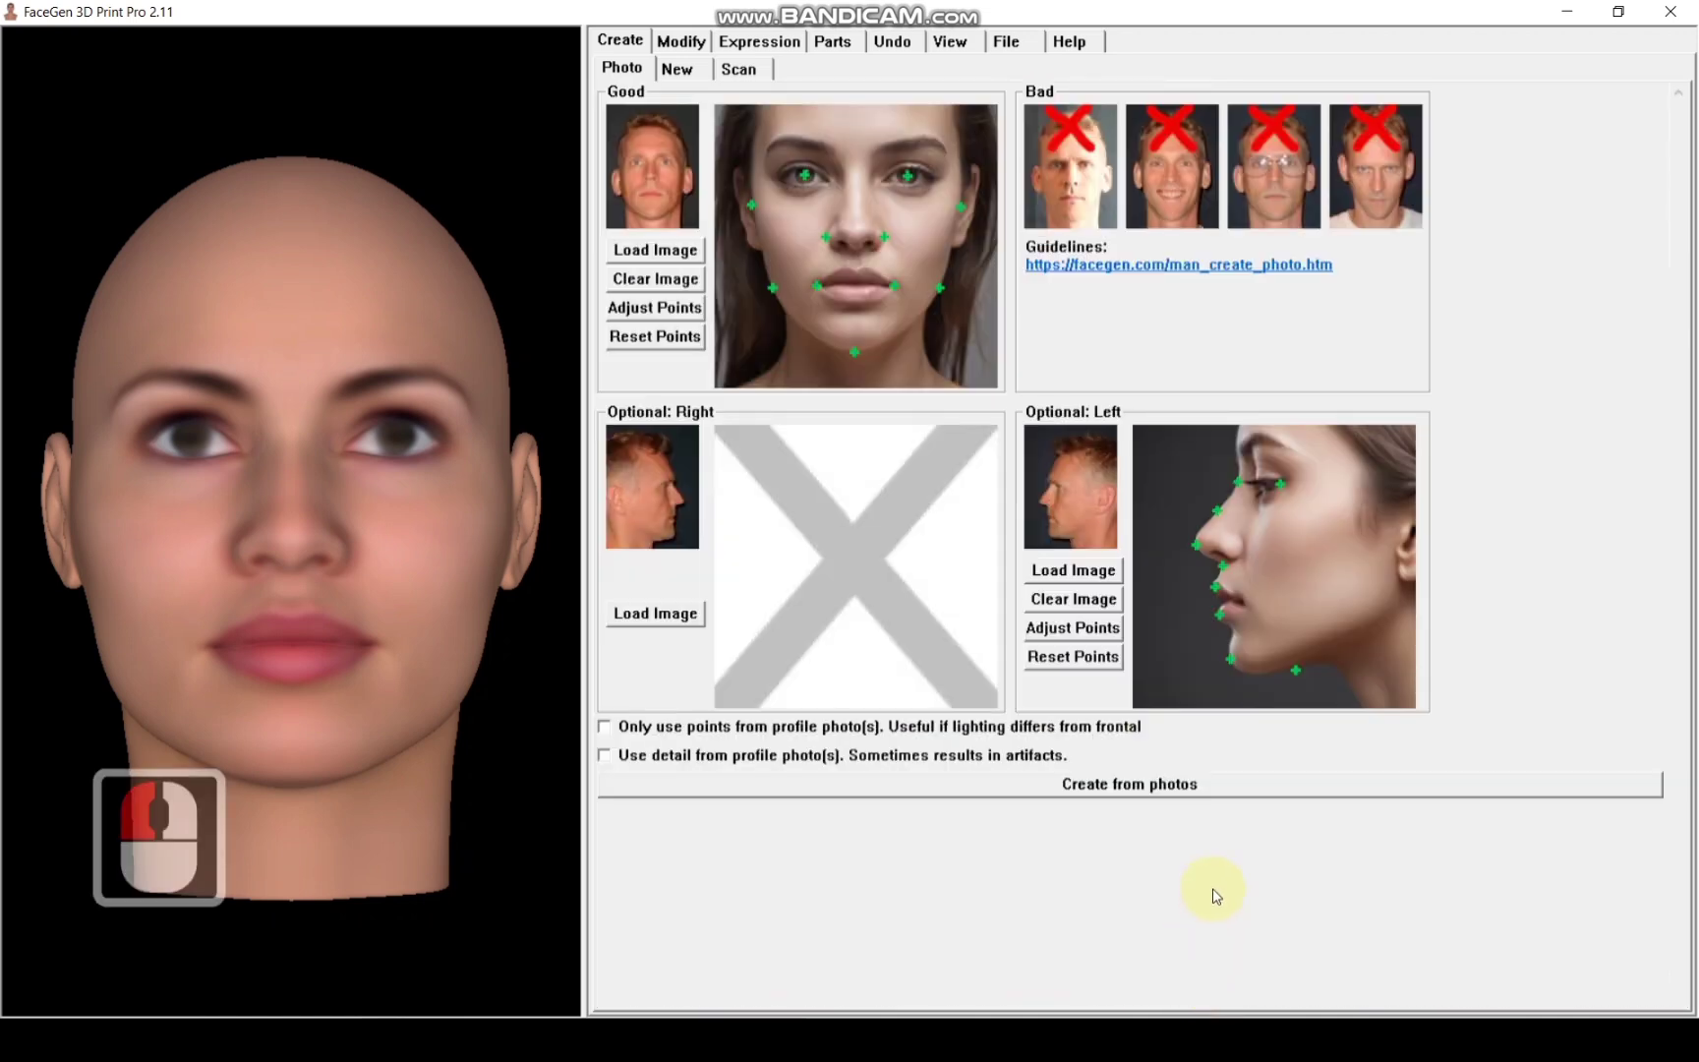
Step: Tick 'Only use points from profile photo(s)', create the head from photos, and rotate it to inspect
click(1177, 798)
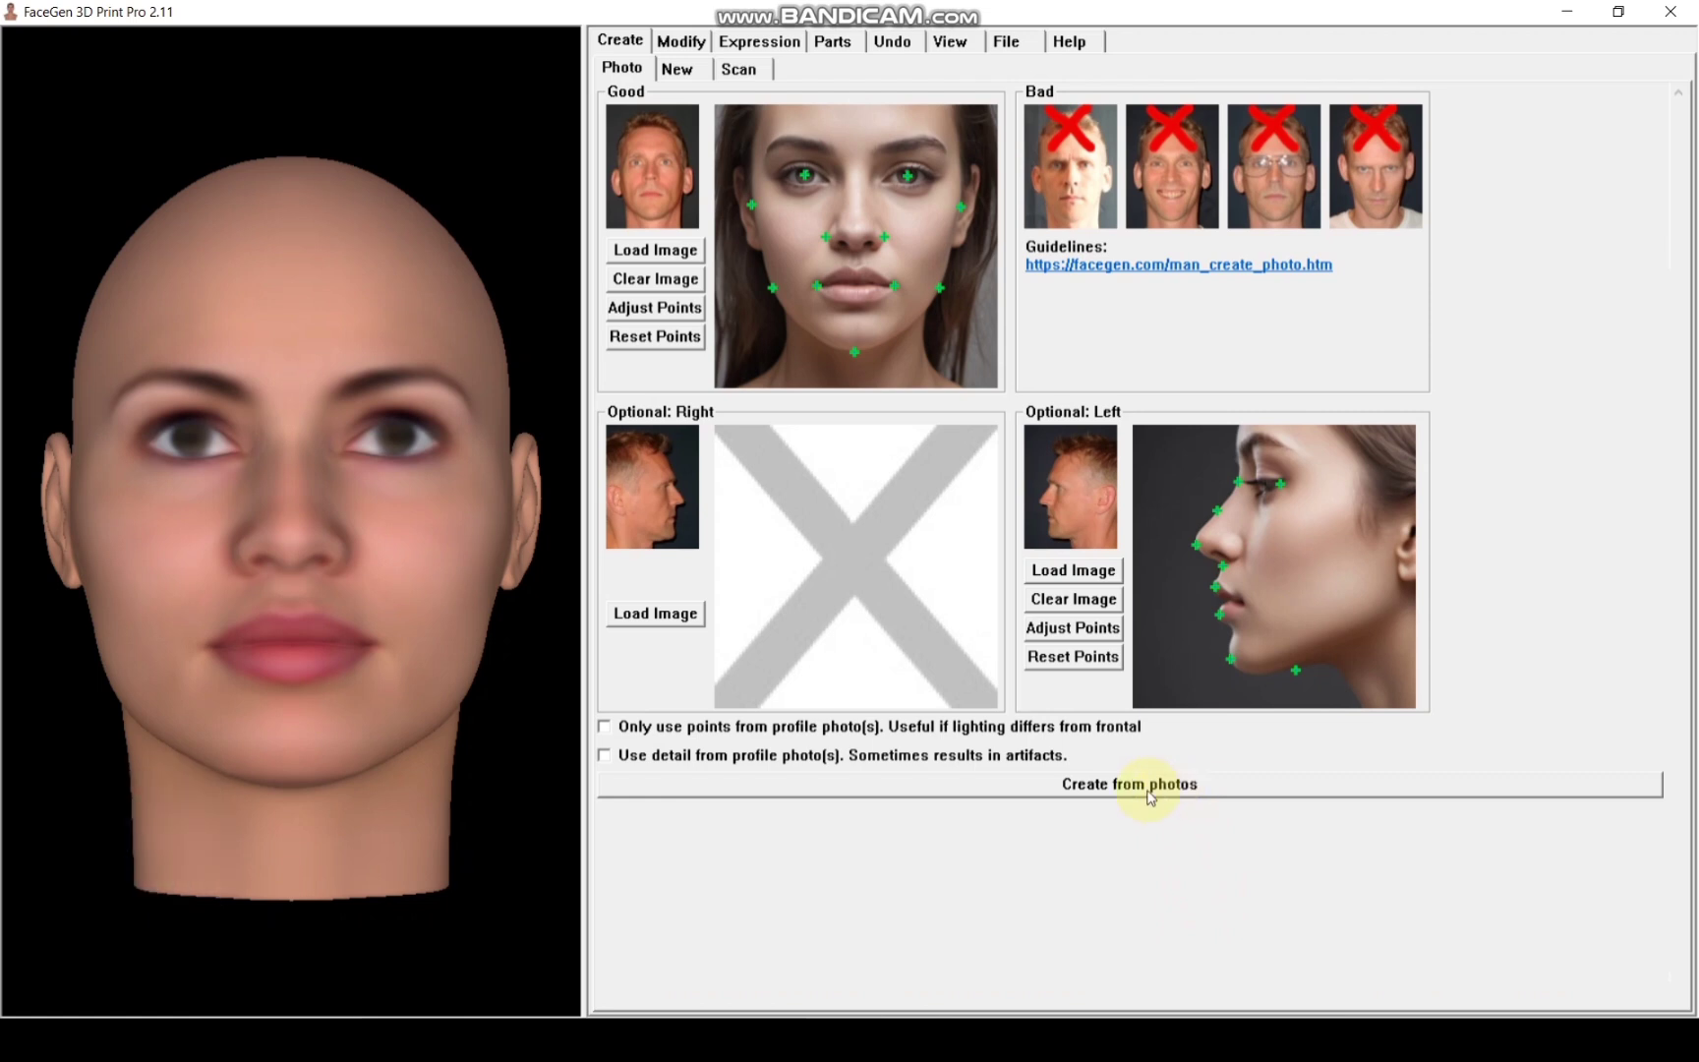
click(604, 728)
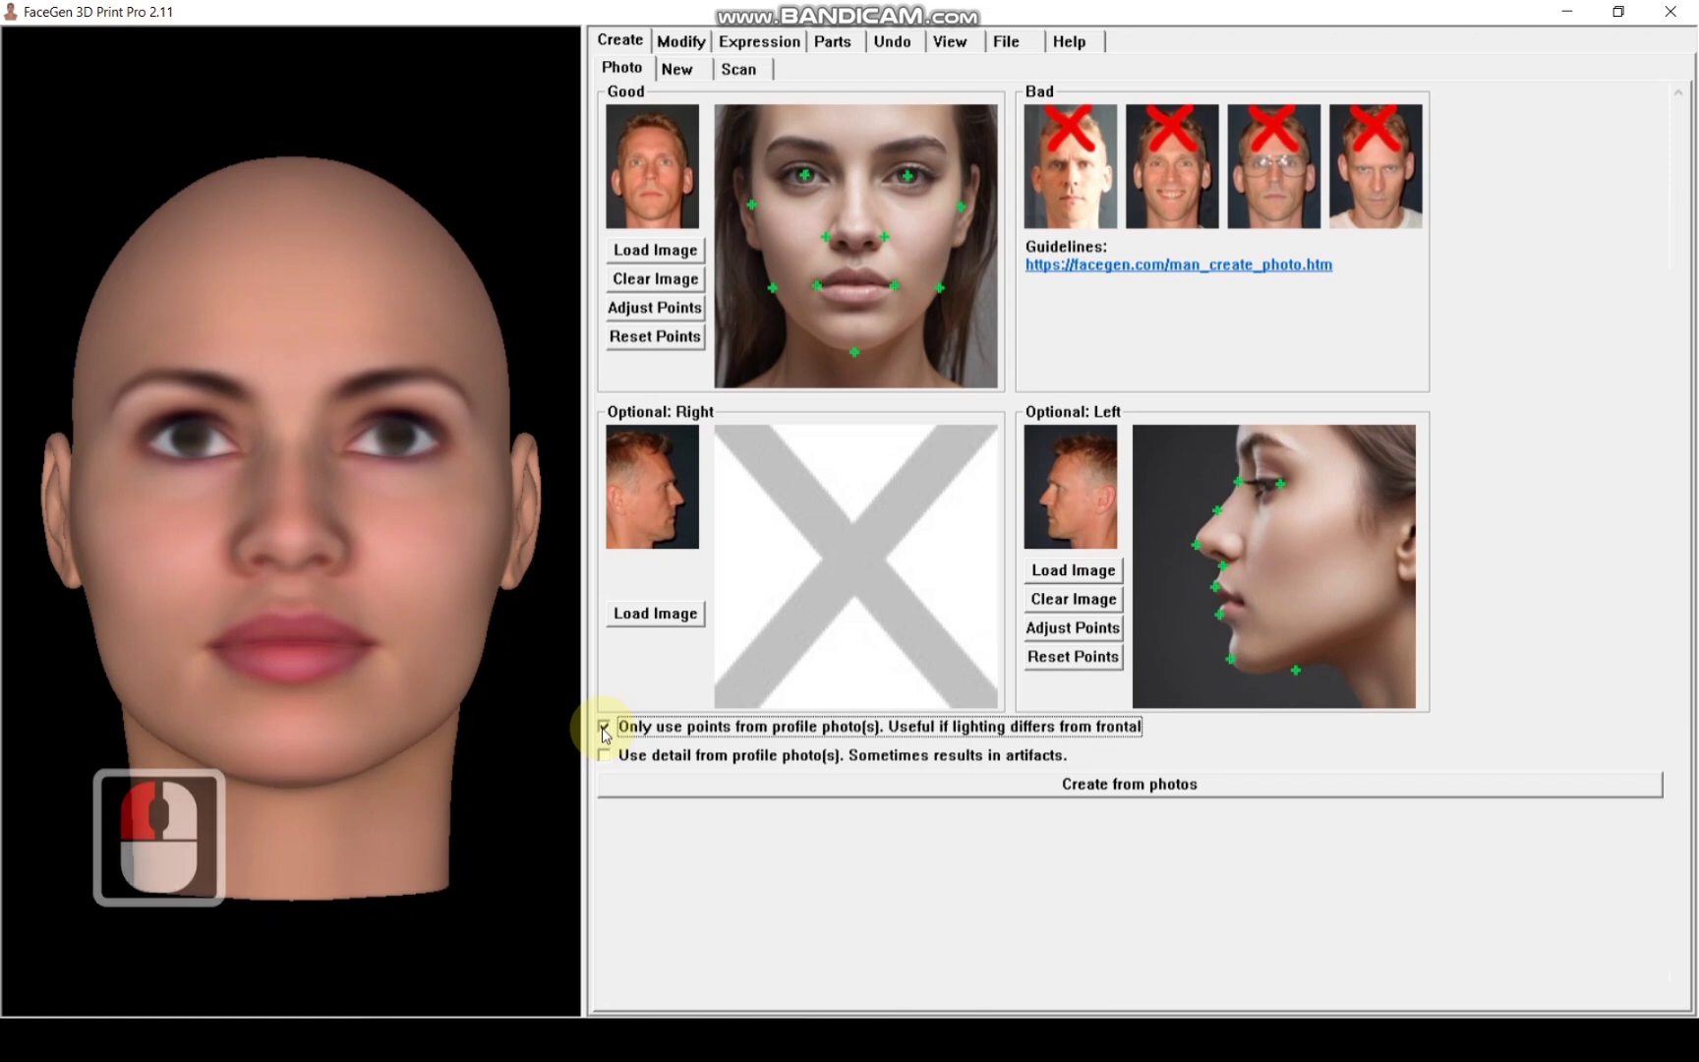
click(665, 796)
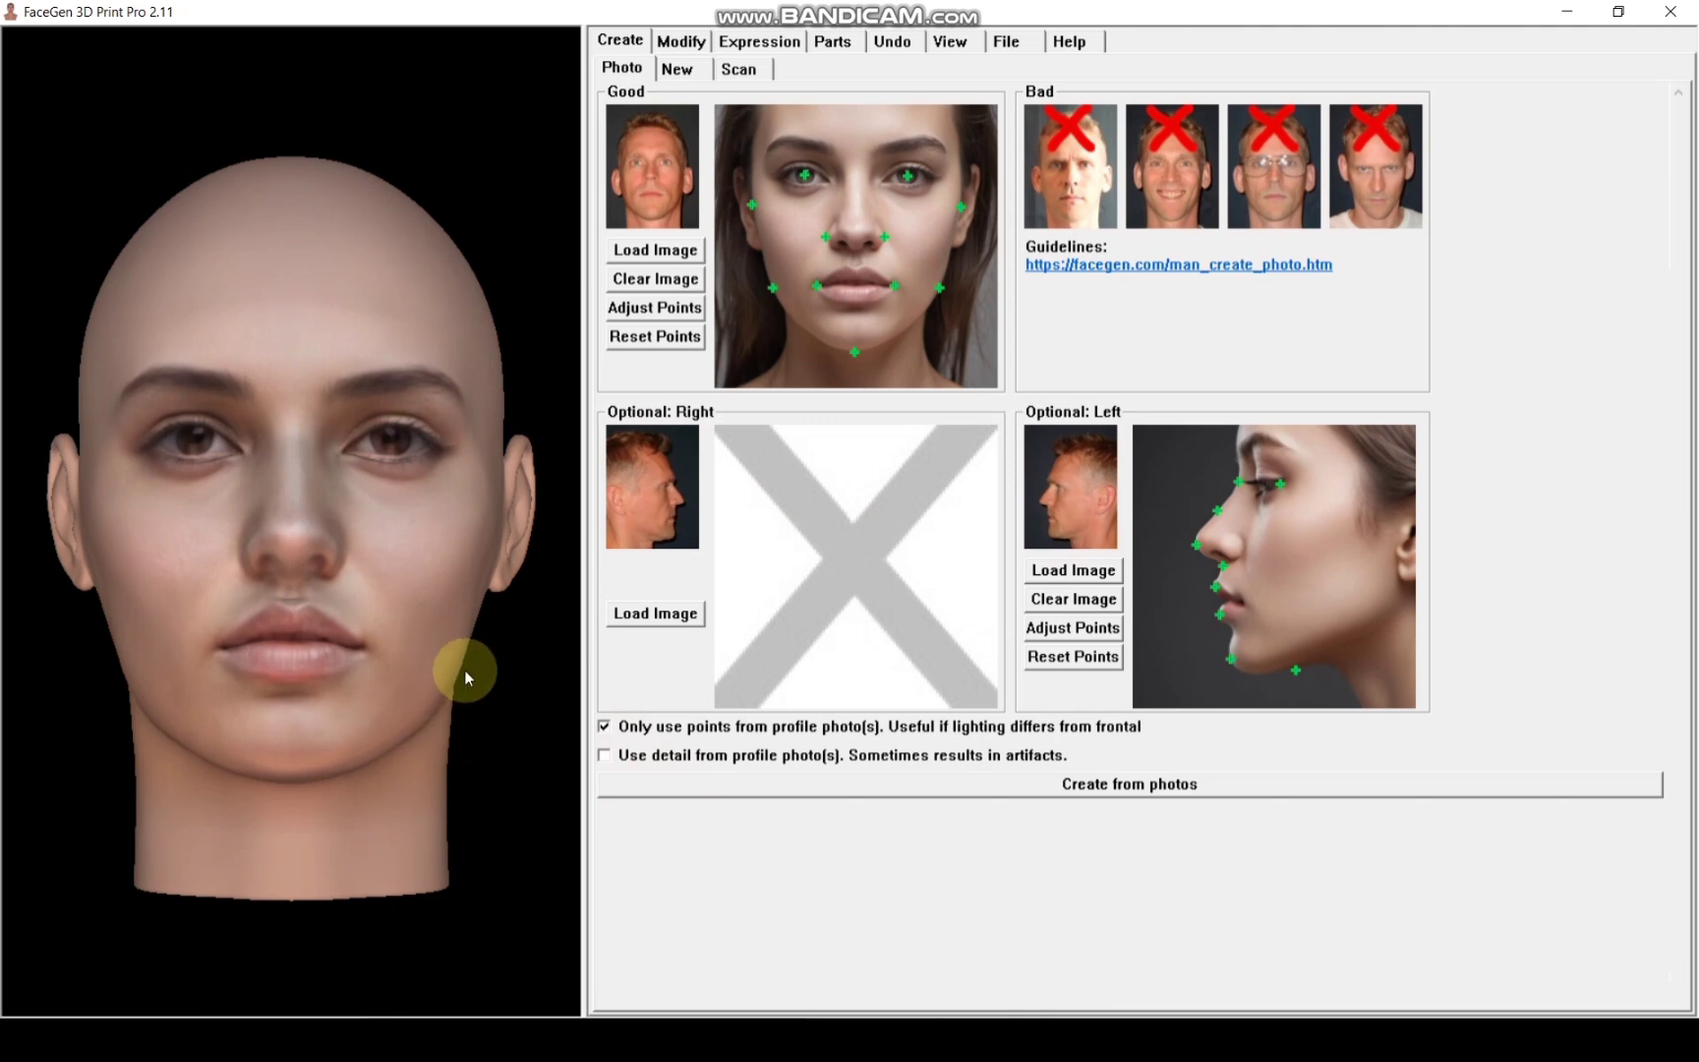
drag(465, 669, 388, 200)
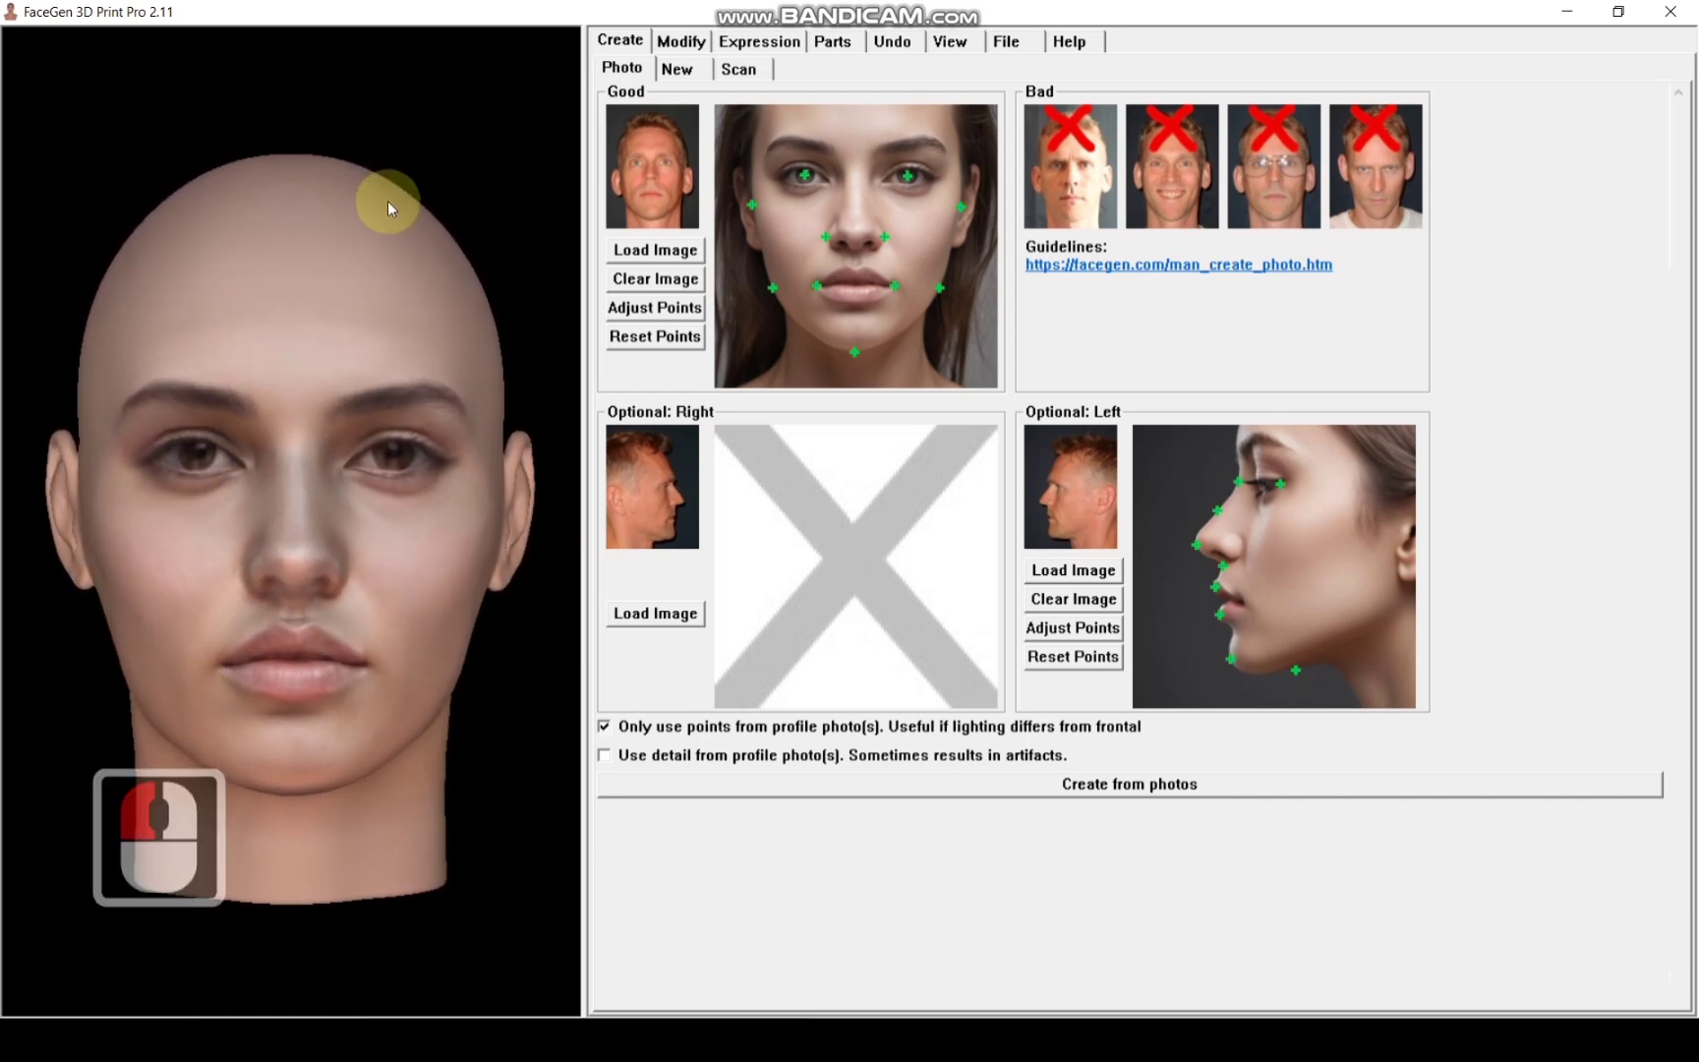
drag(470, 154, 494, 144)
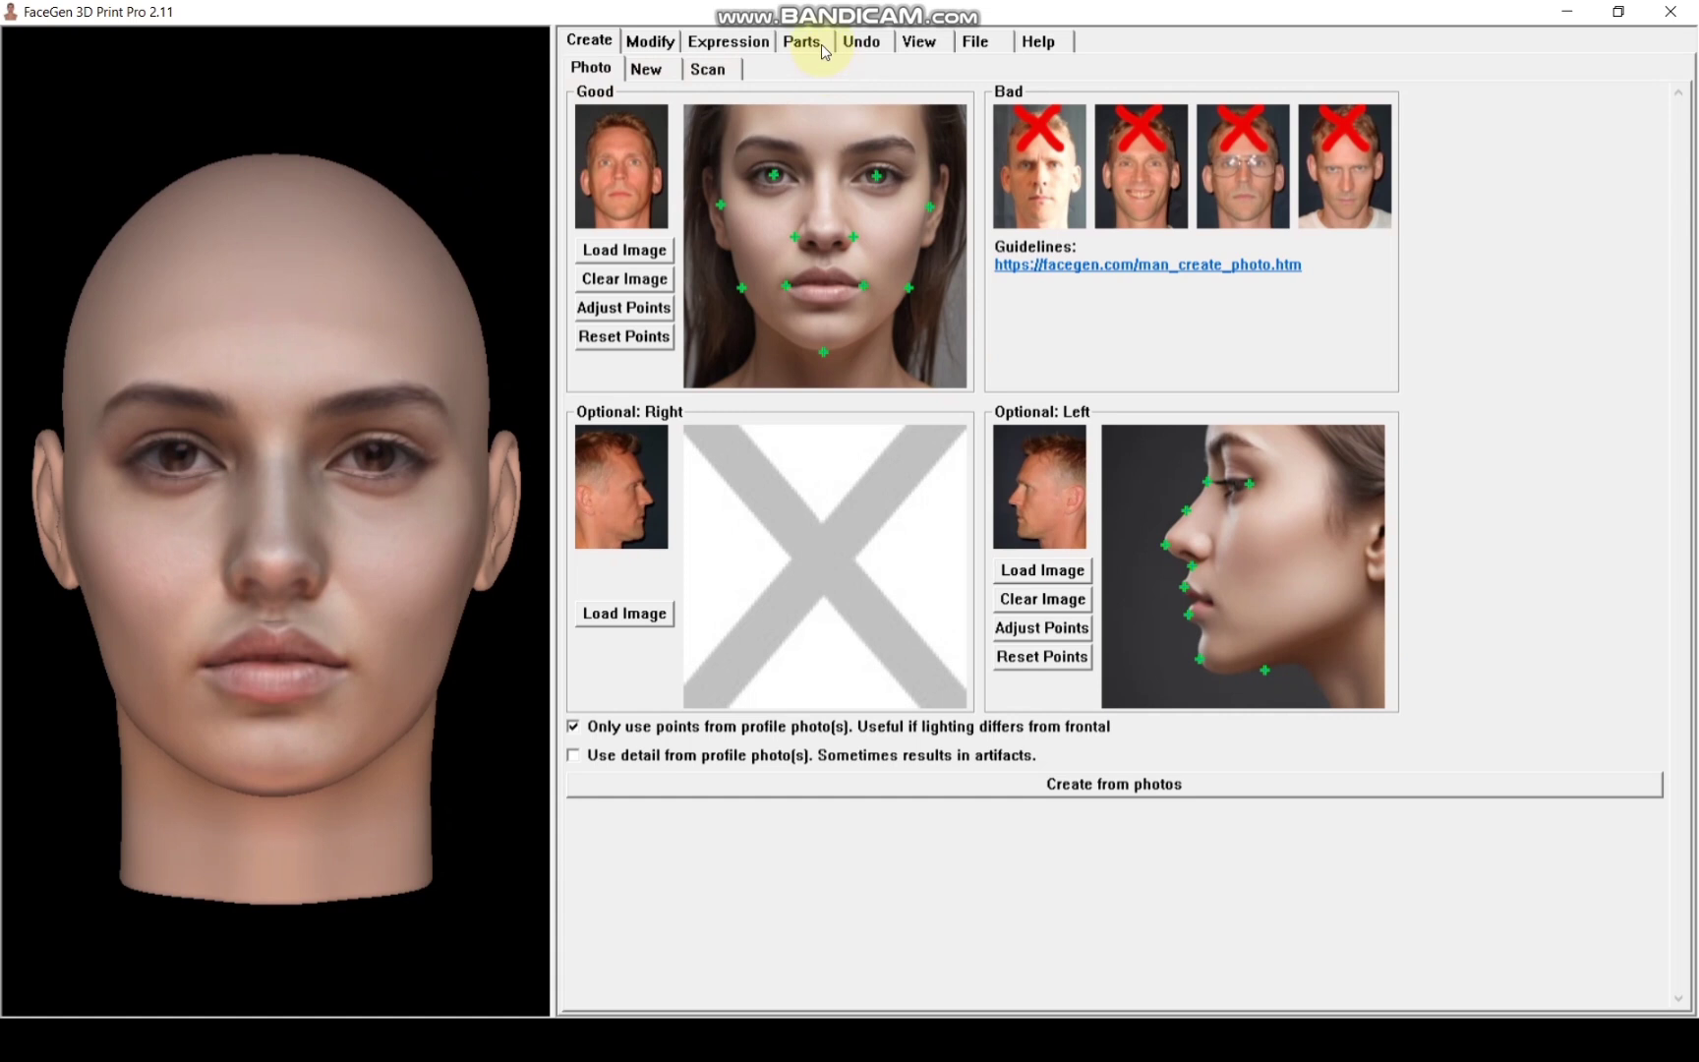
Step: Try Long Centre Part, Long Curved and Long Curvy hair, ending on Long Curvy in Blonde
click(803, 41)
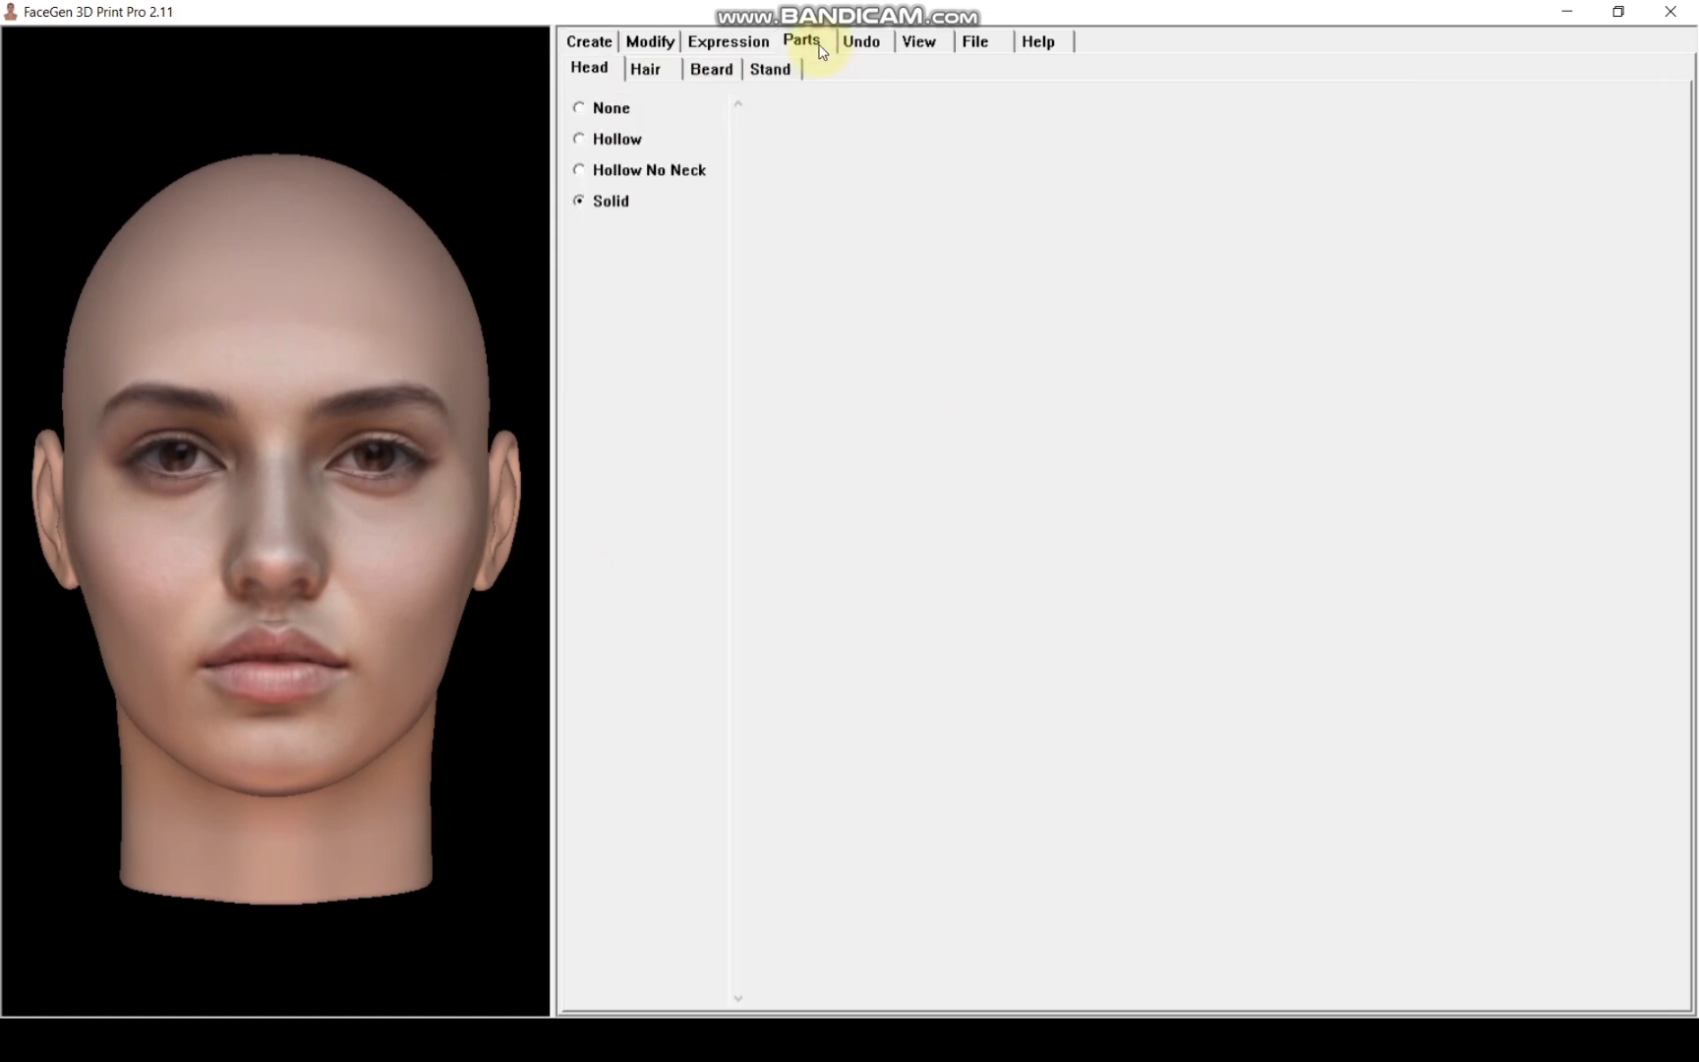
click(646, 69)
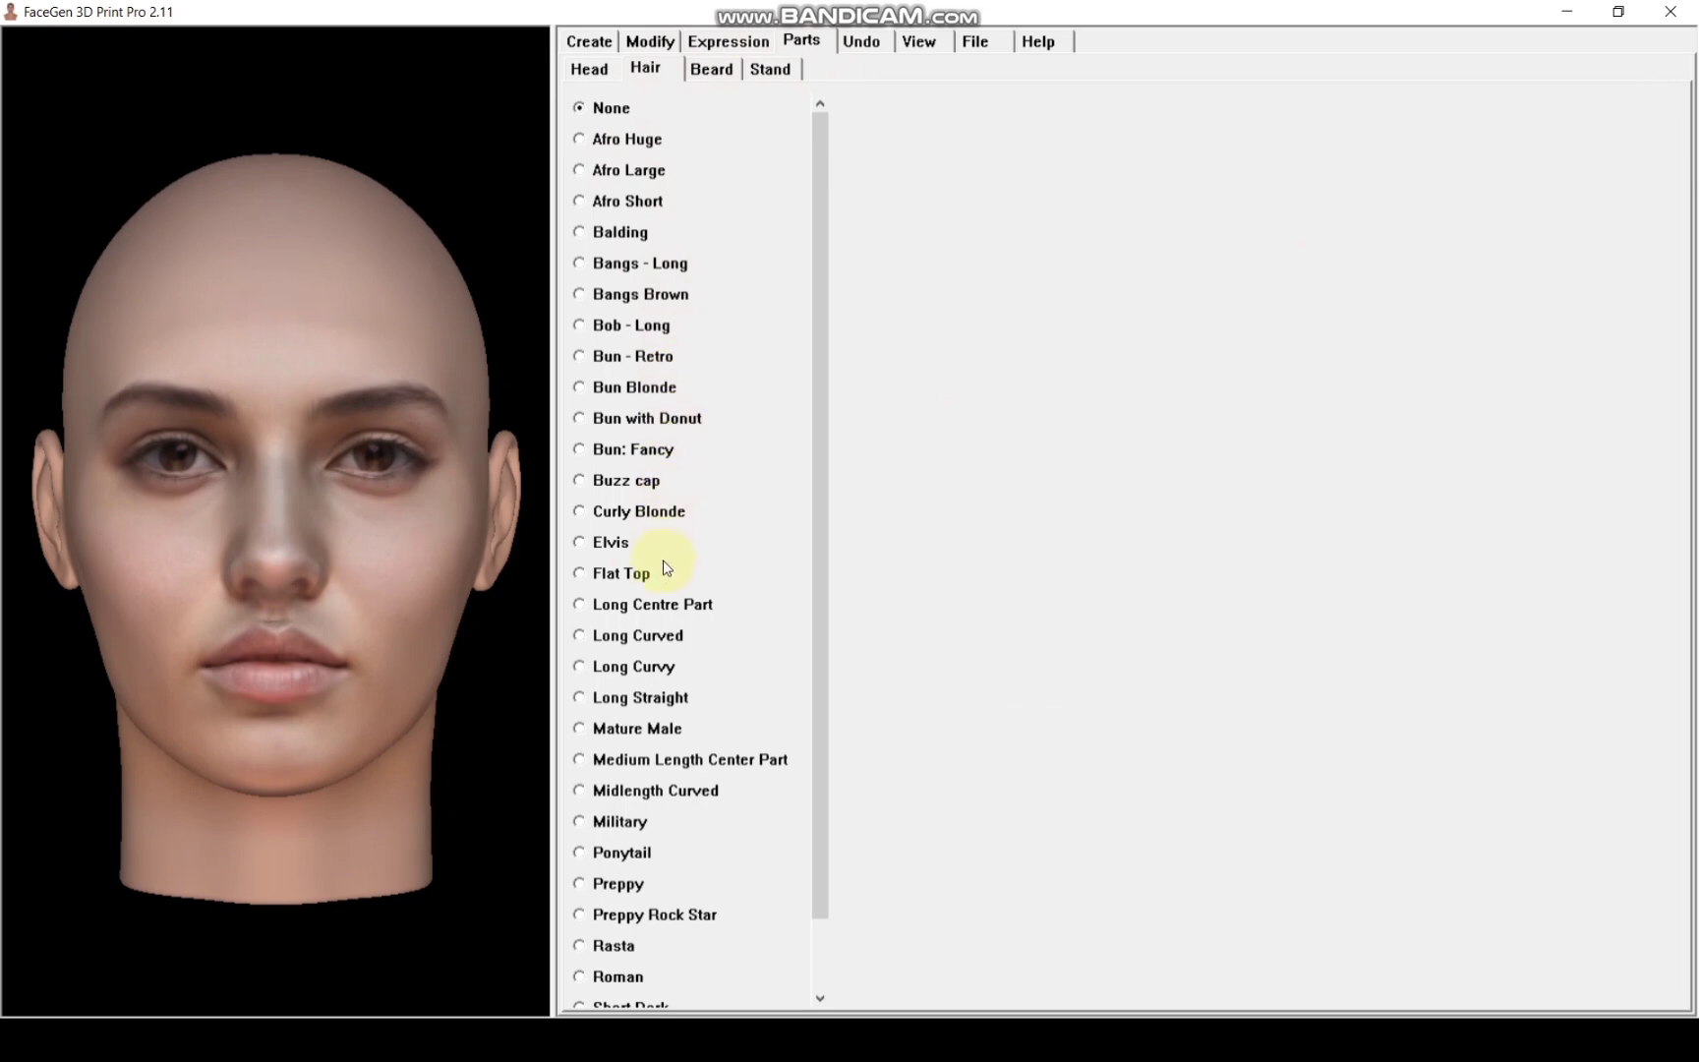
click(666, 610)
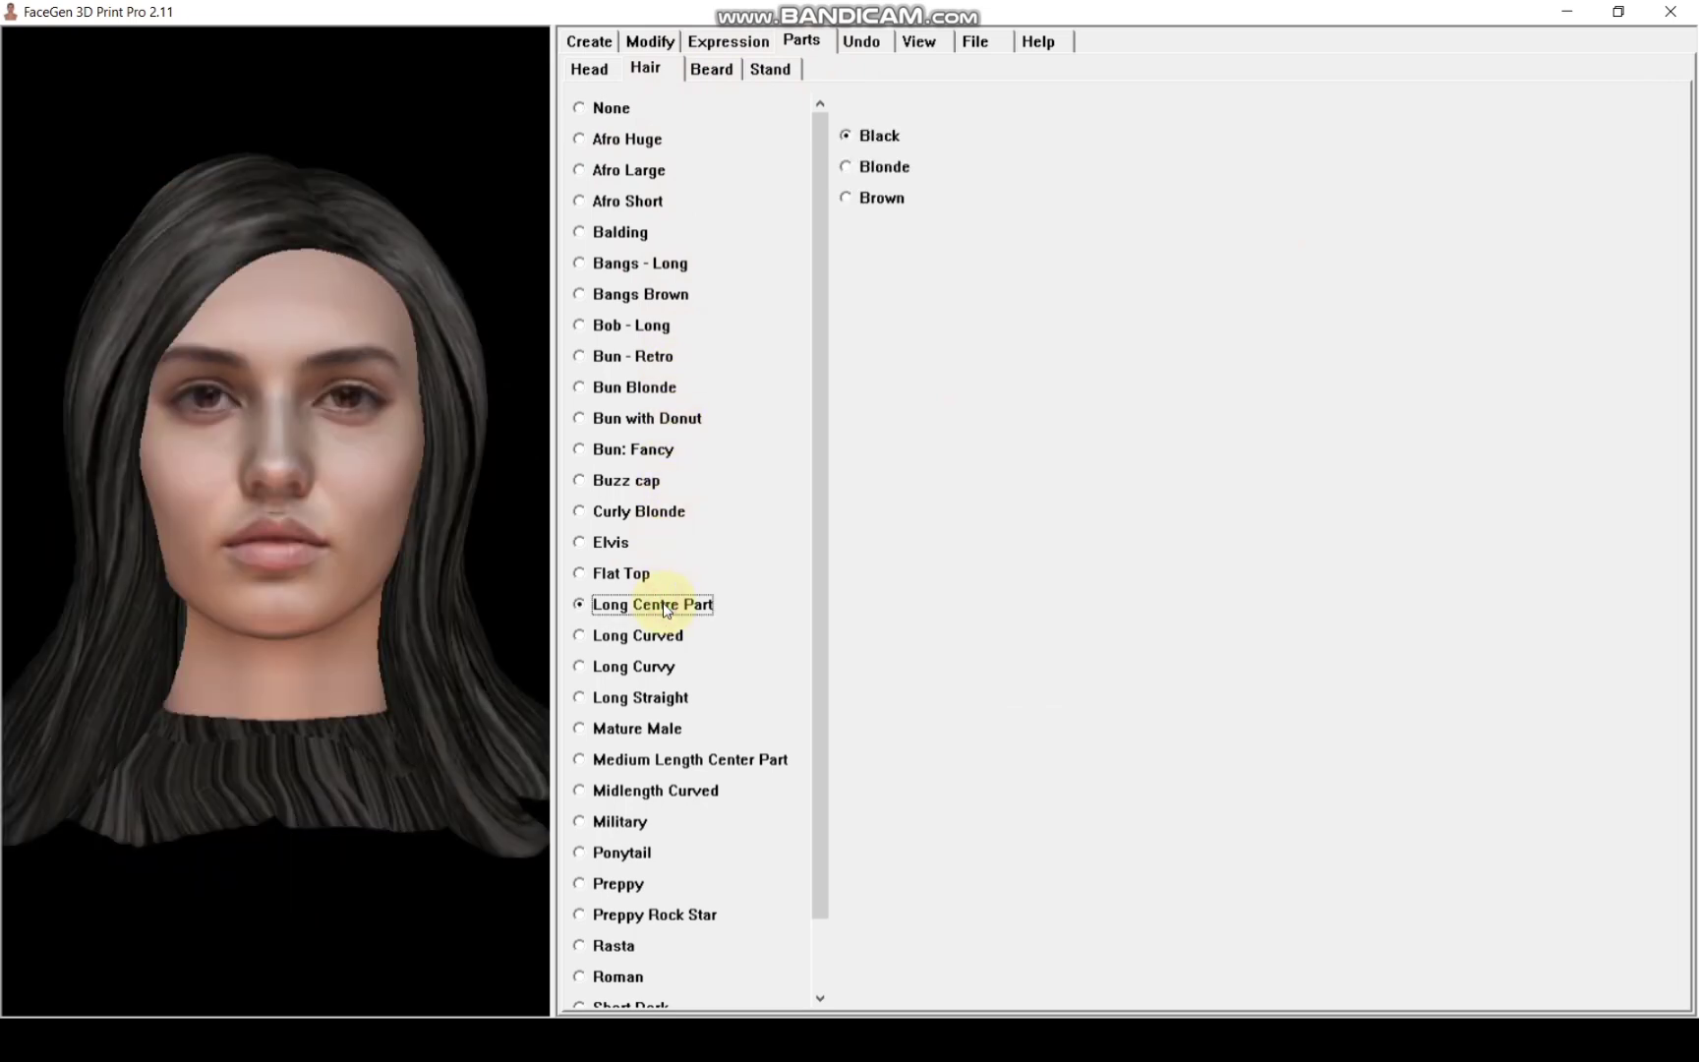
click(669, 637)
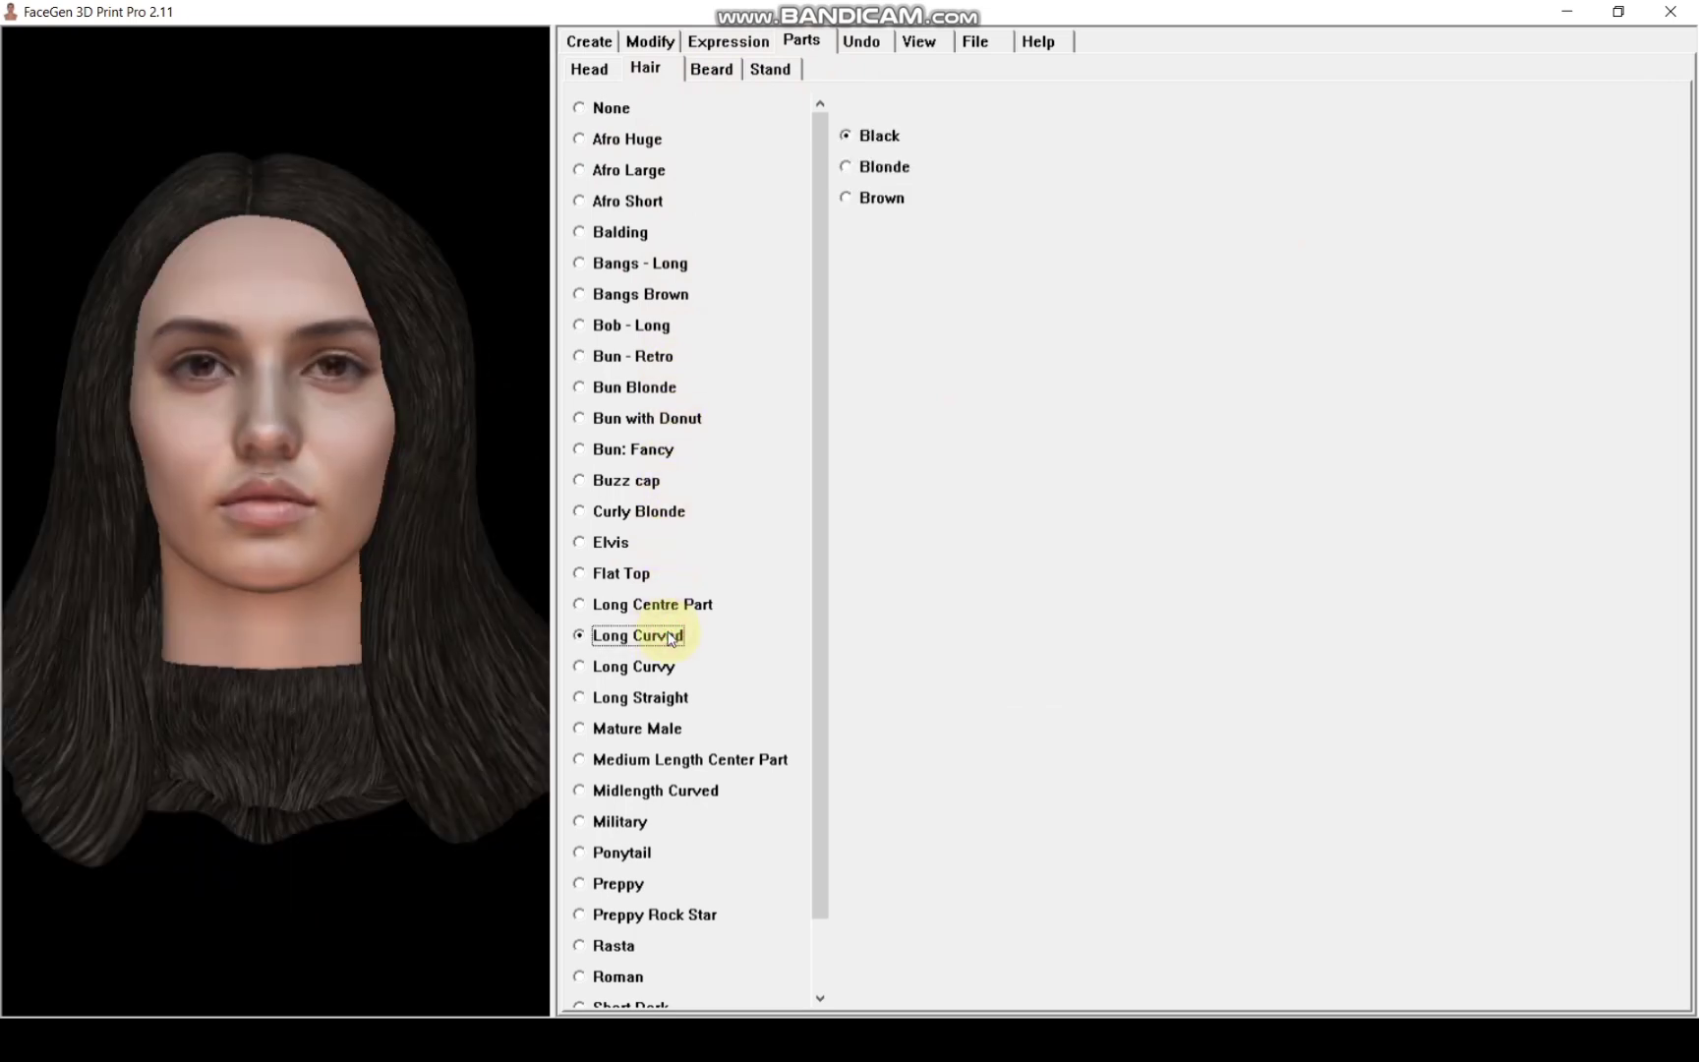
click(669, 670)
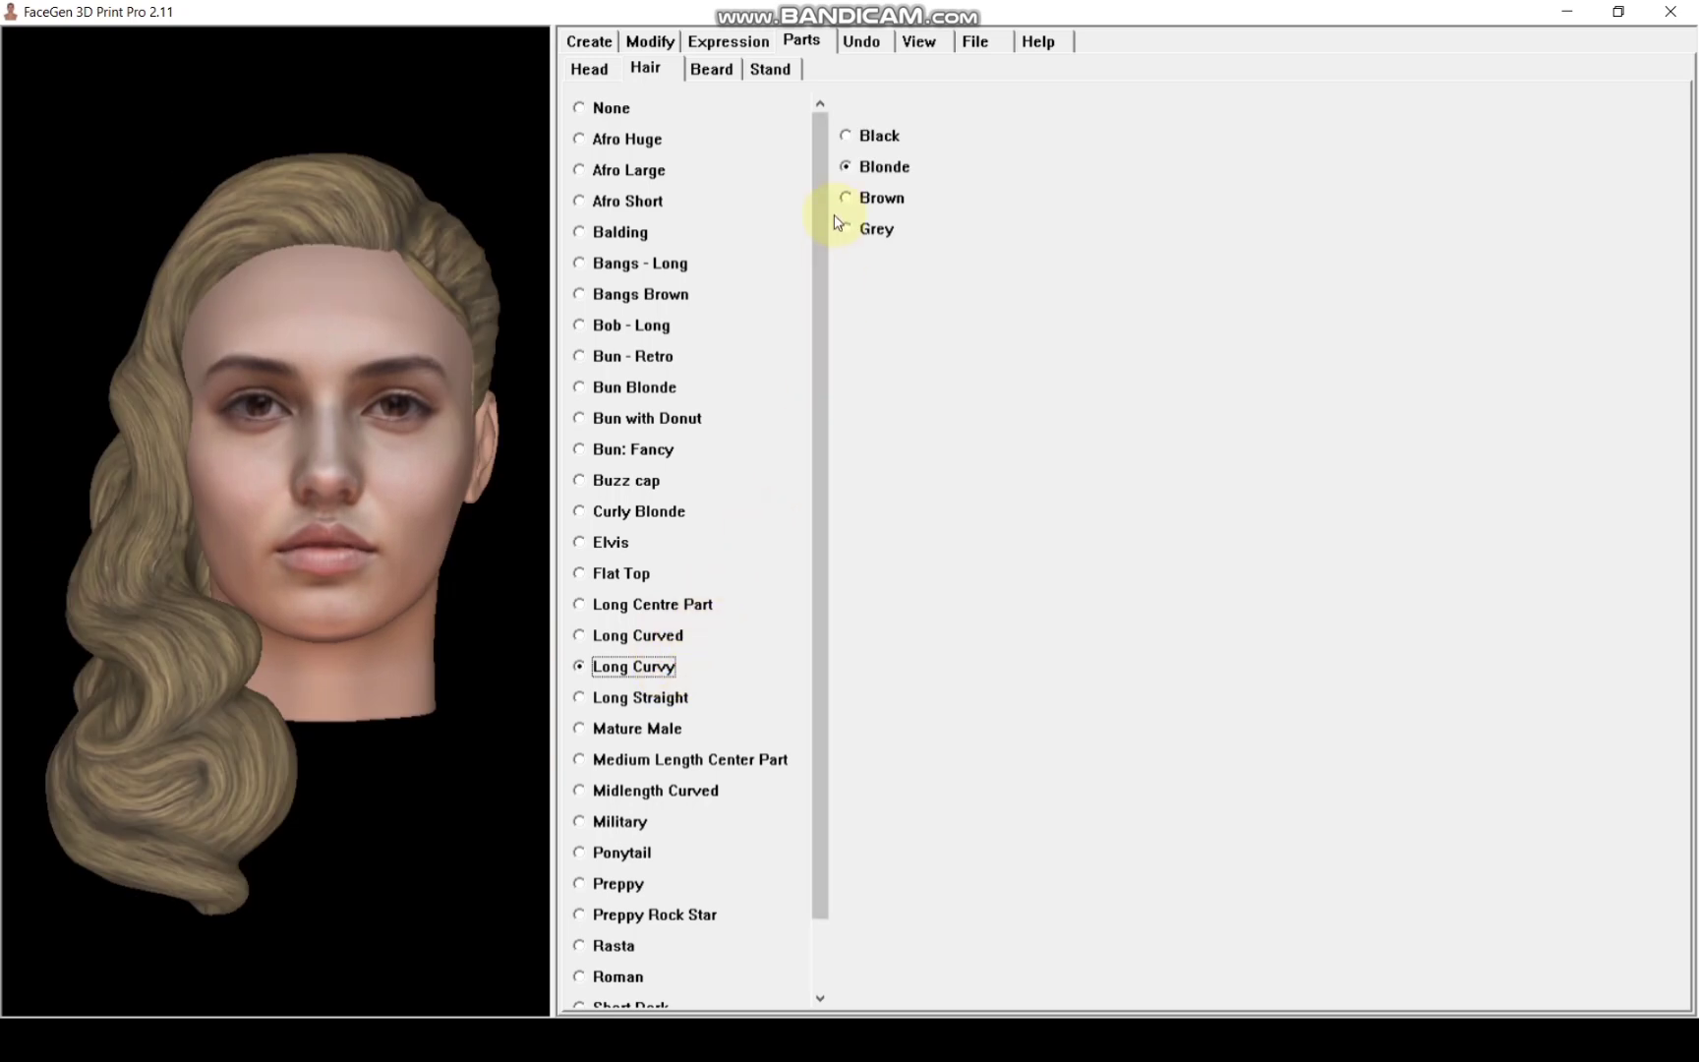
click(862, 232)
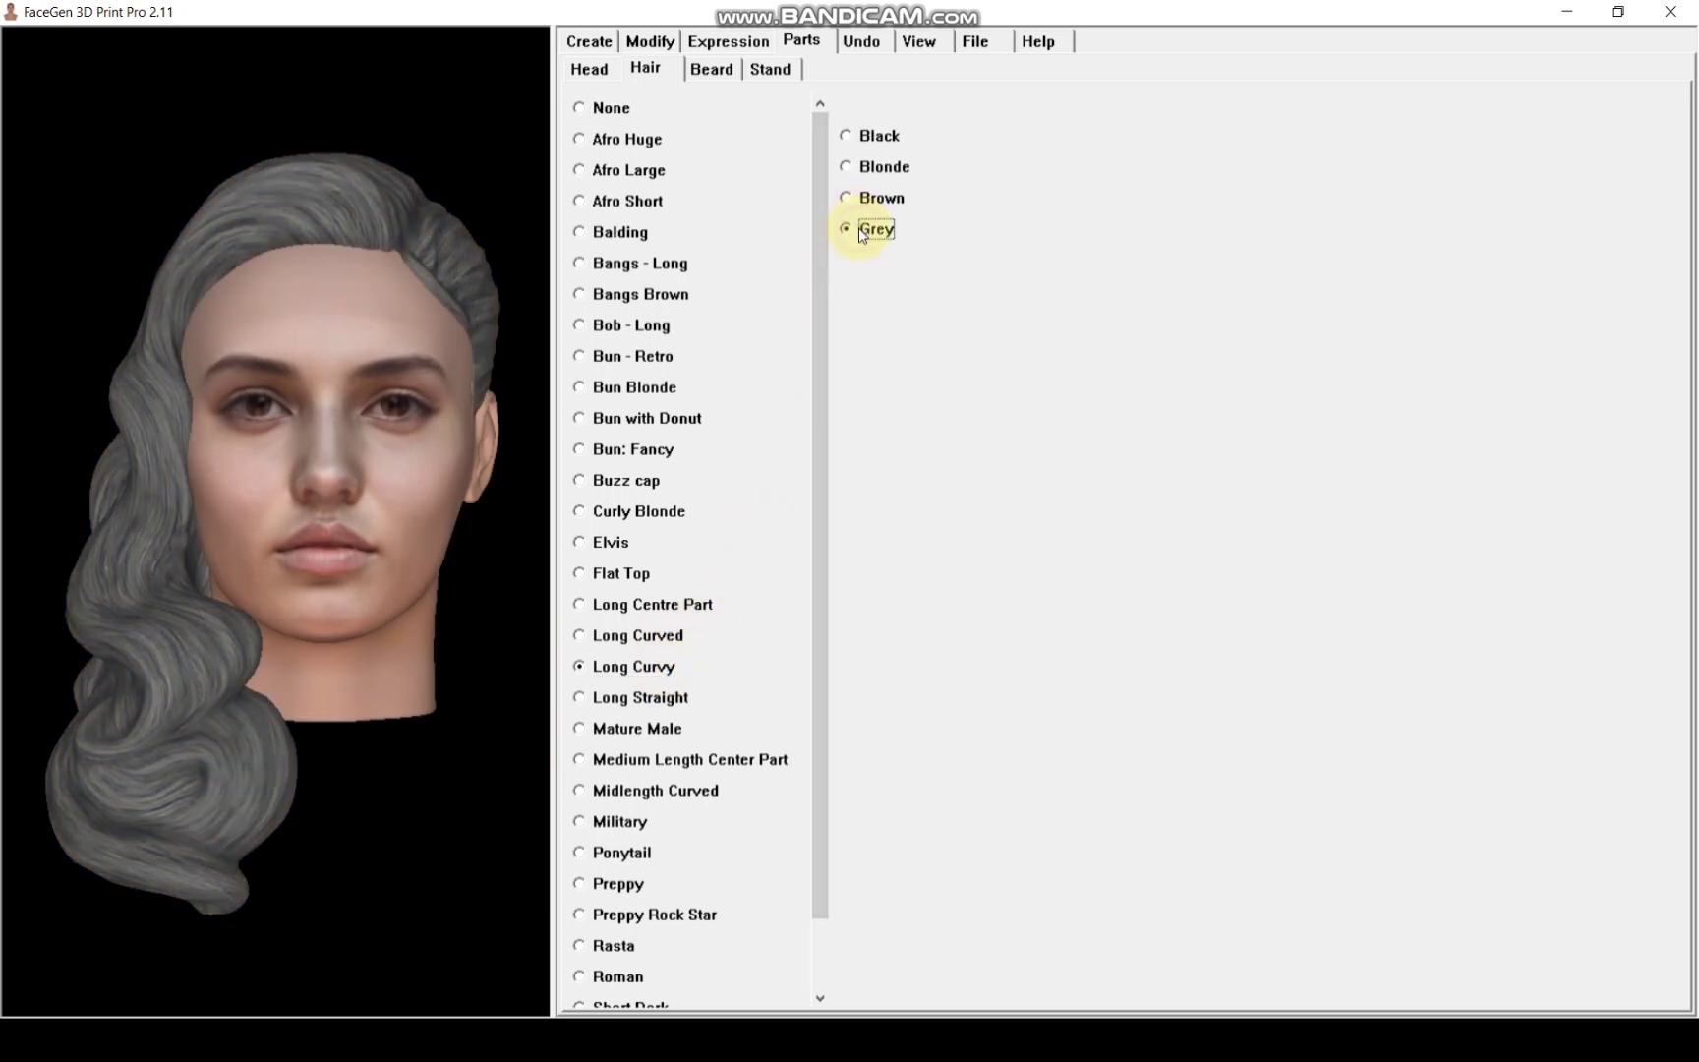
click(862, 173)
drag(465, 401, 447, 508)
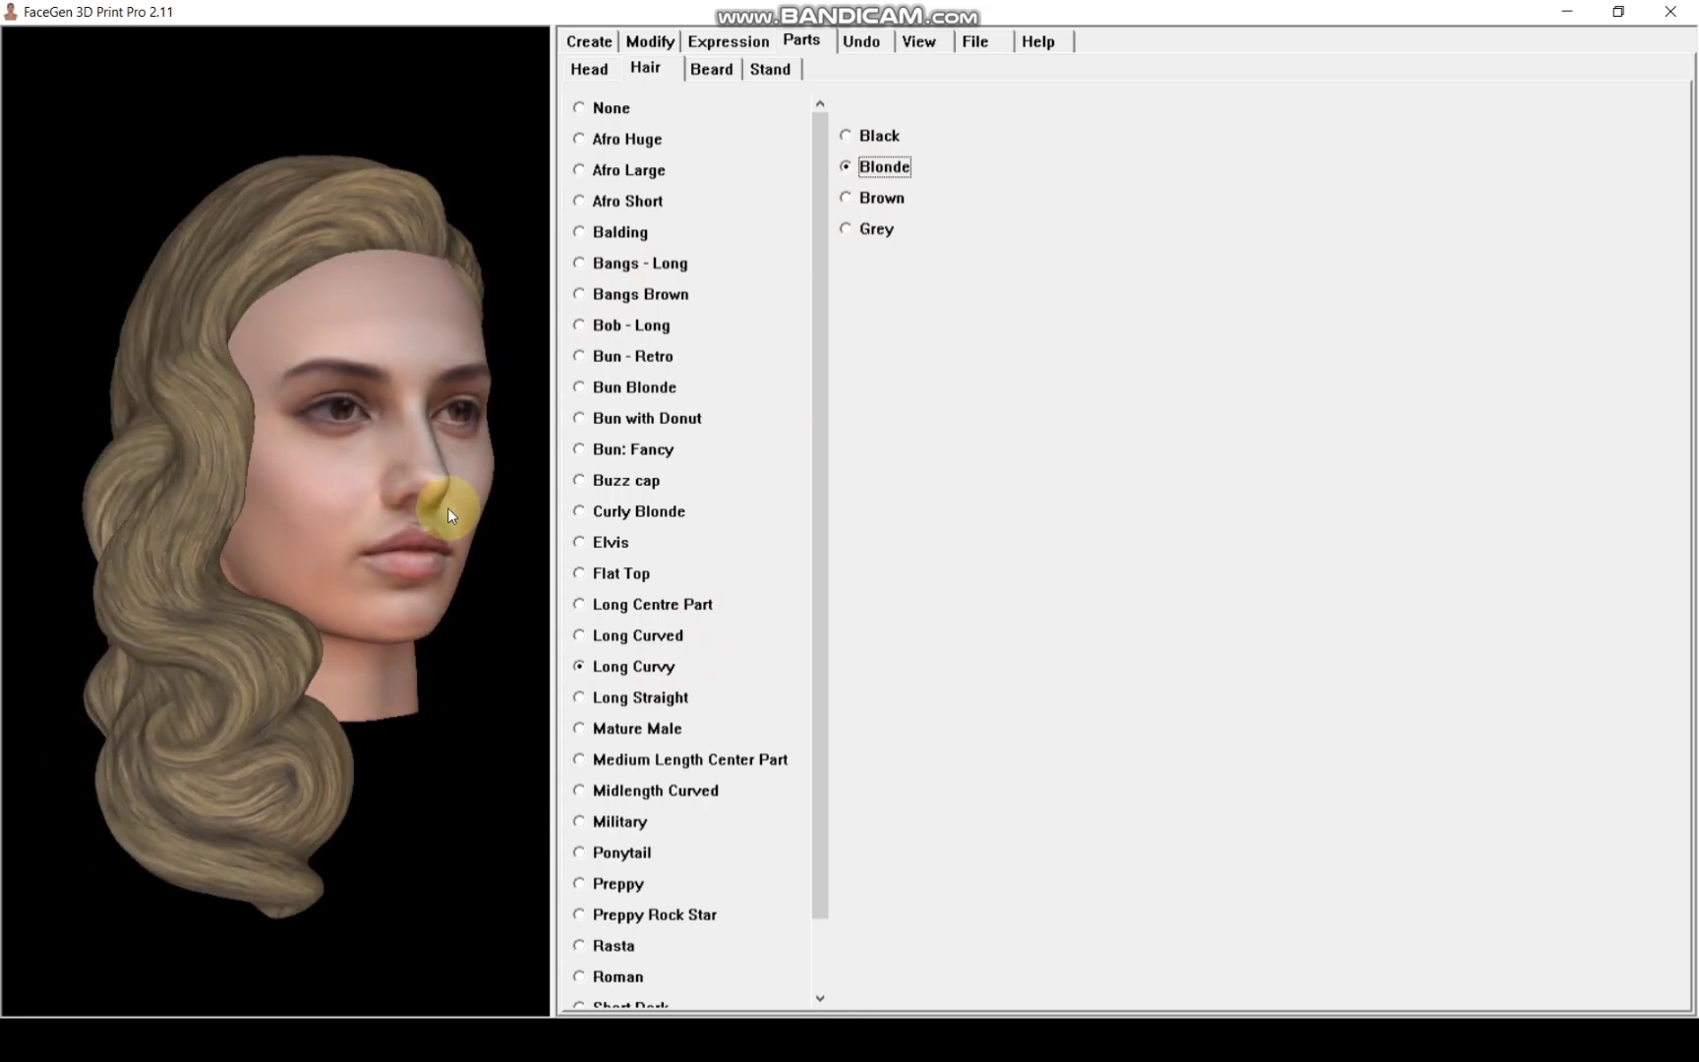
Step: Try the Half Torso Woman busts, then set the stand to None
click(765, 68)
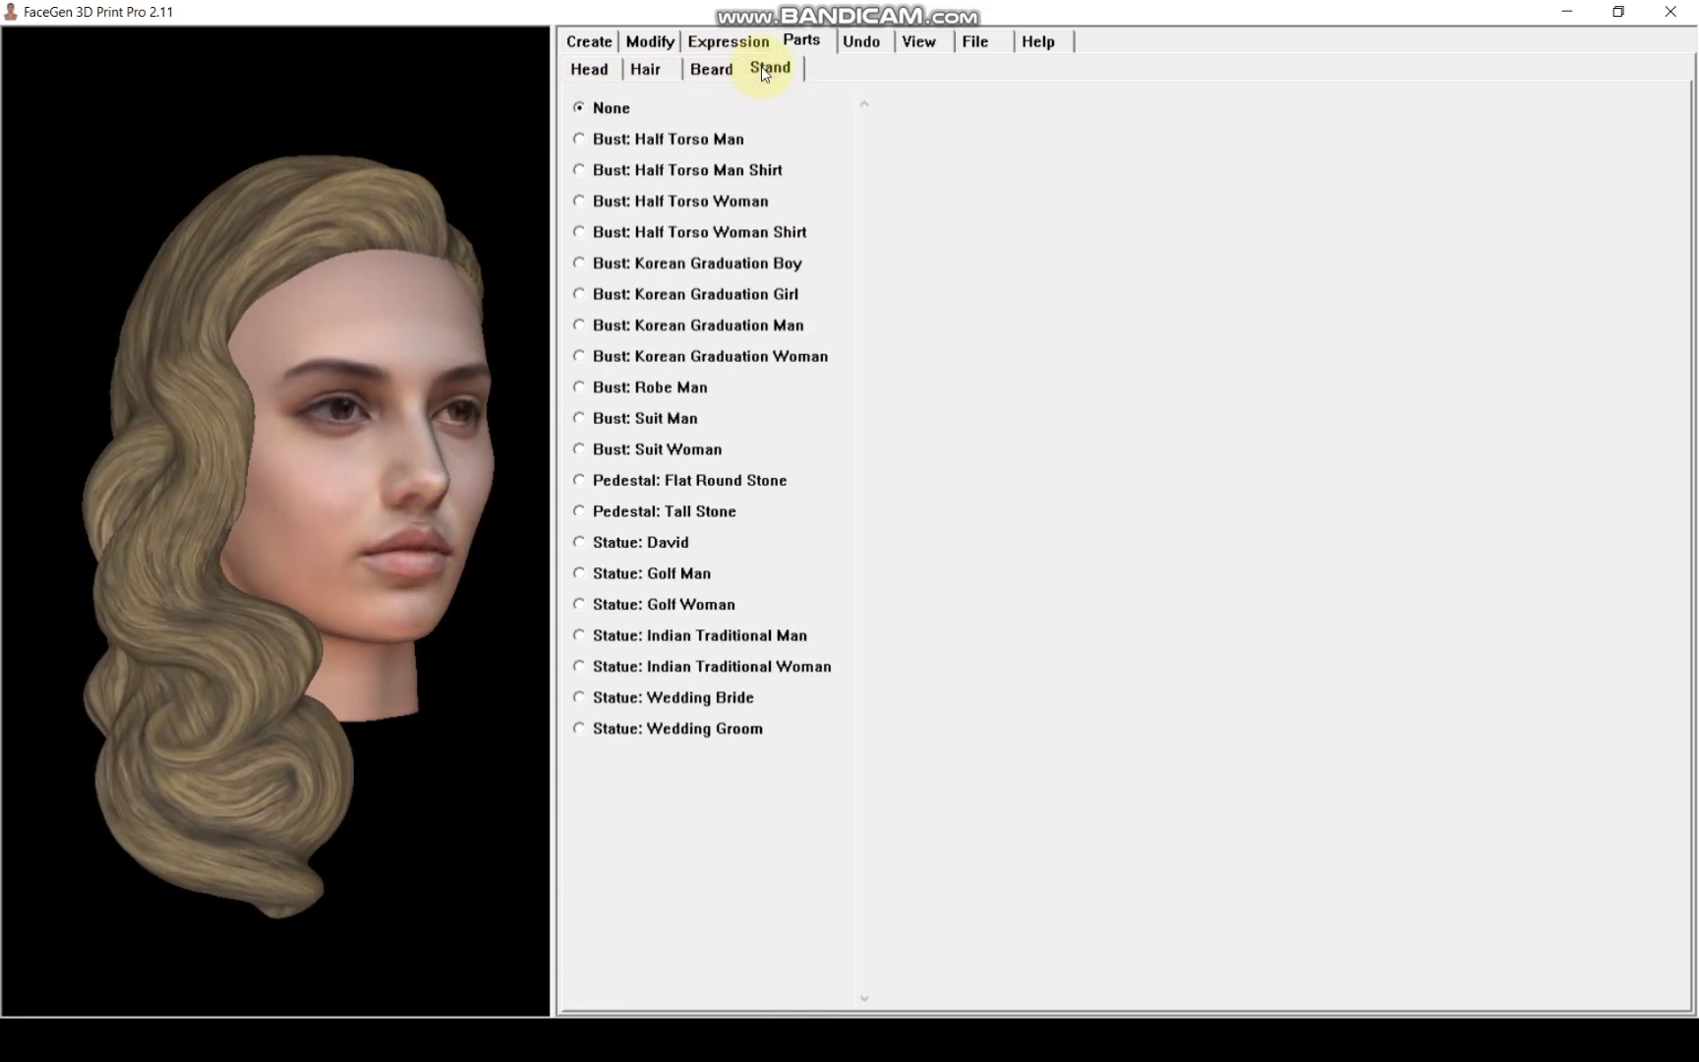
click(755, 202)
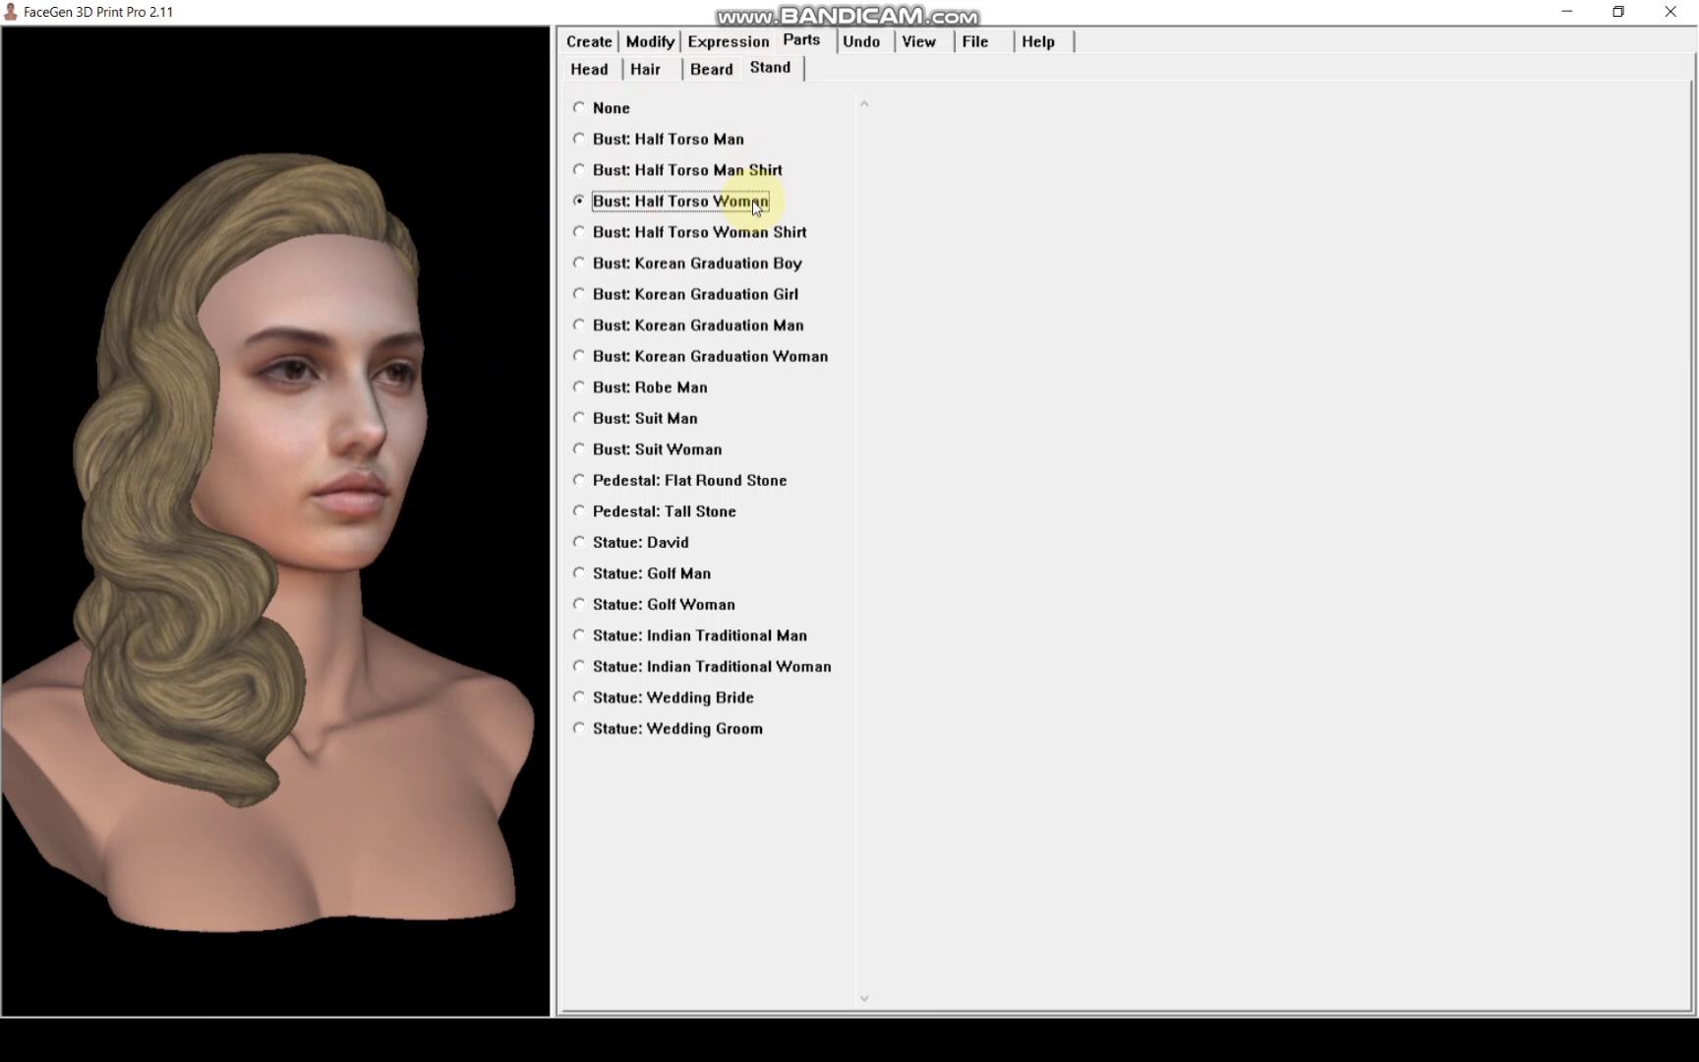
click(759, 233)
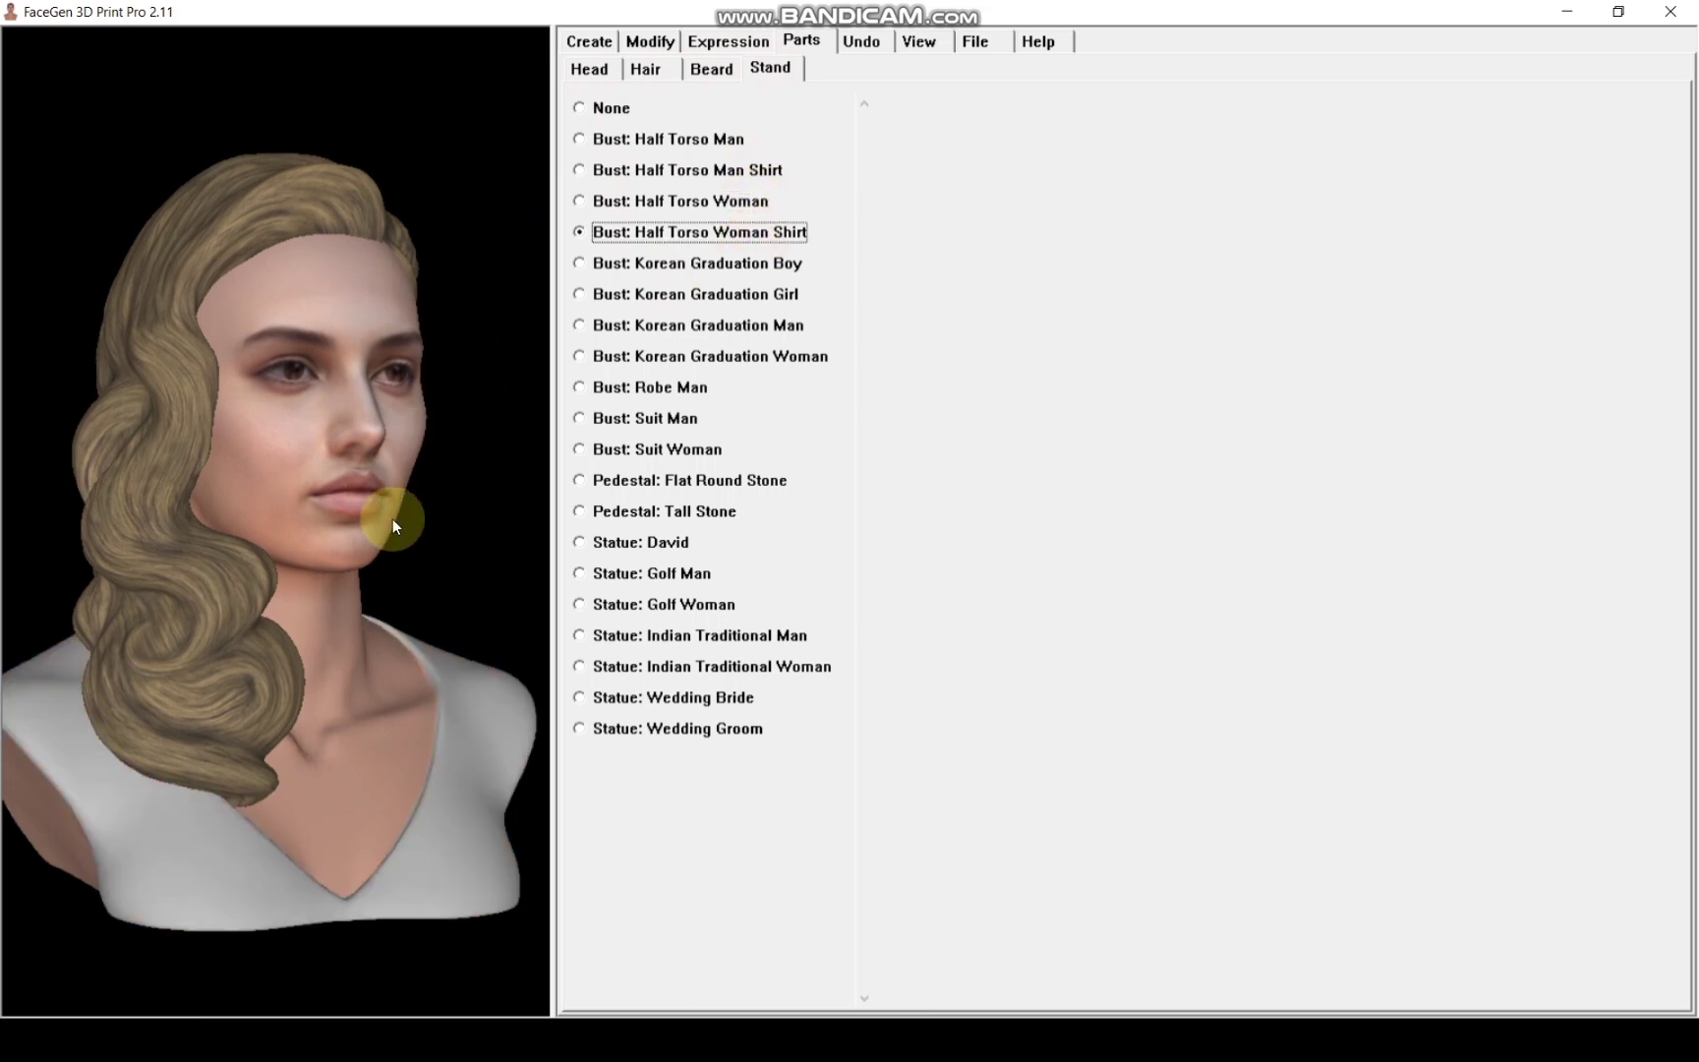
drag(393, 526, 333, 539)
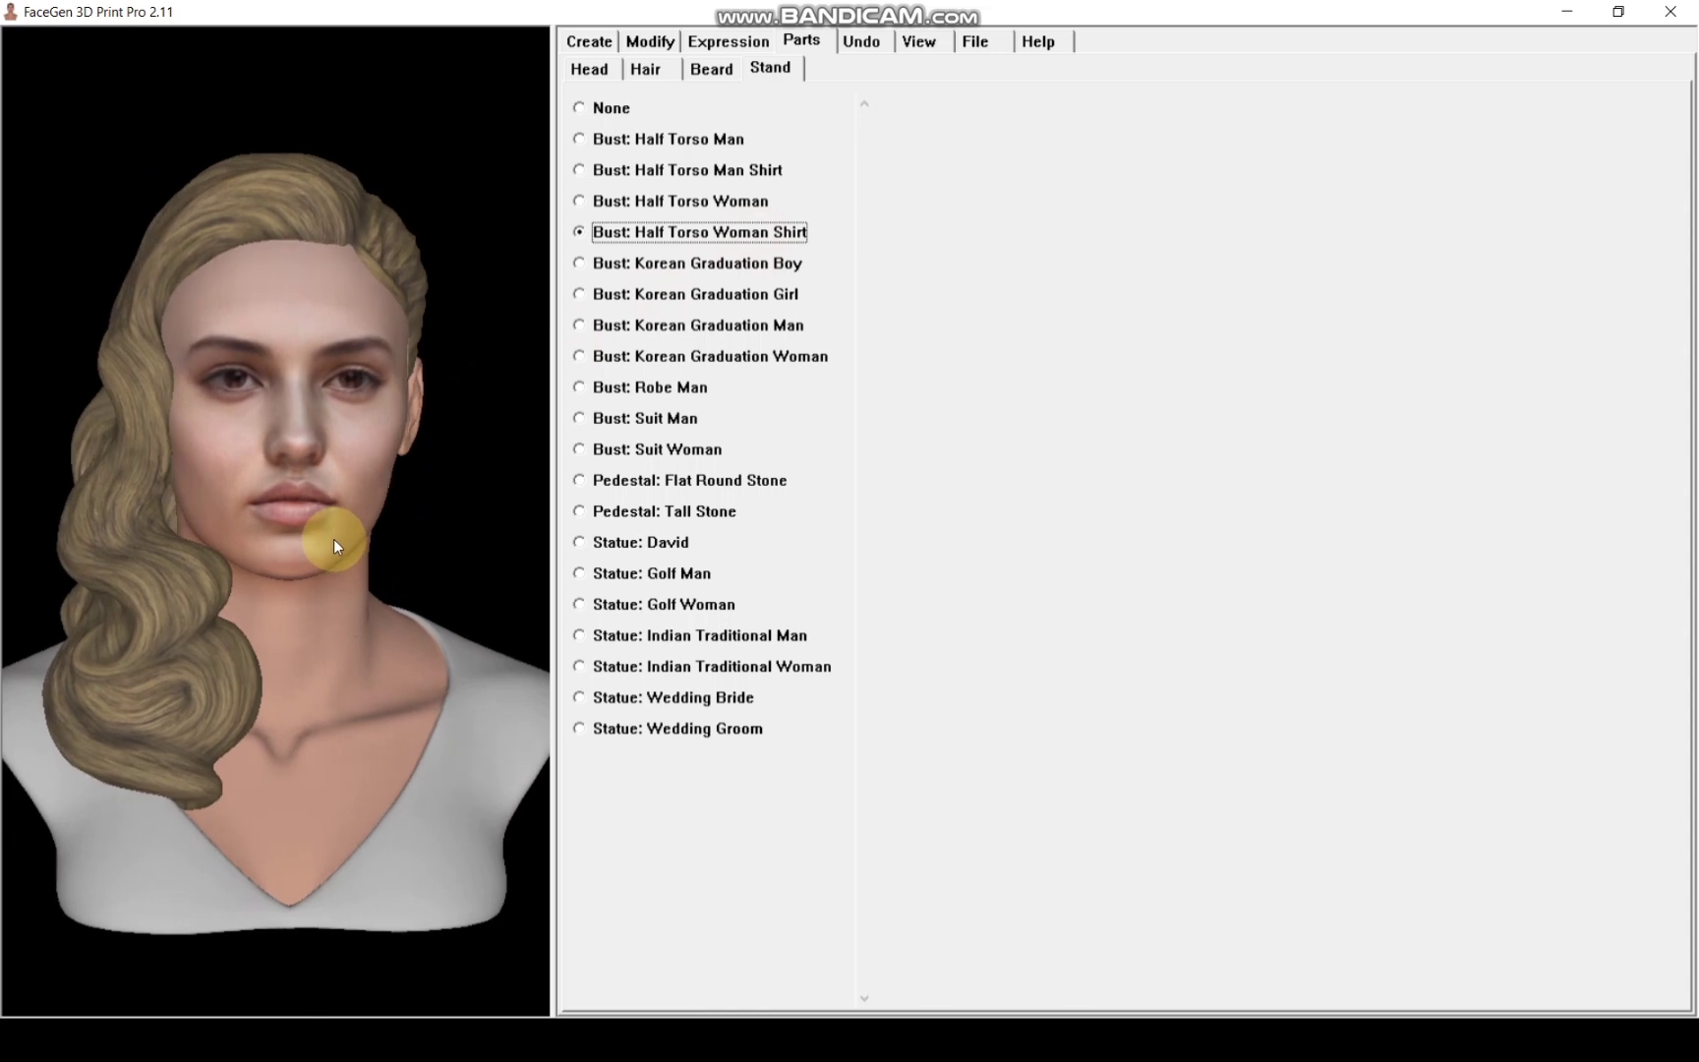
click(579, 110)
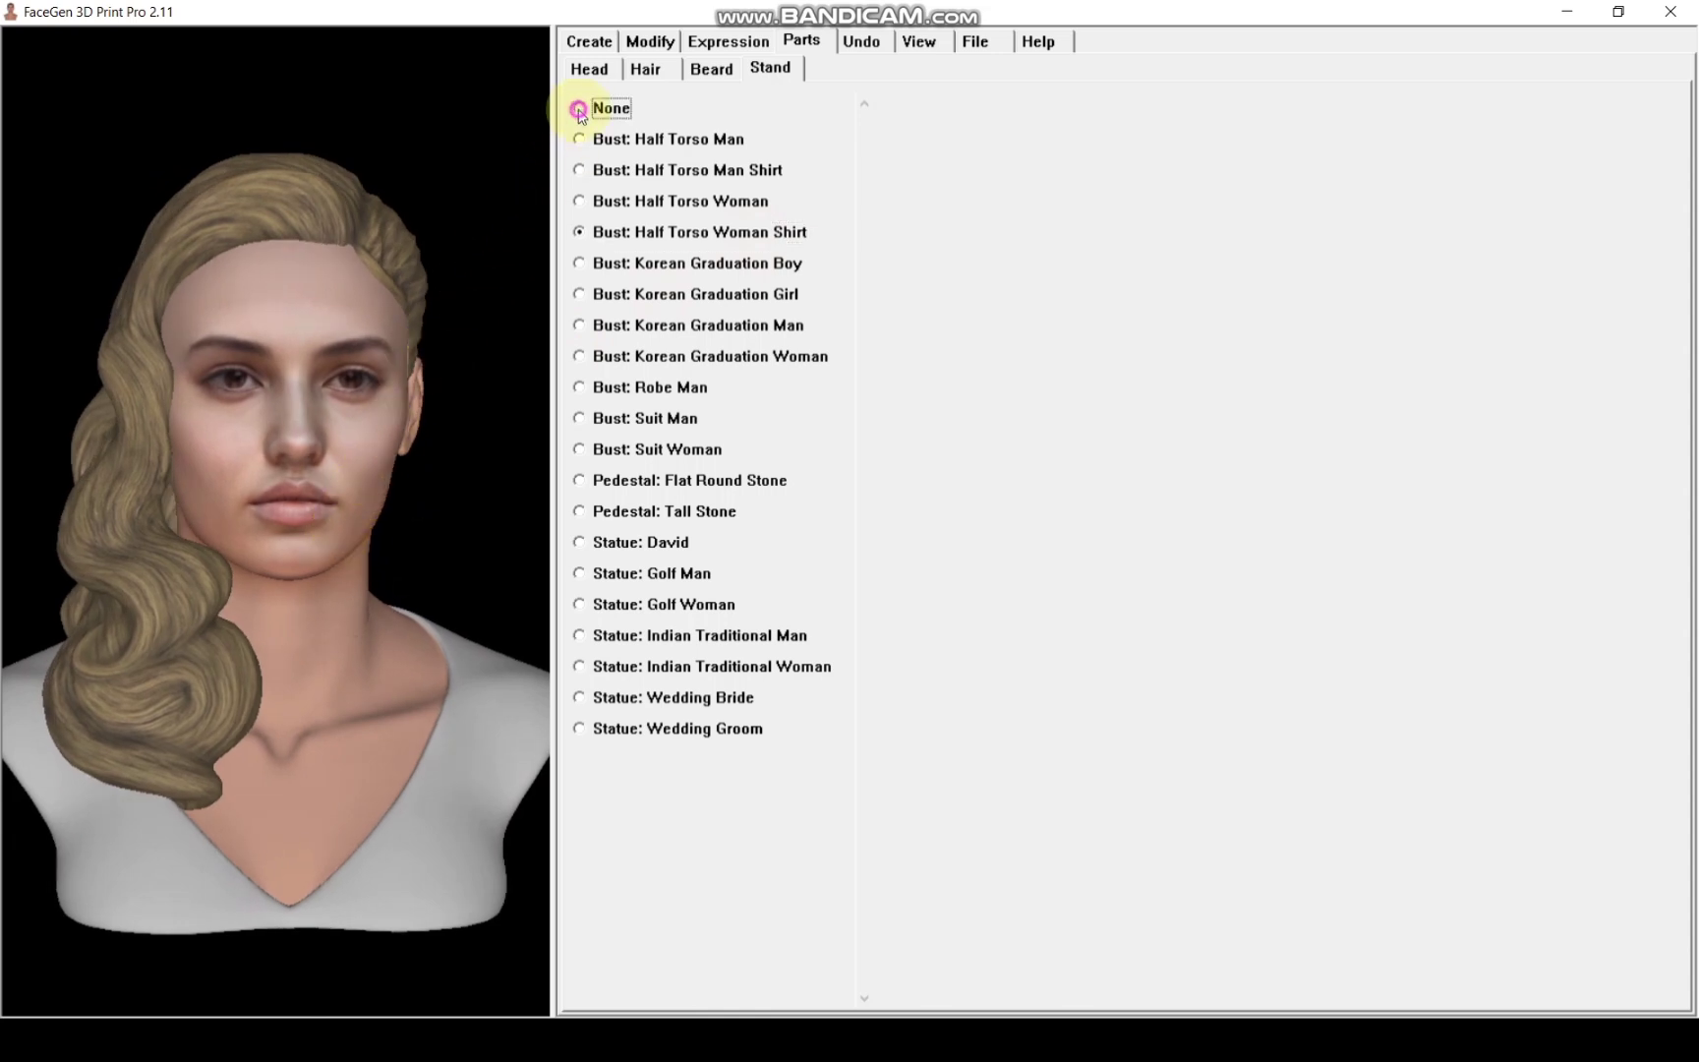
Step: Set the hair to None
click(645, 67)
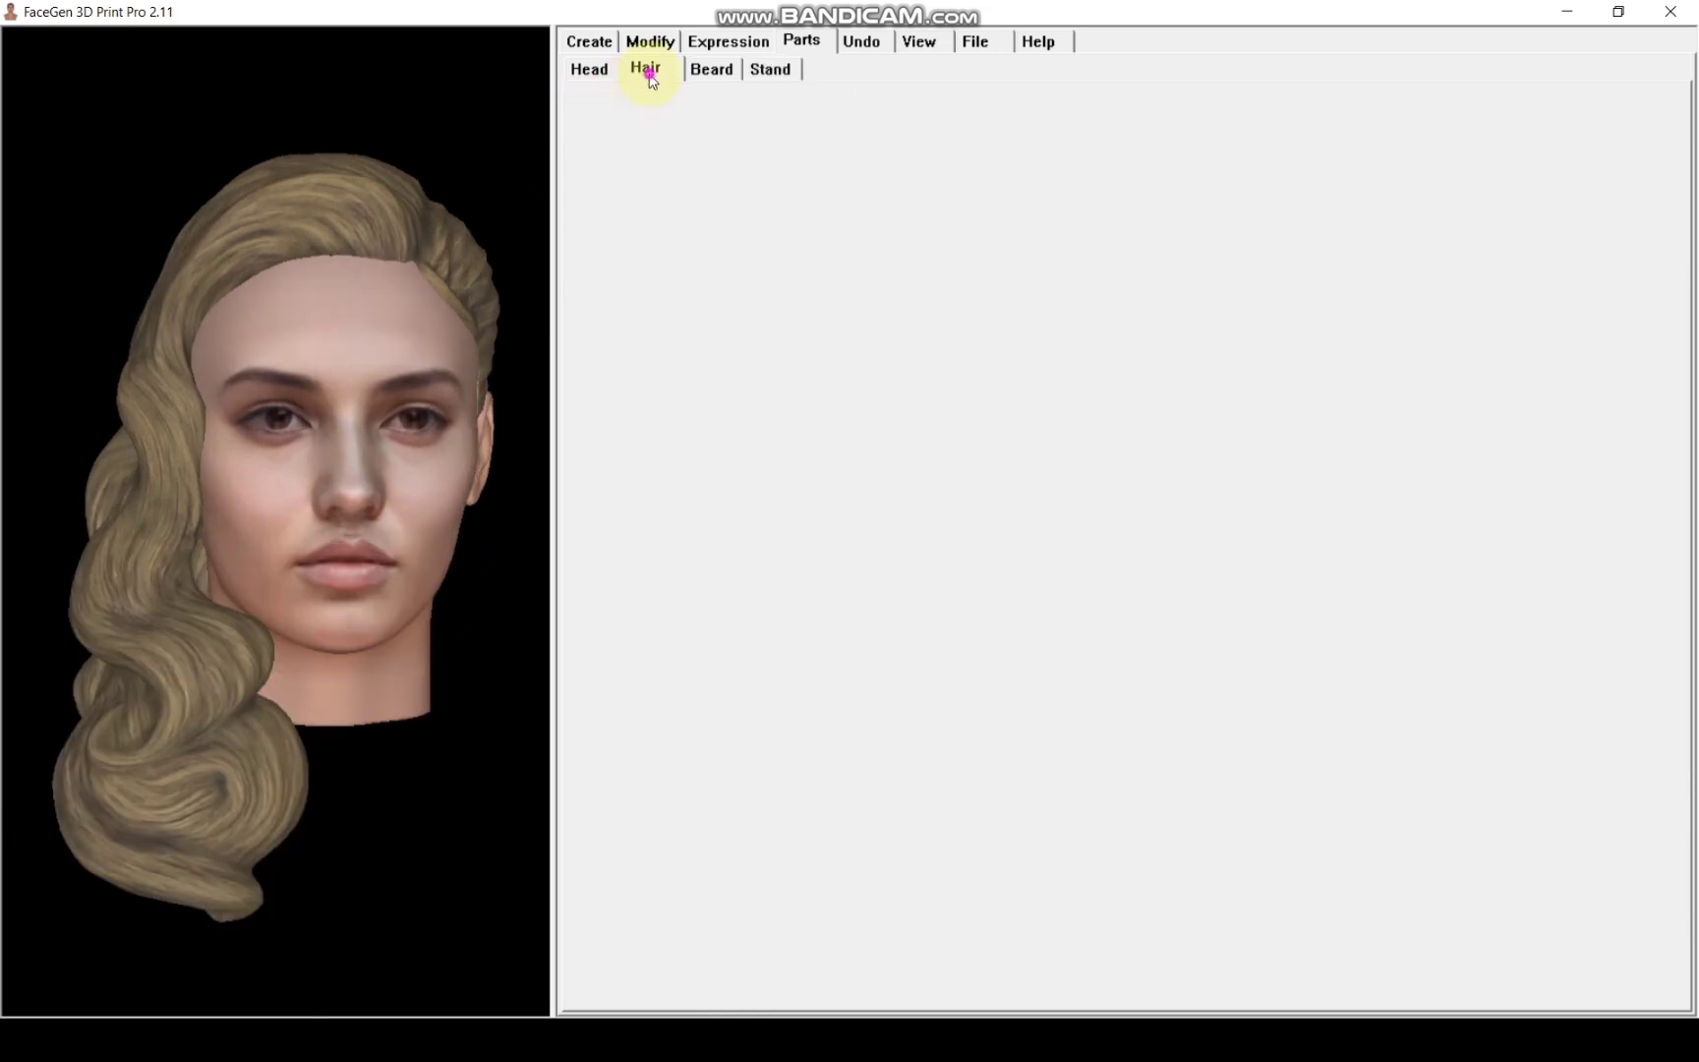
click(585, 112)
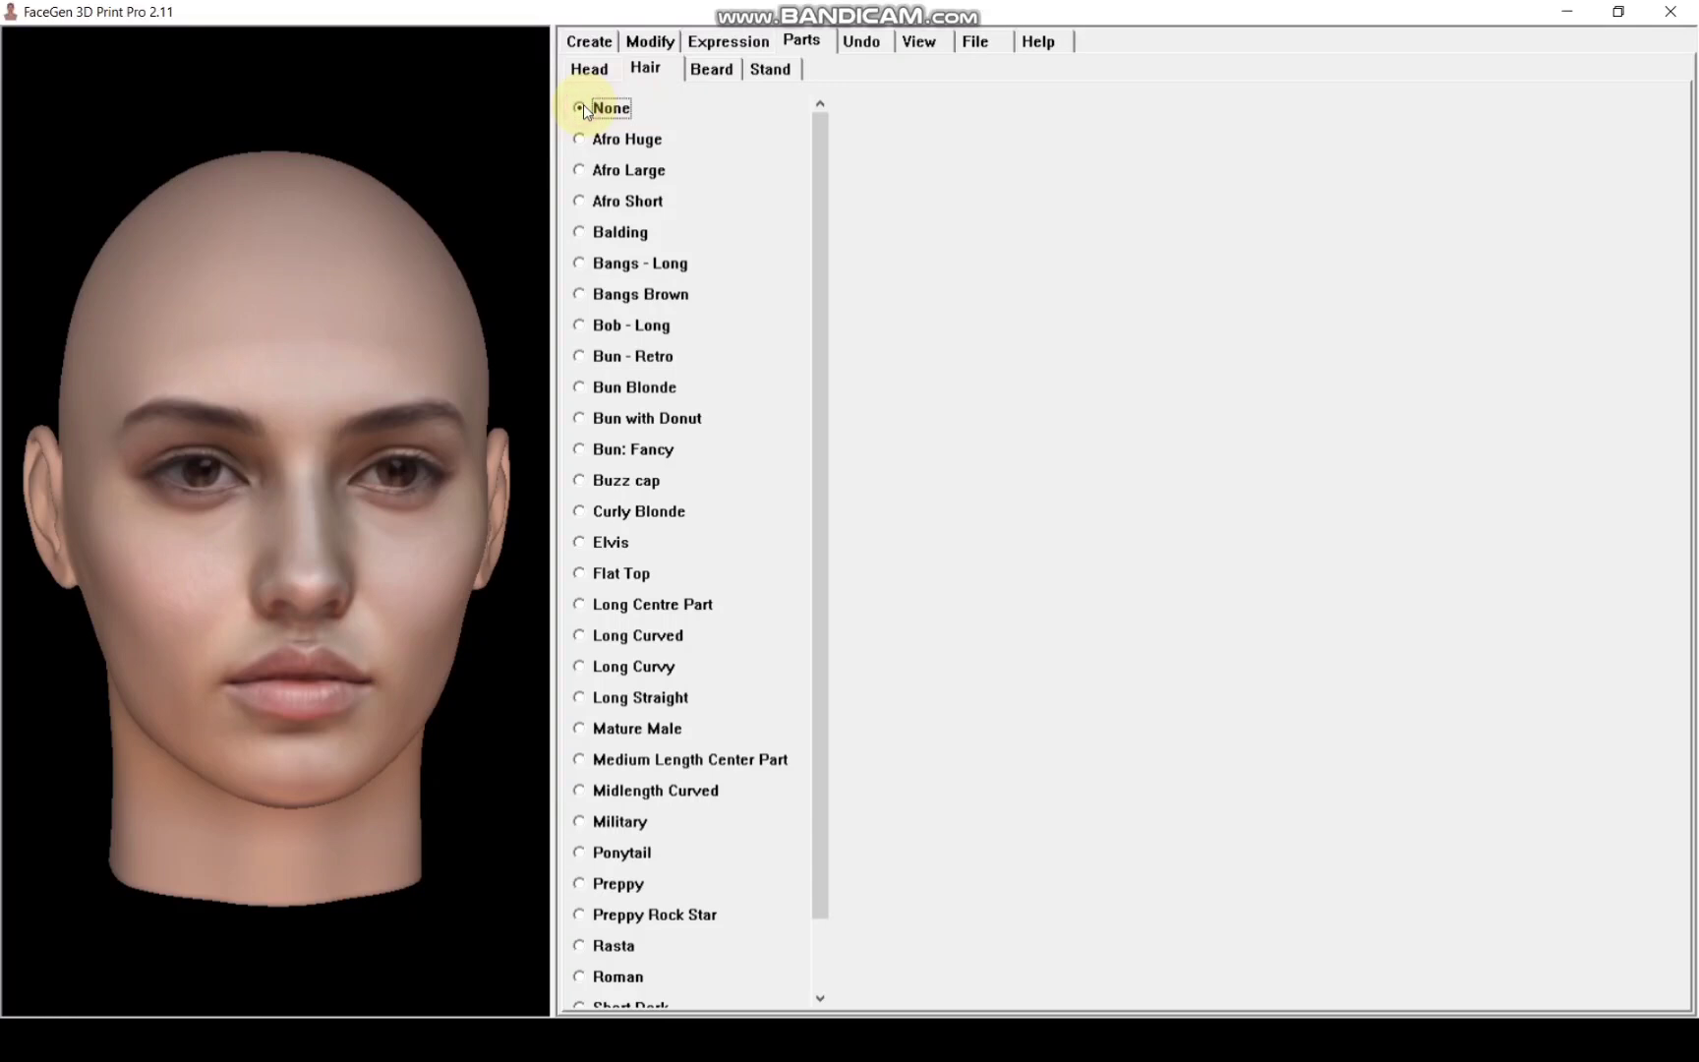
drag(448, 352, 428, 338)
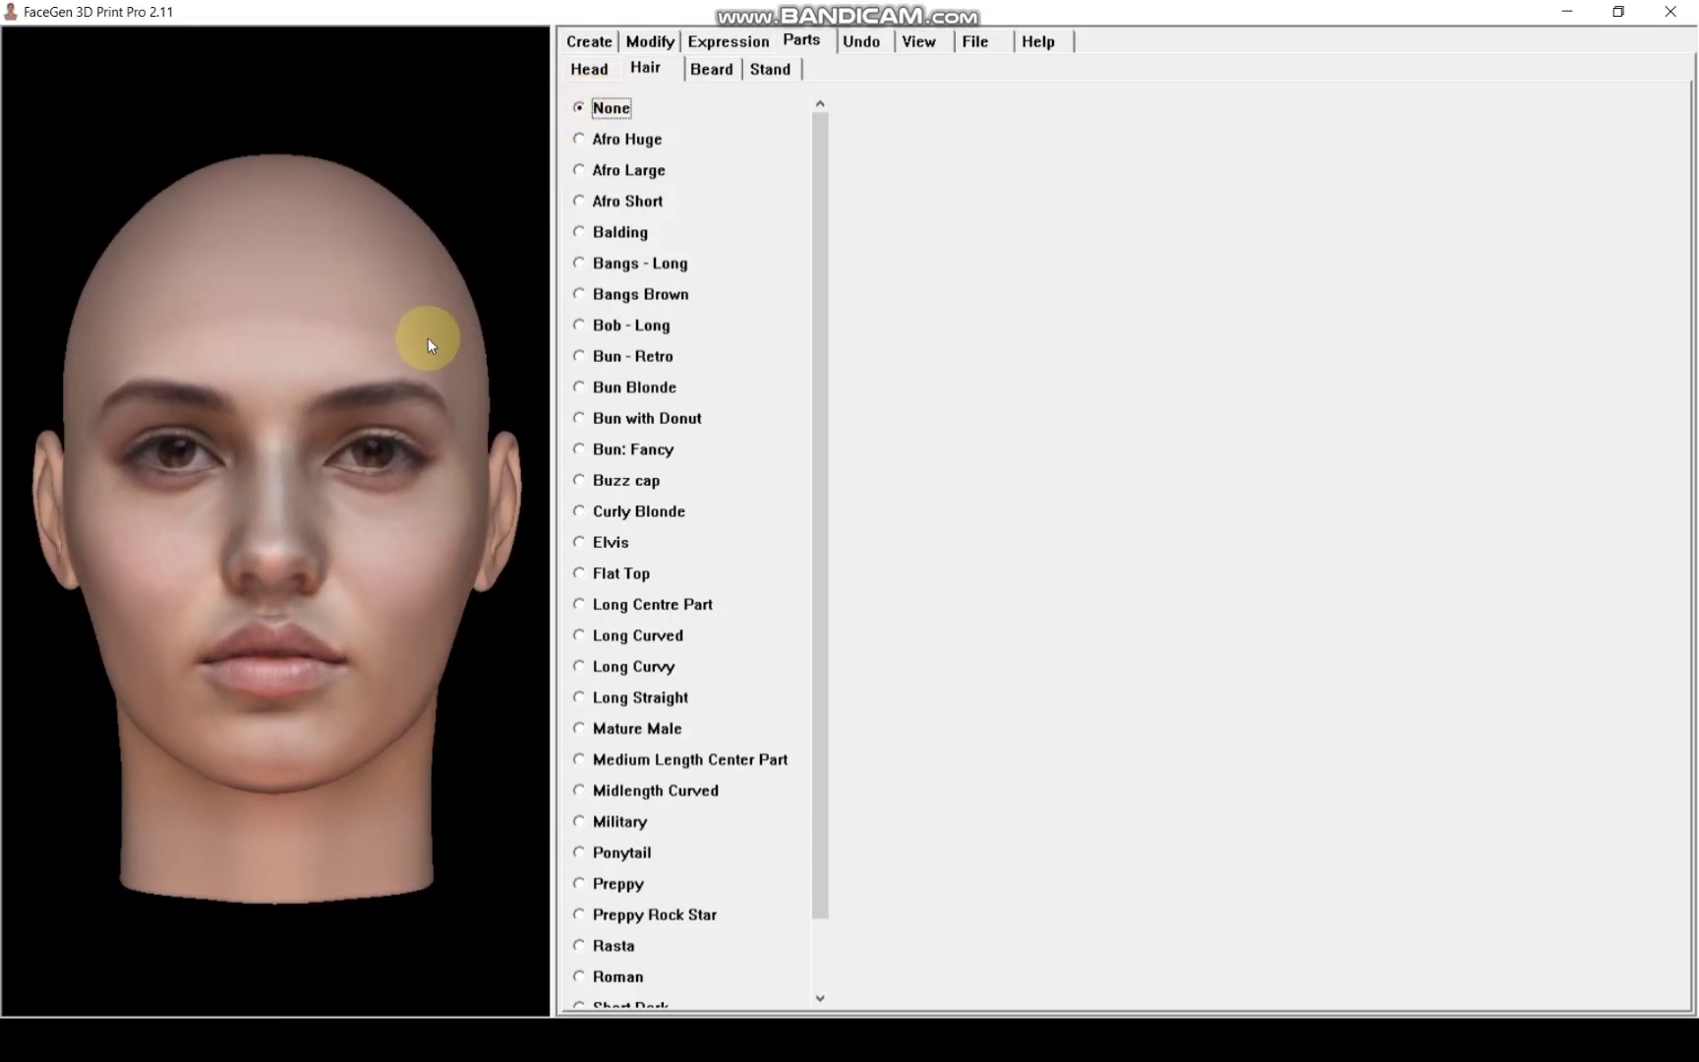
Step: Export the head from the 3D print export options as Wavefront OBJ 'beautiful face' on the Desktop
click(582, 46)
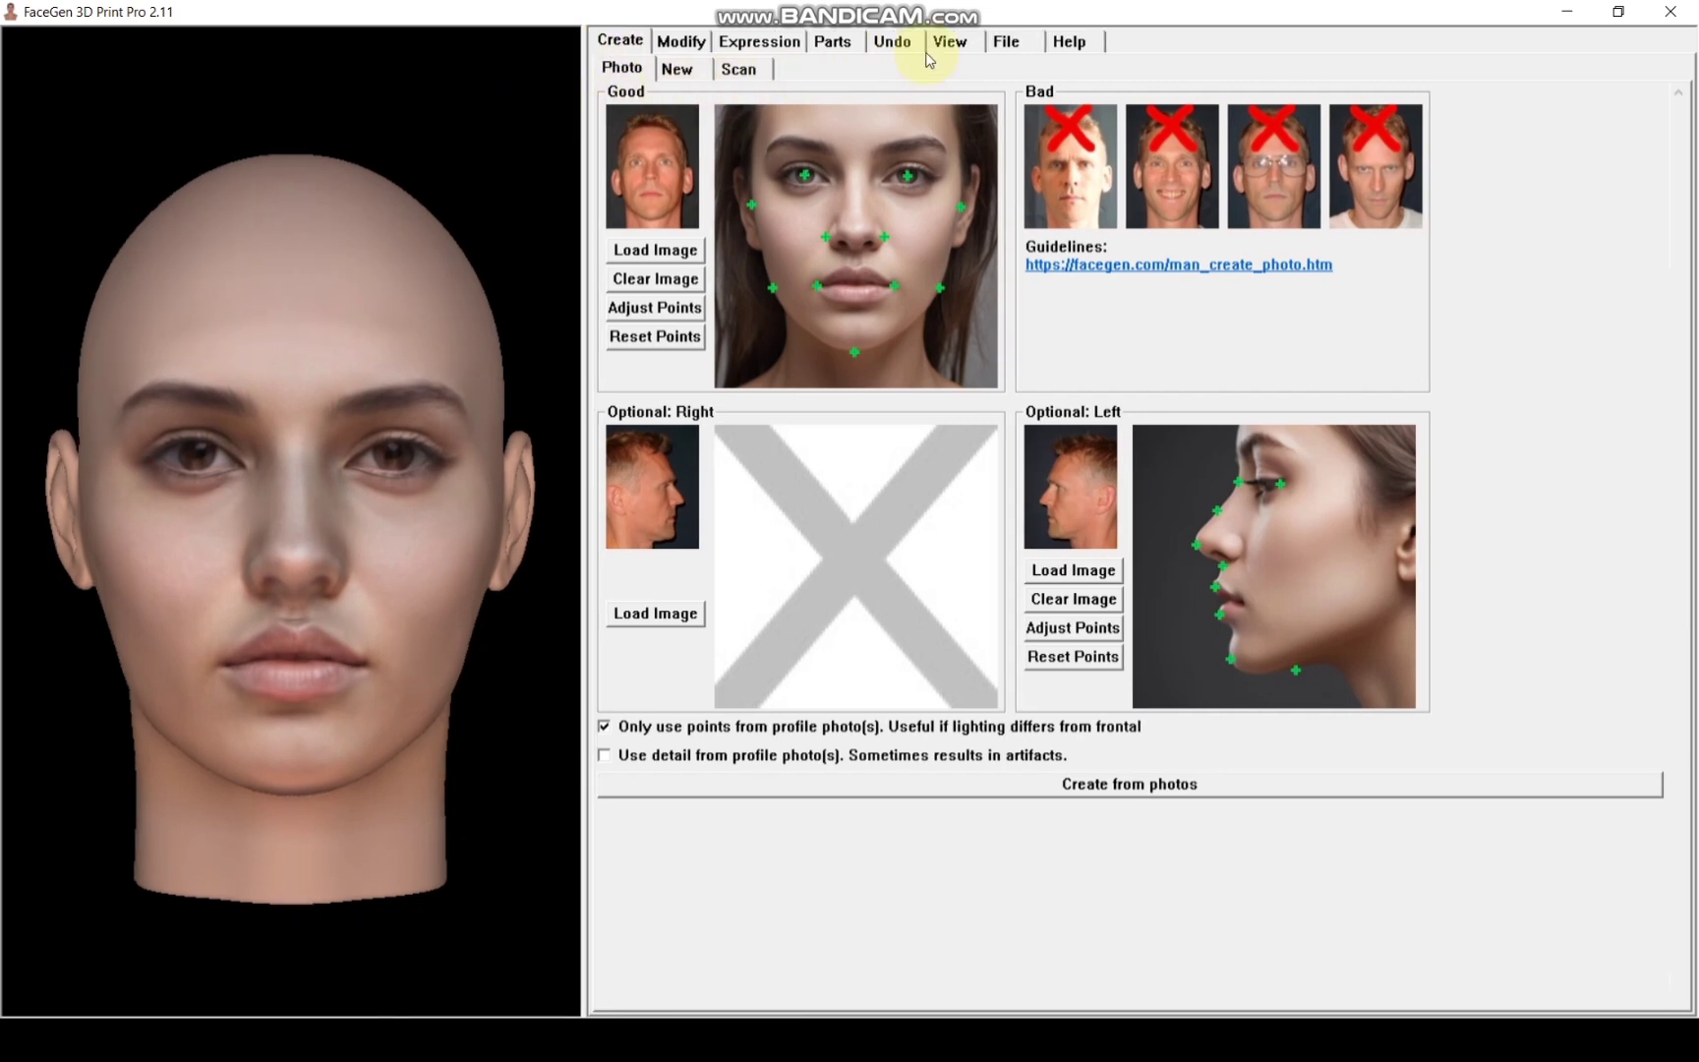
click(1018, 49)
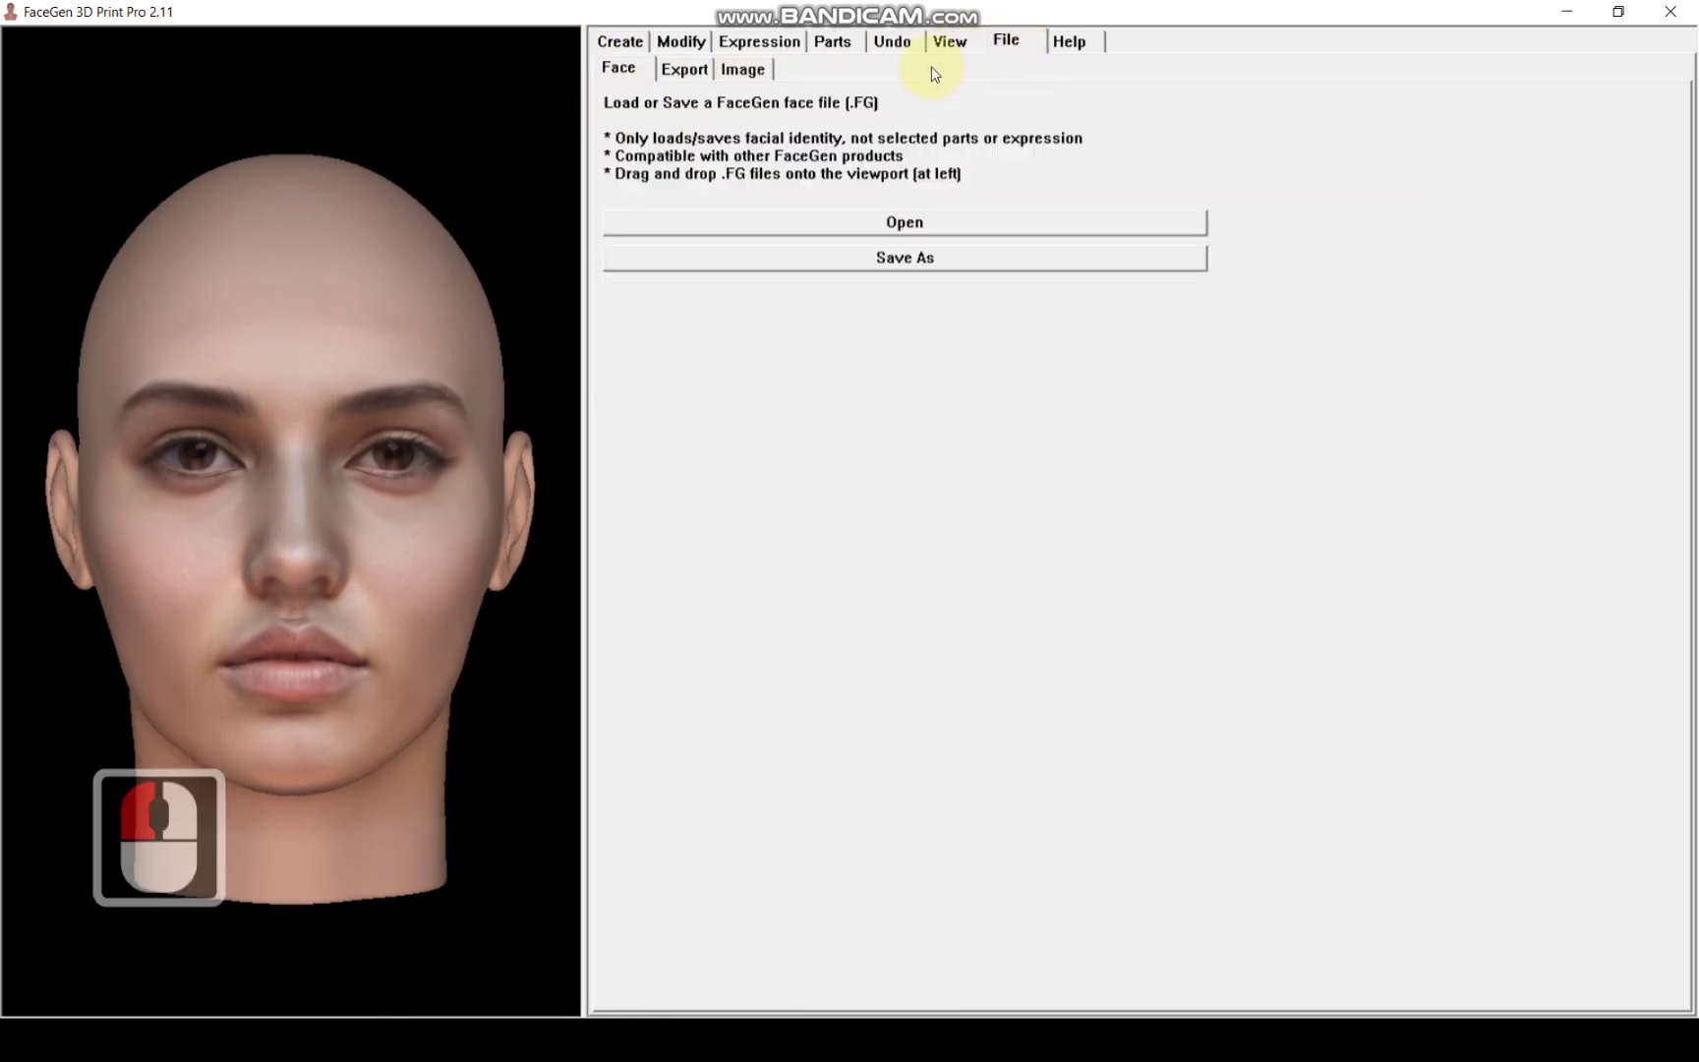
click(678, 75)
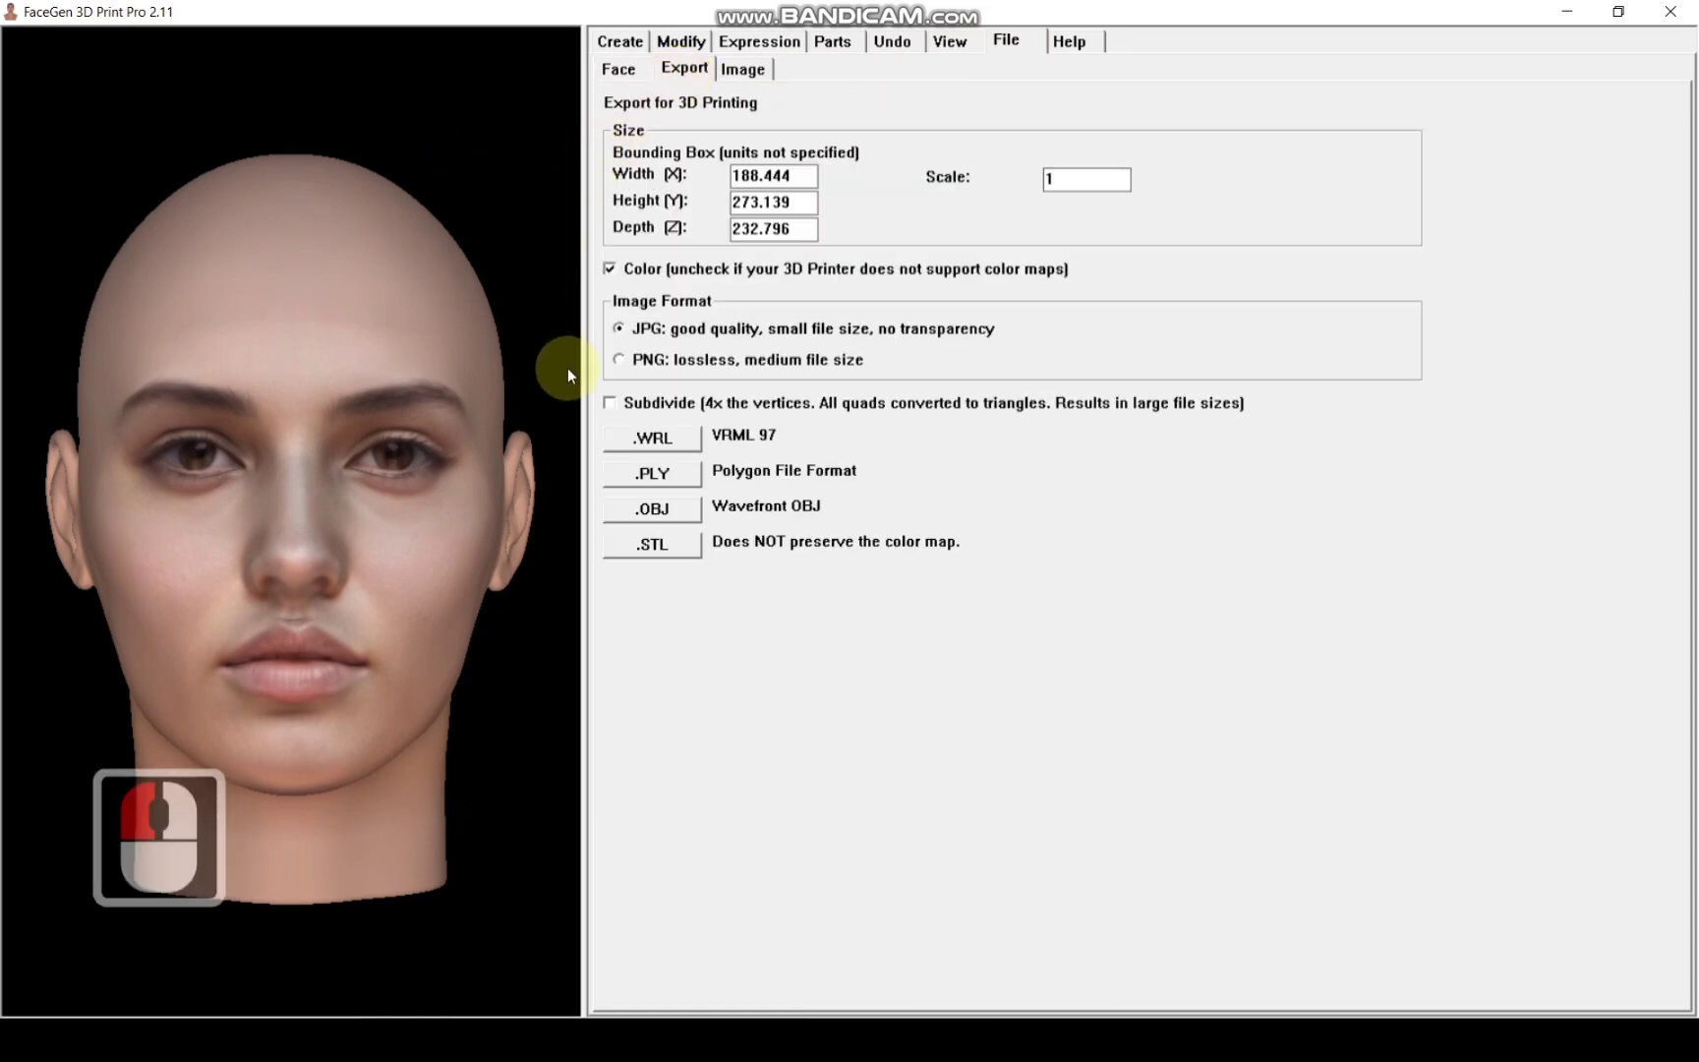
click(653, 510)
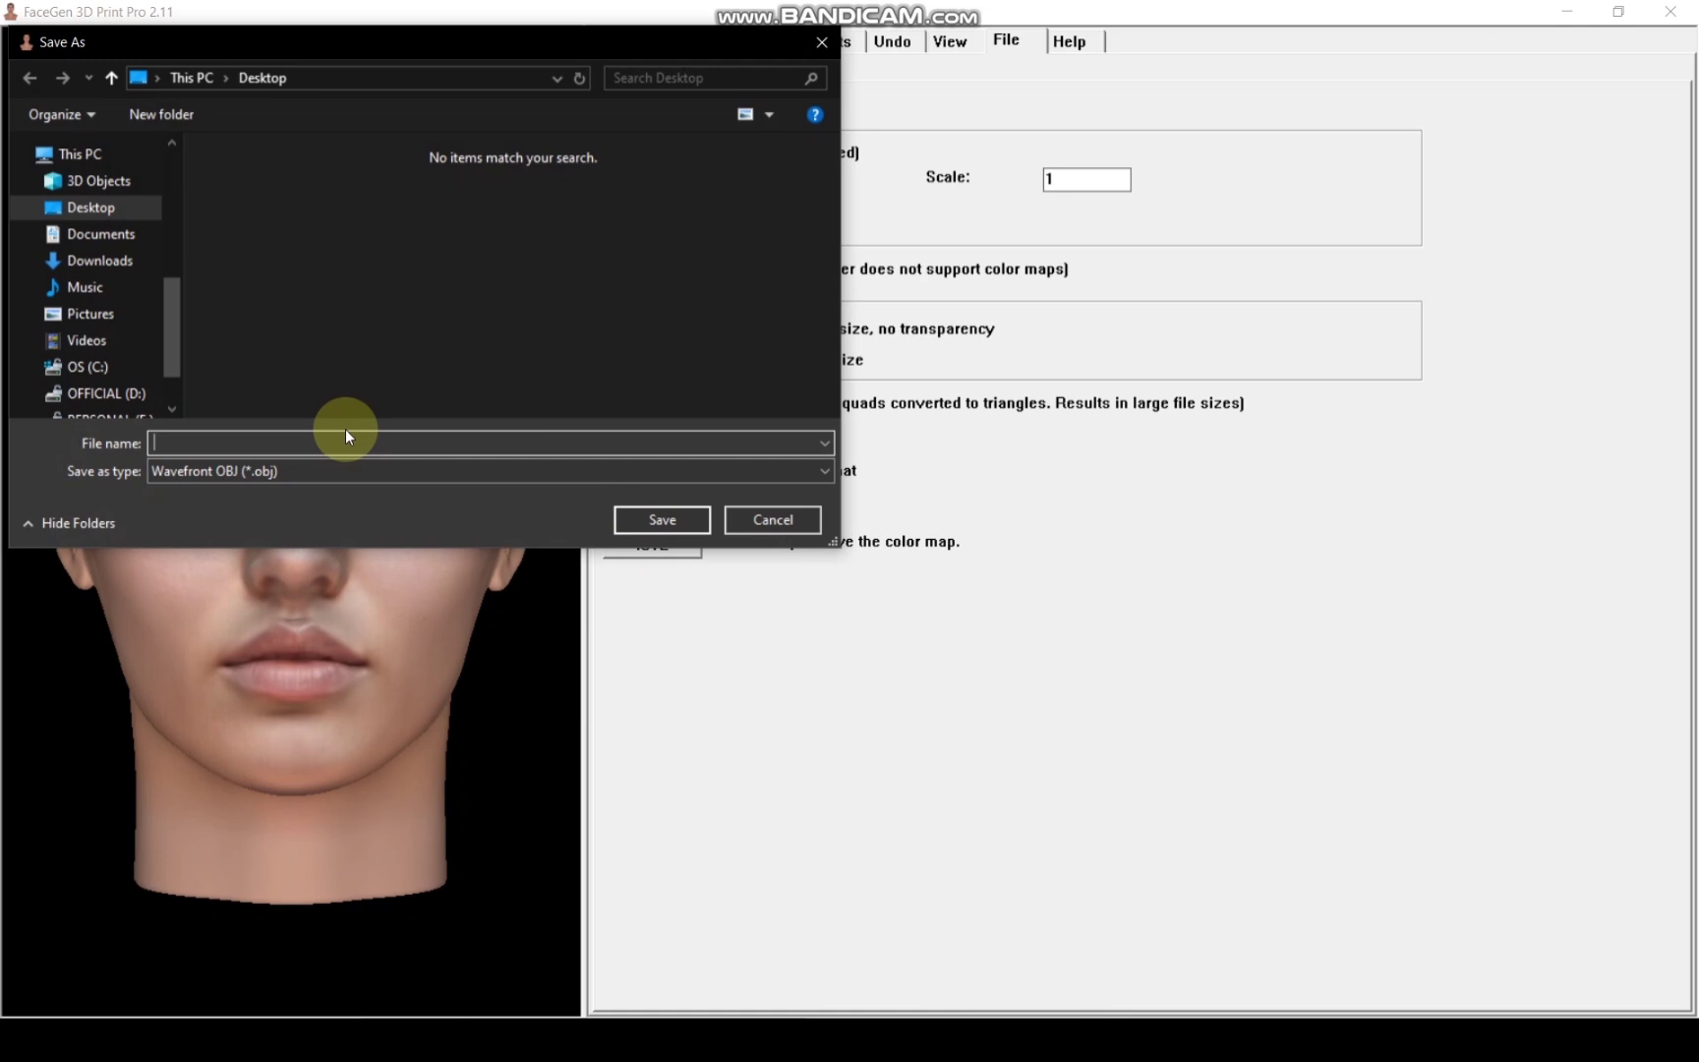
text(beautiful)
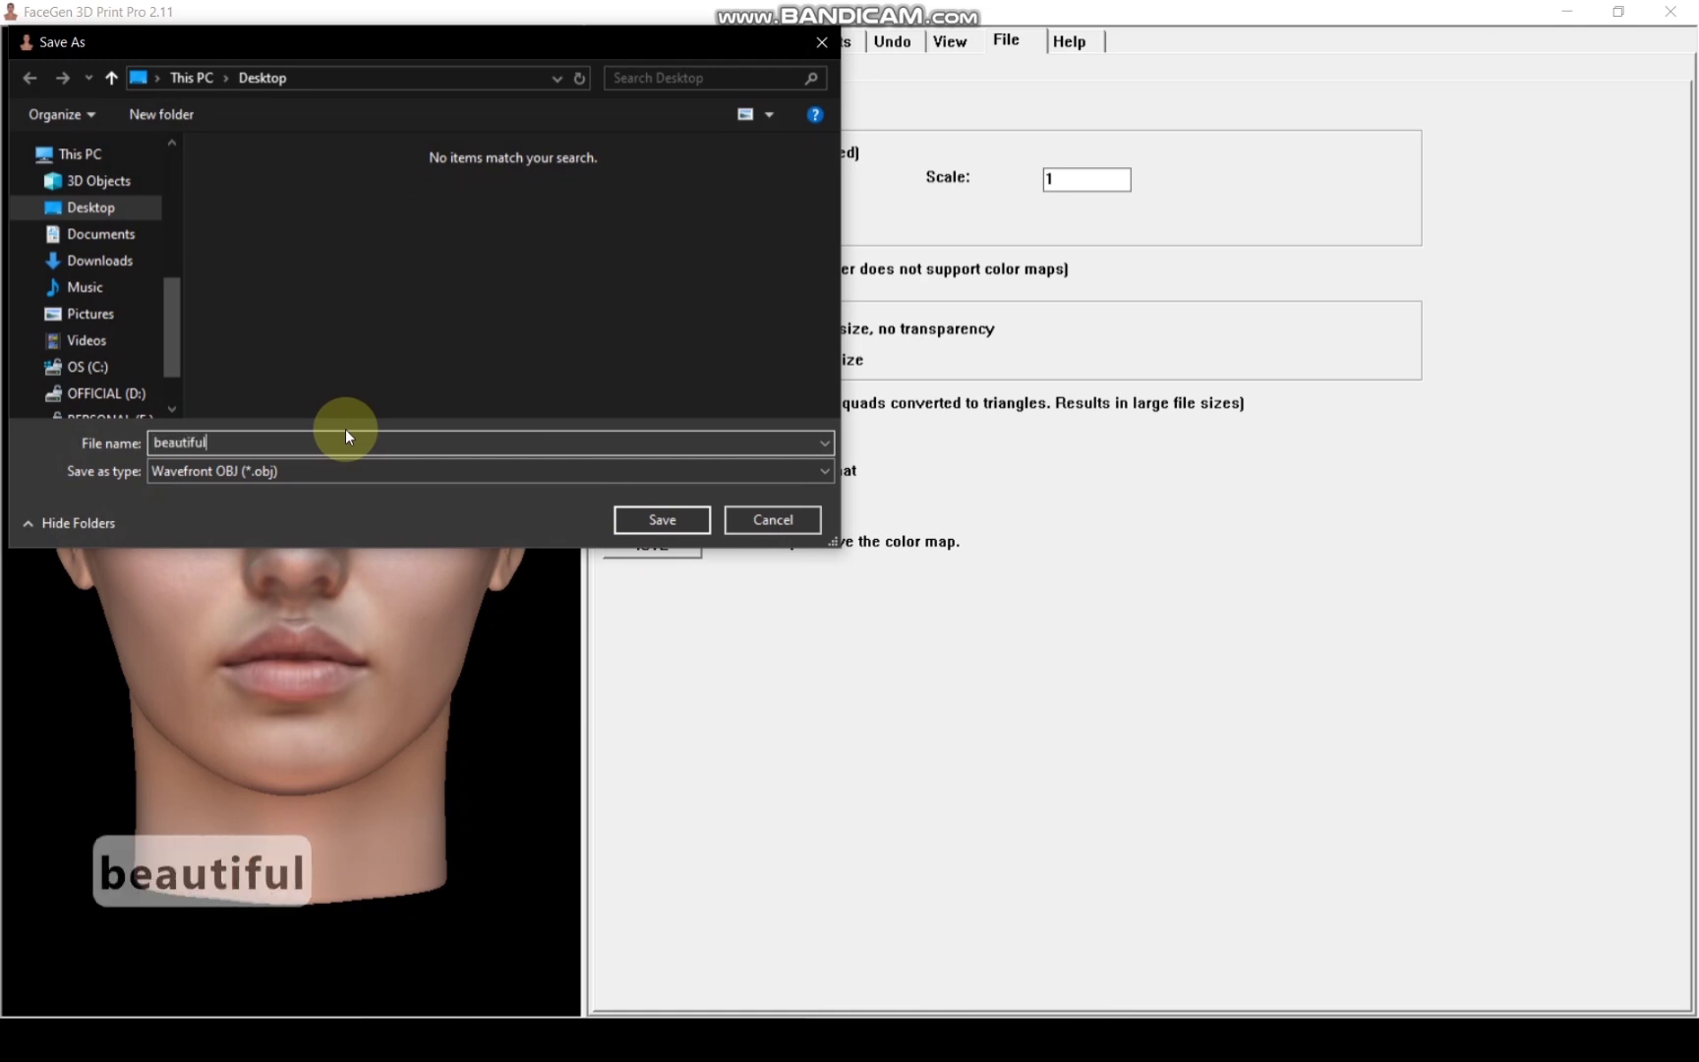
text( face)
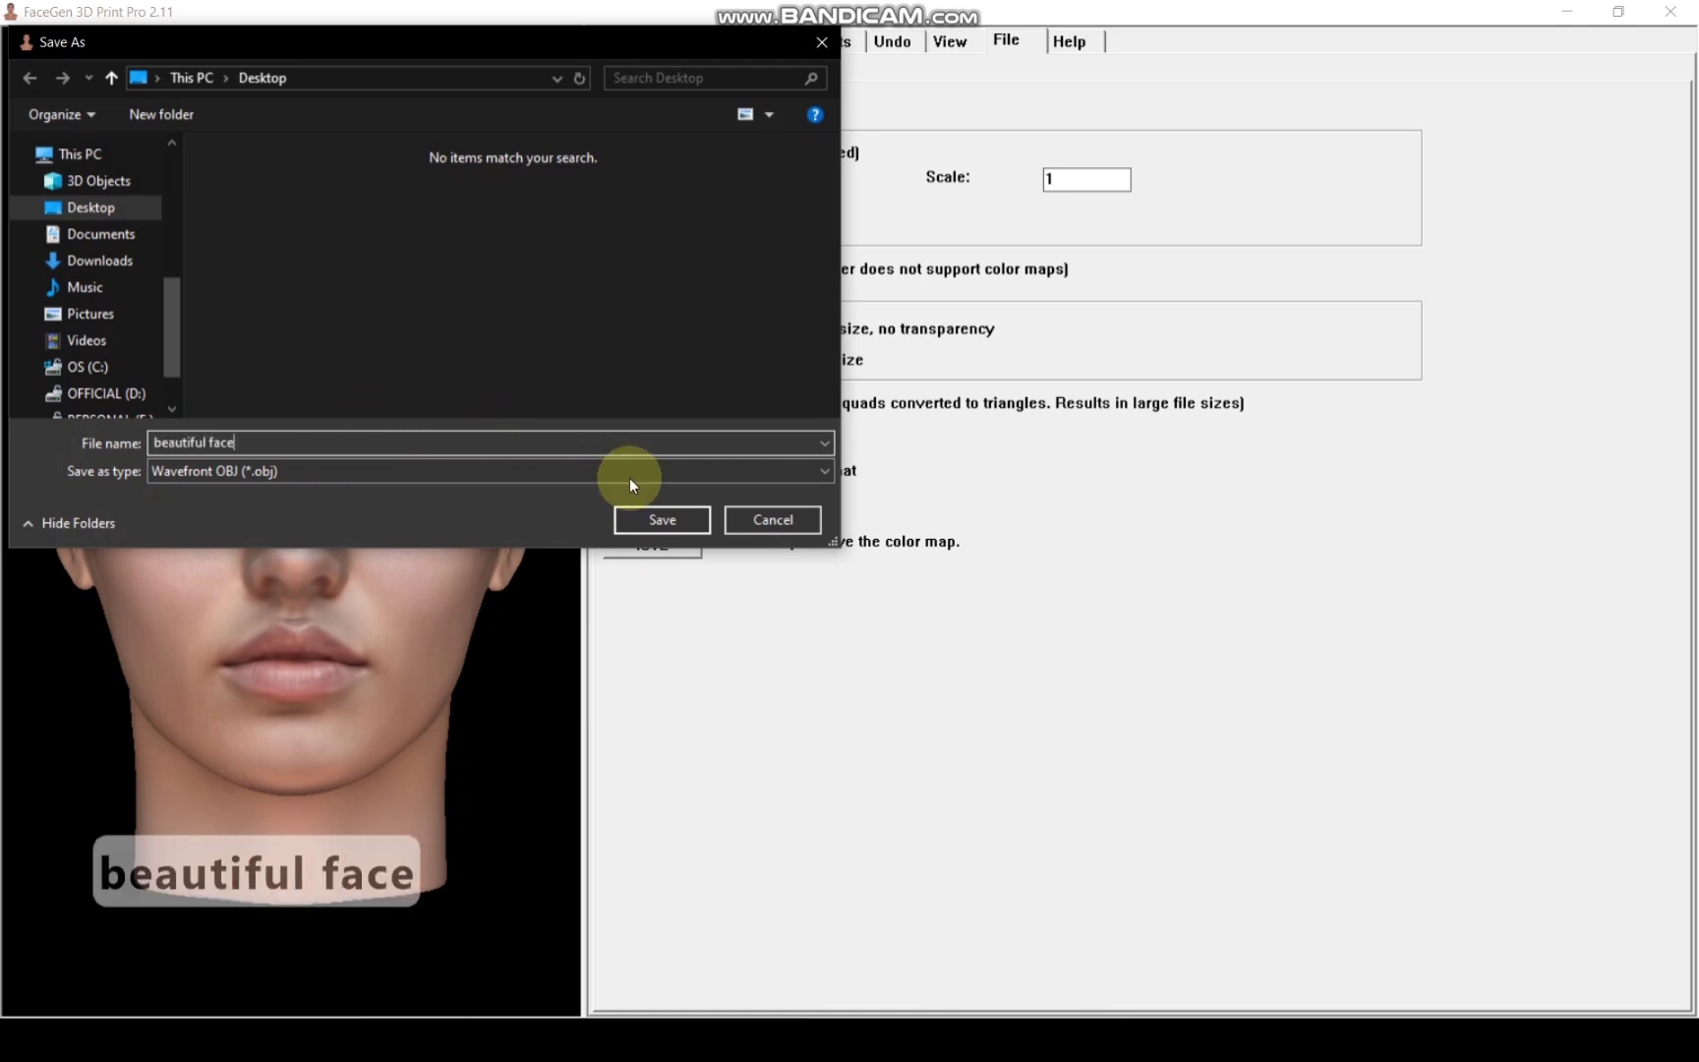
click(667, 523)
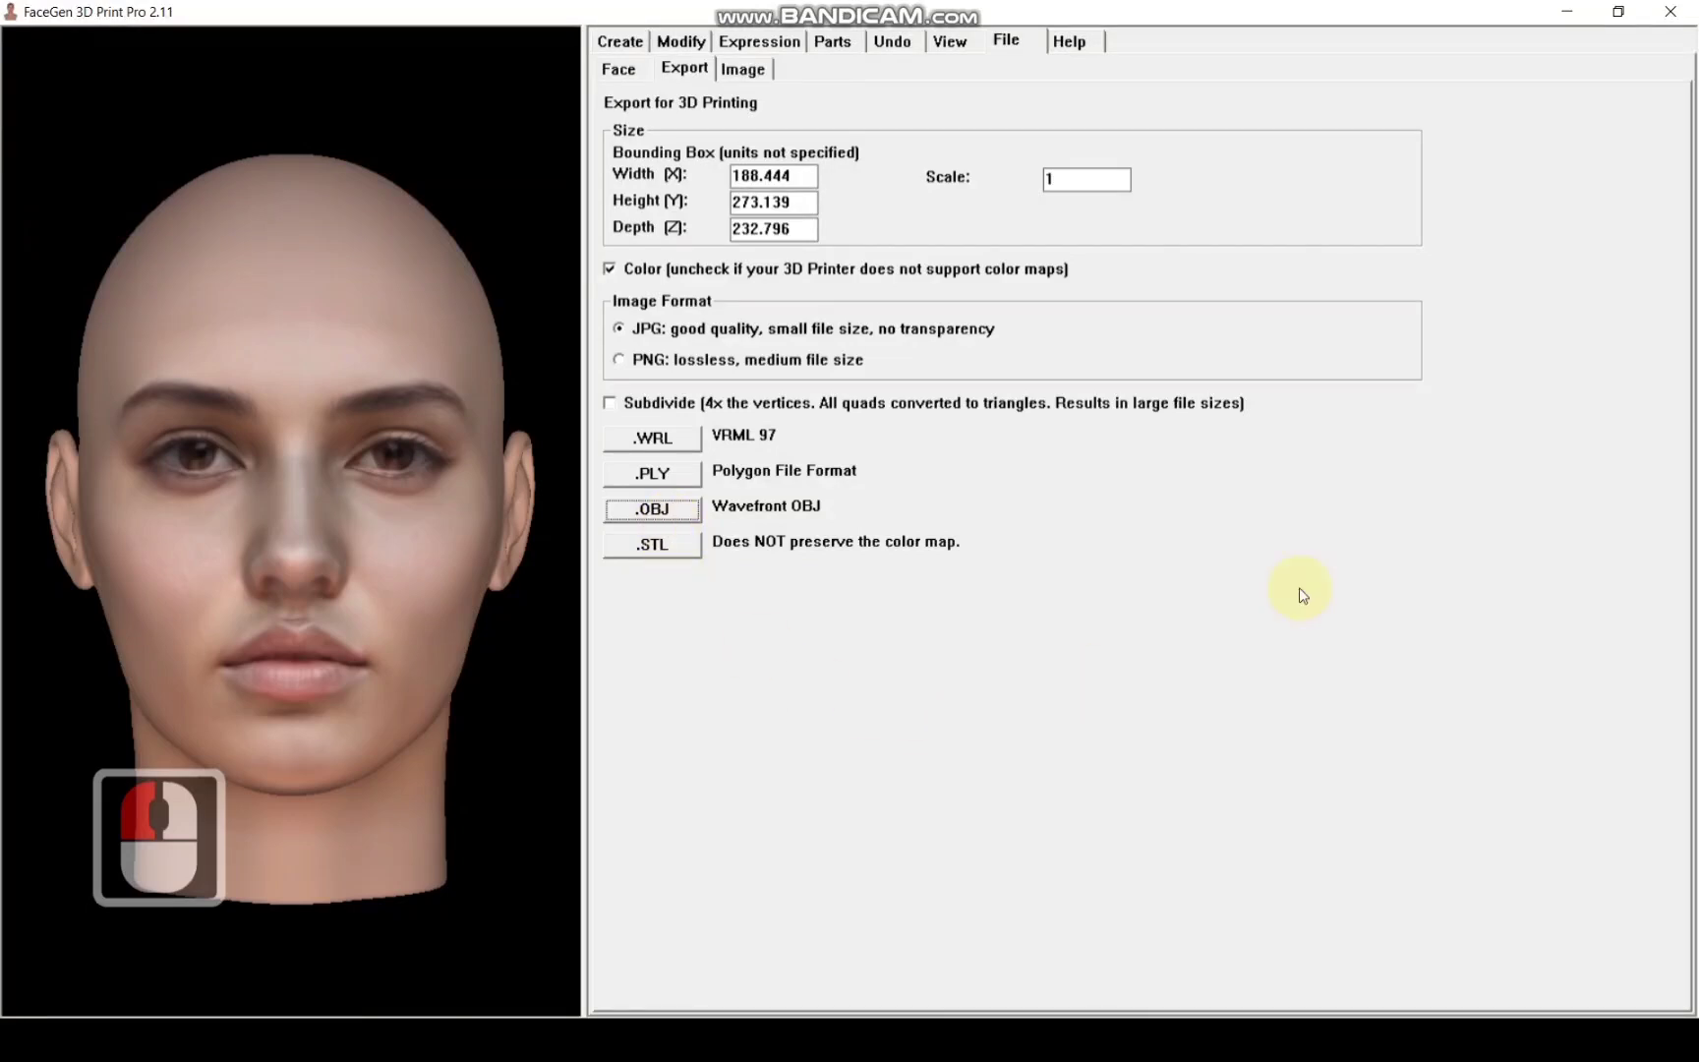
Step: Minimize FaceGen, drag beautiful face.obj to the desktop centre, and launch Blender
click(1568, 13)
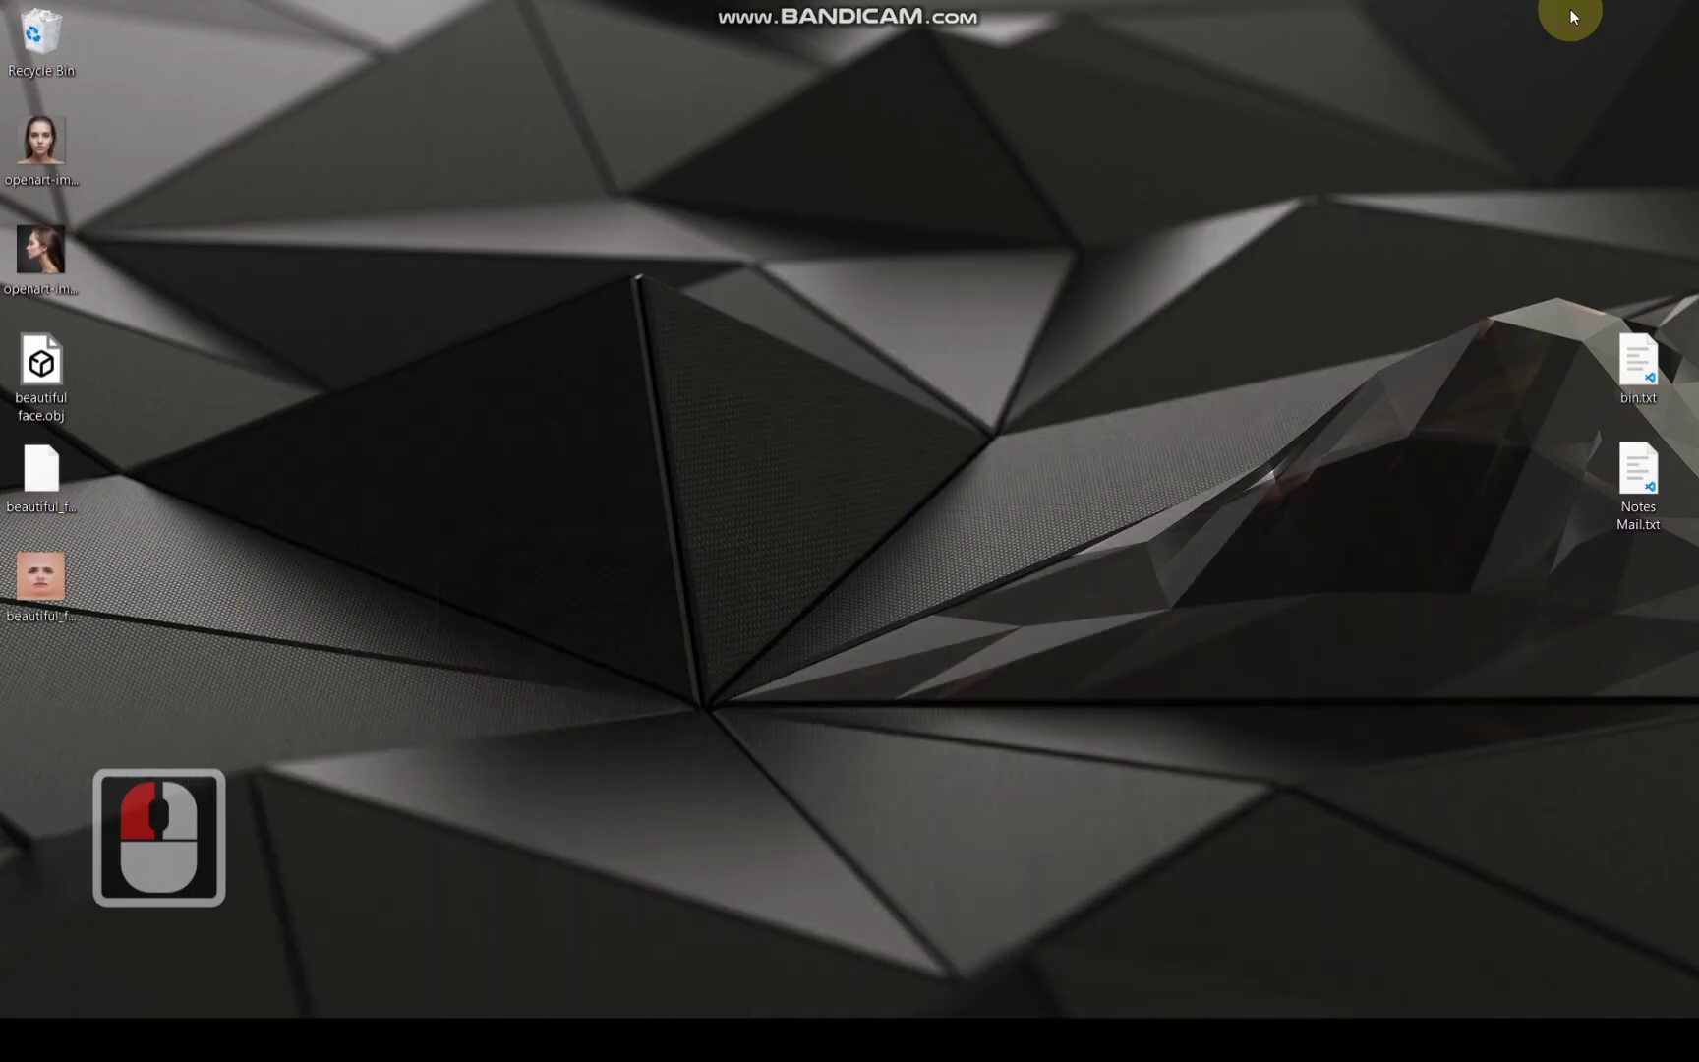
drag(49, 386, 662, 388)
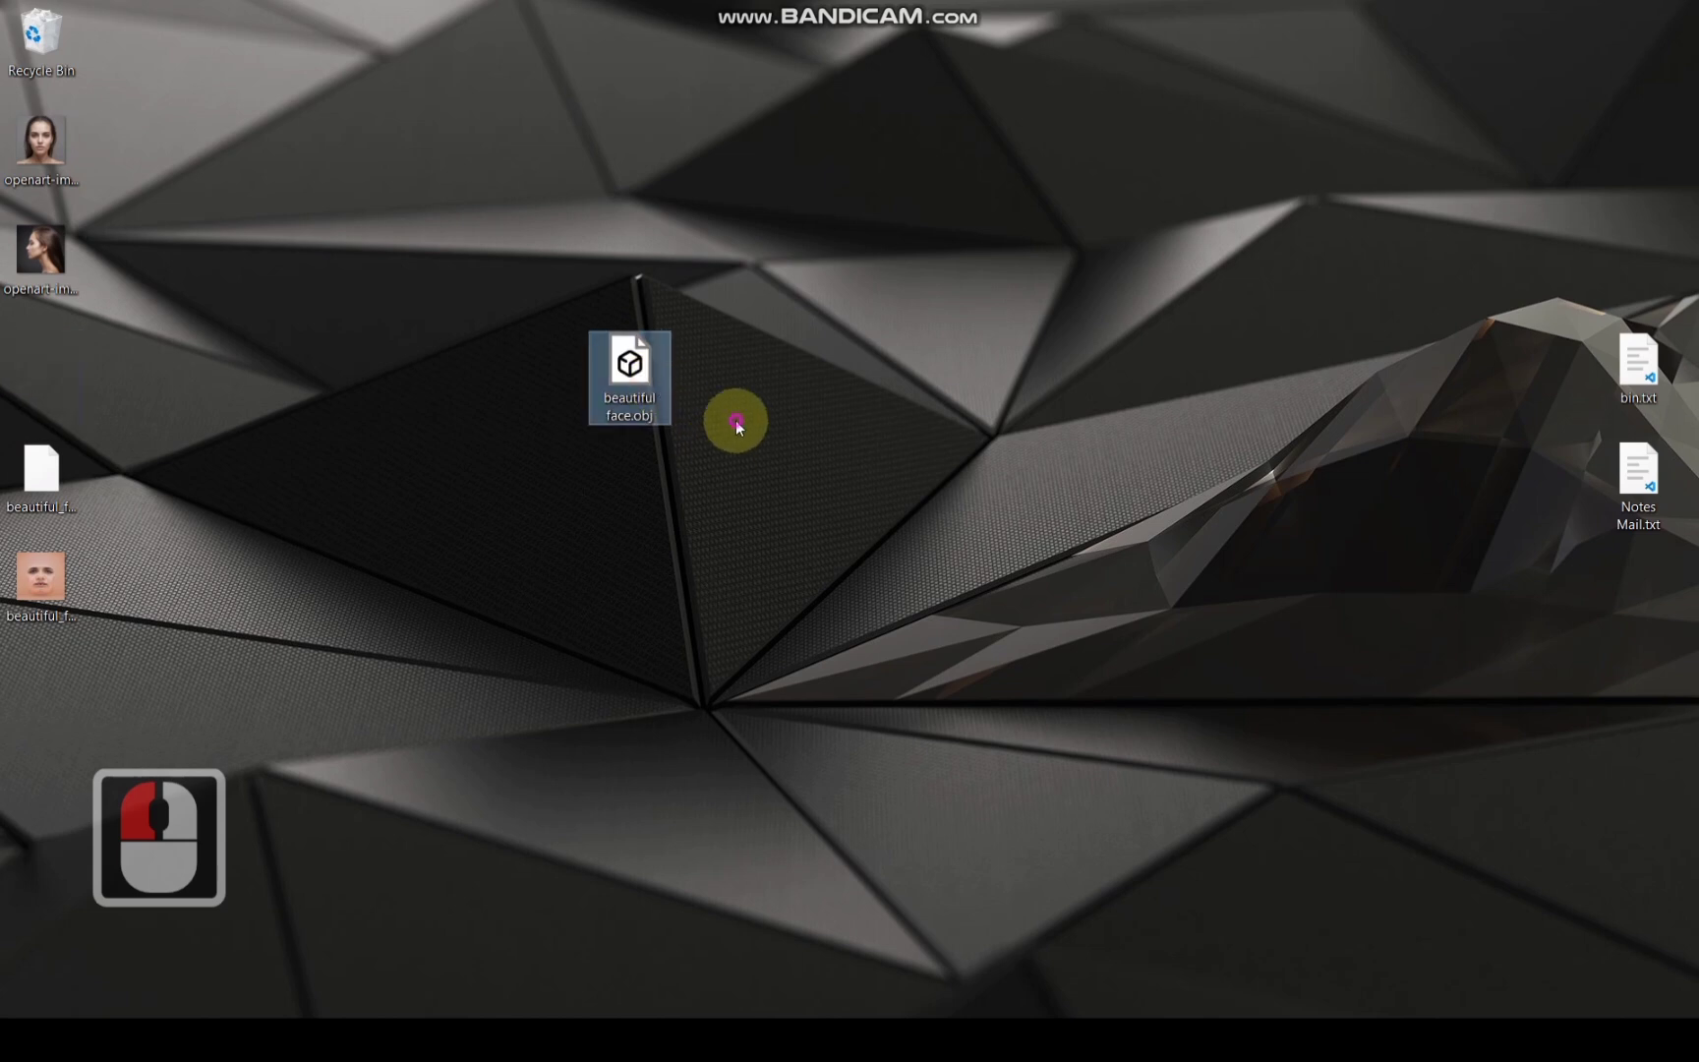
double_click(737, 425)
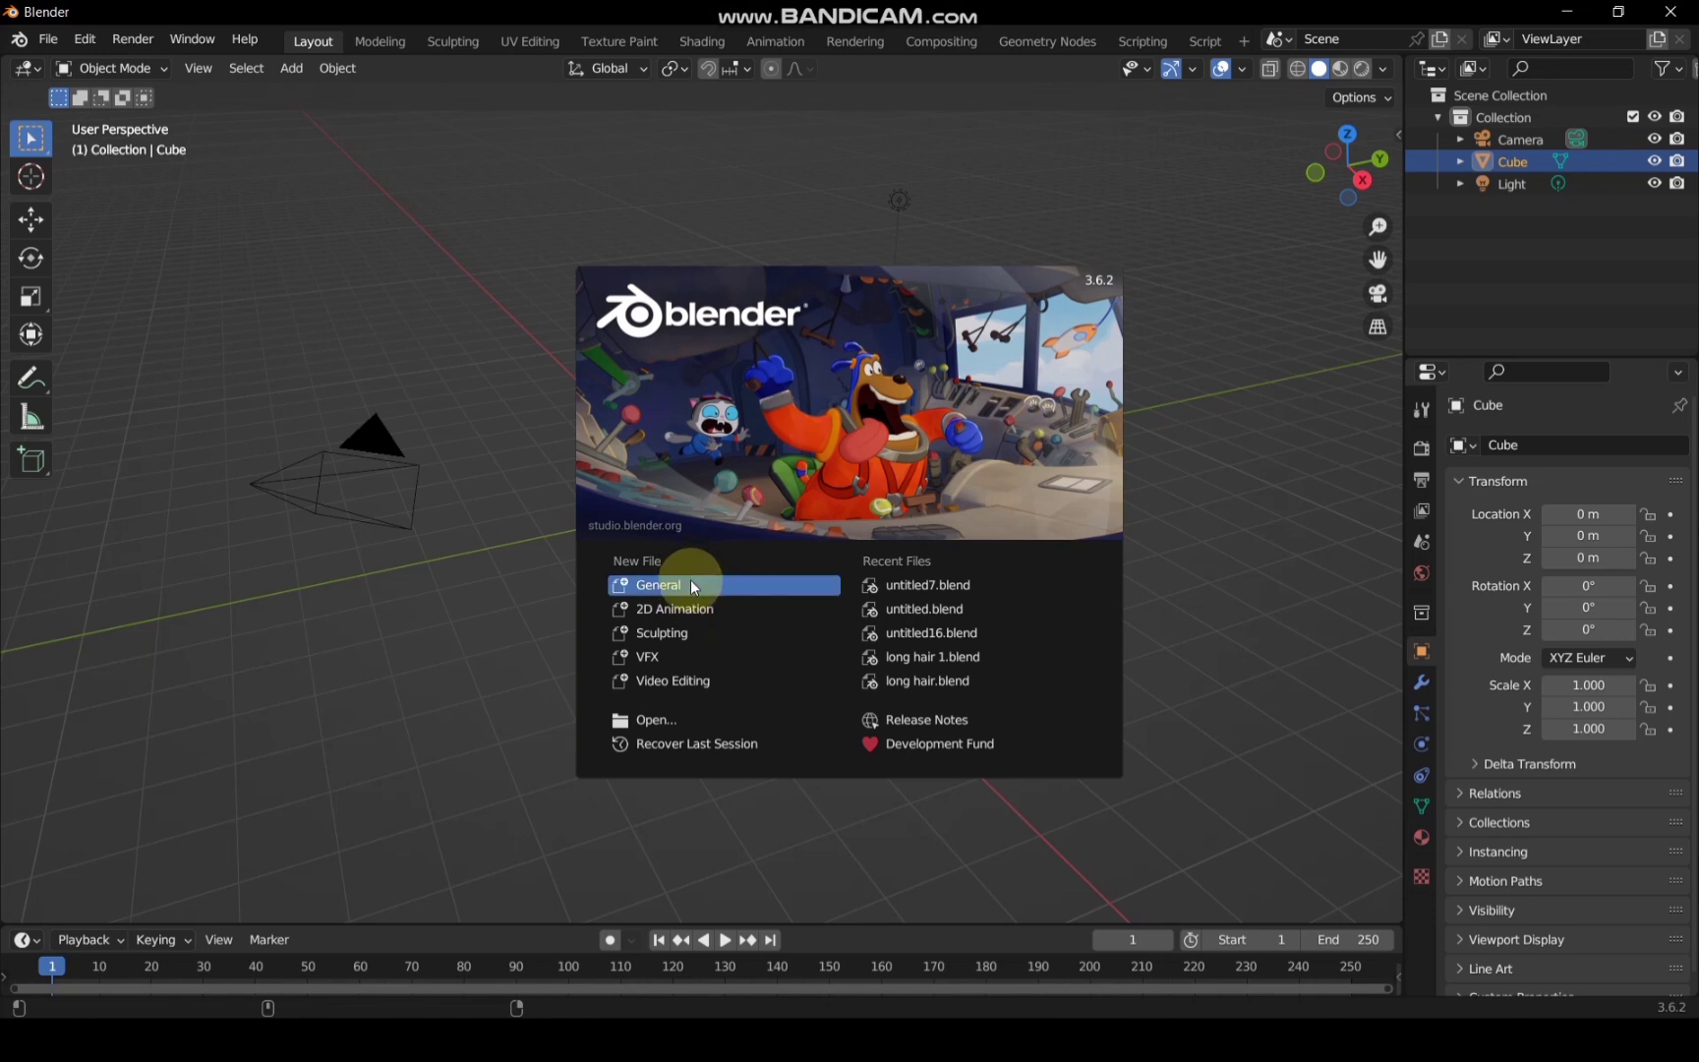
Step: Start a General scene and delete the default cube, camera and light
click(693, 584)
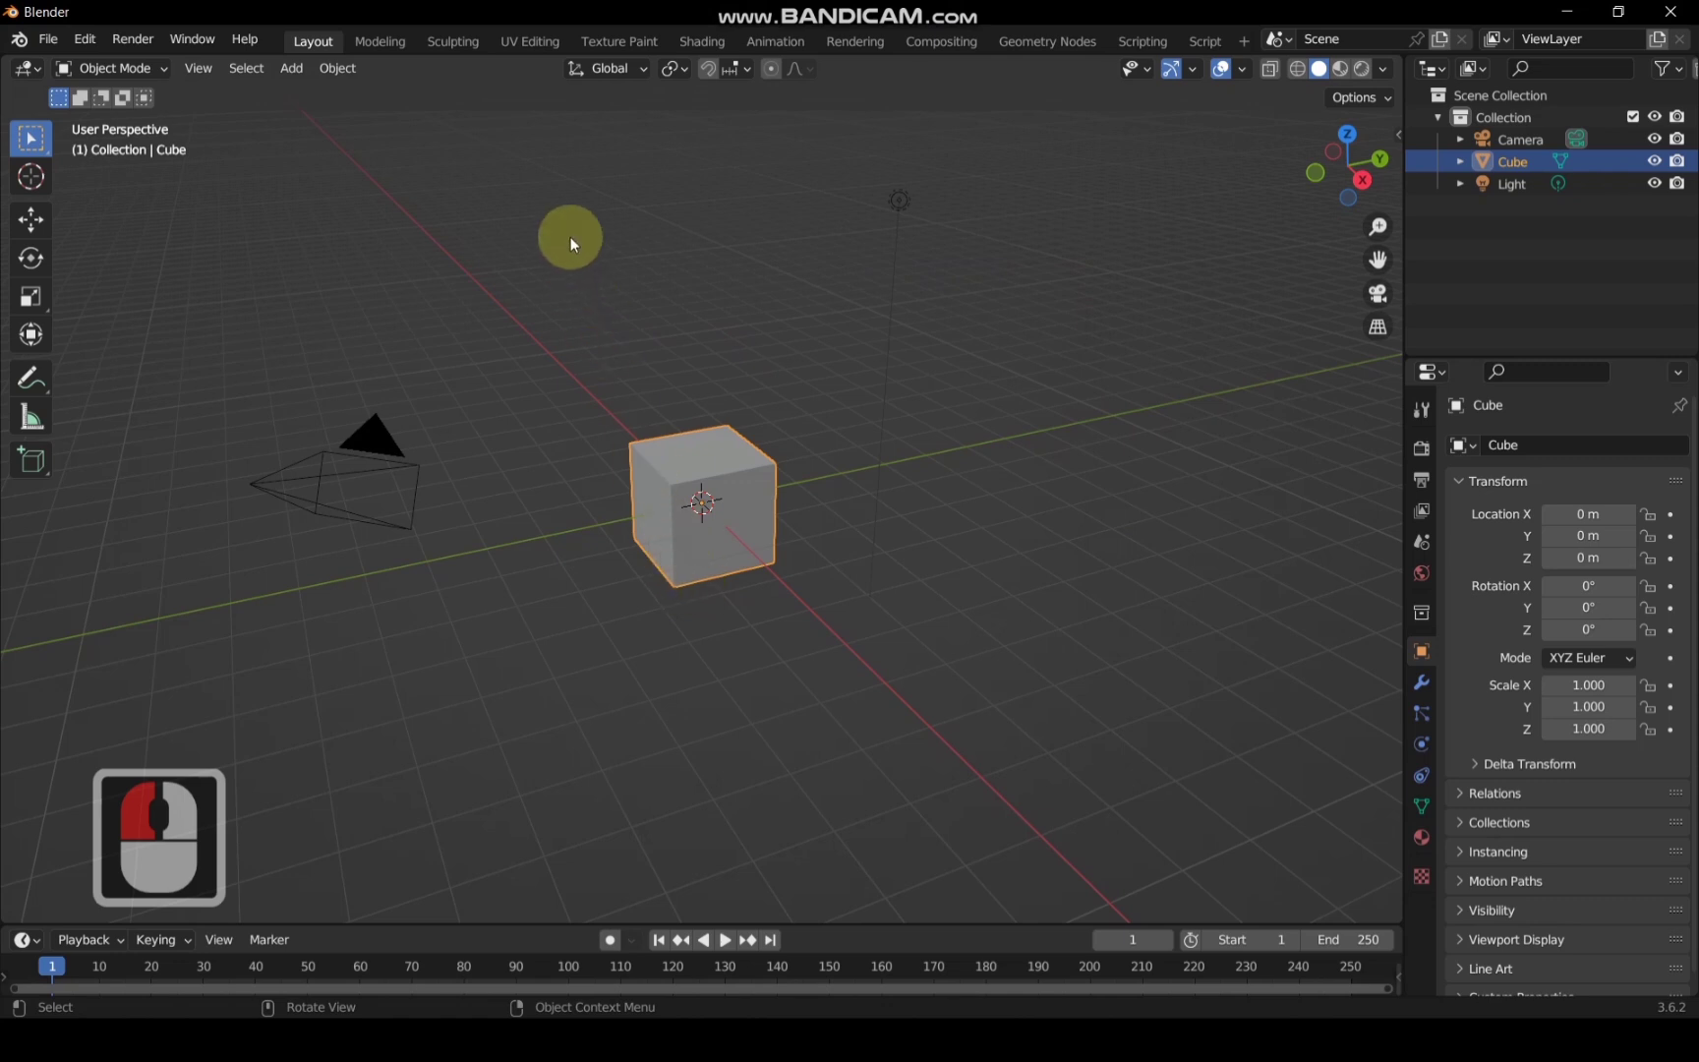
key(a)
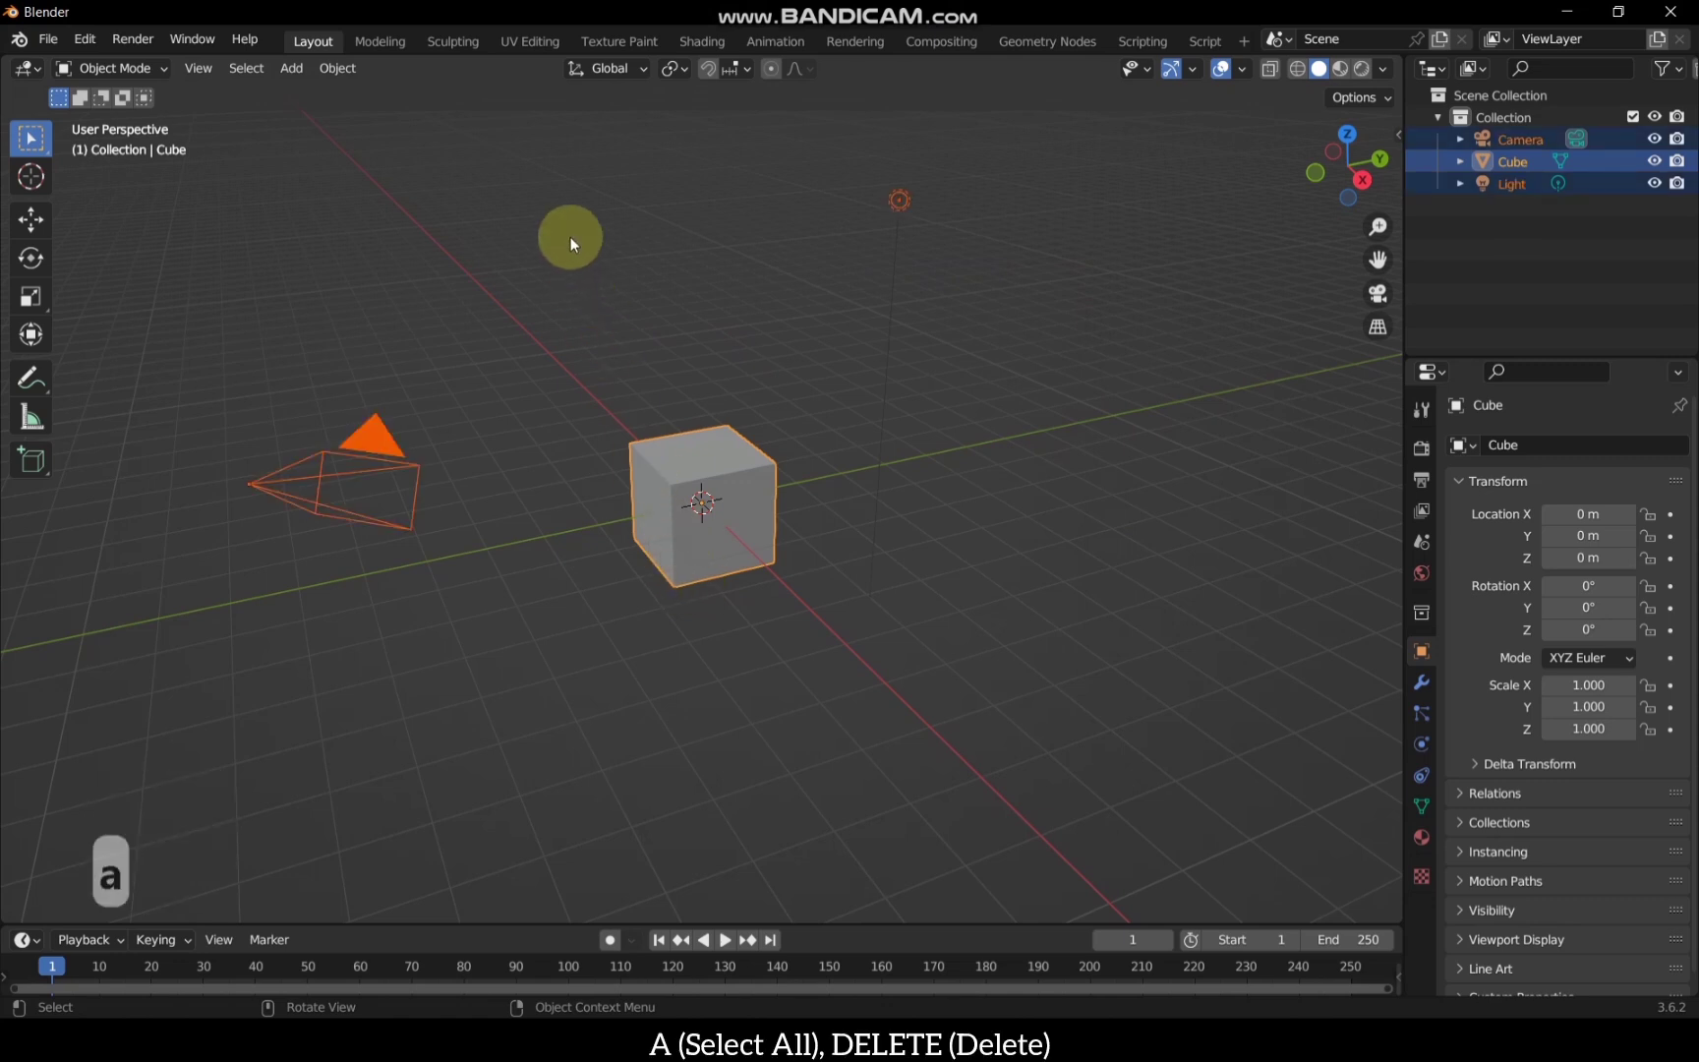
key(Delete)
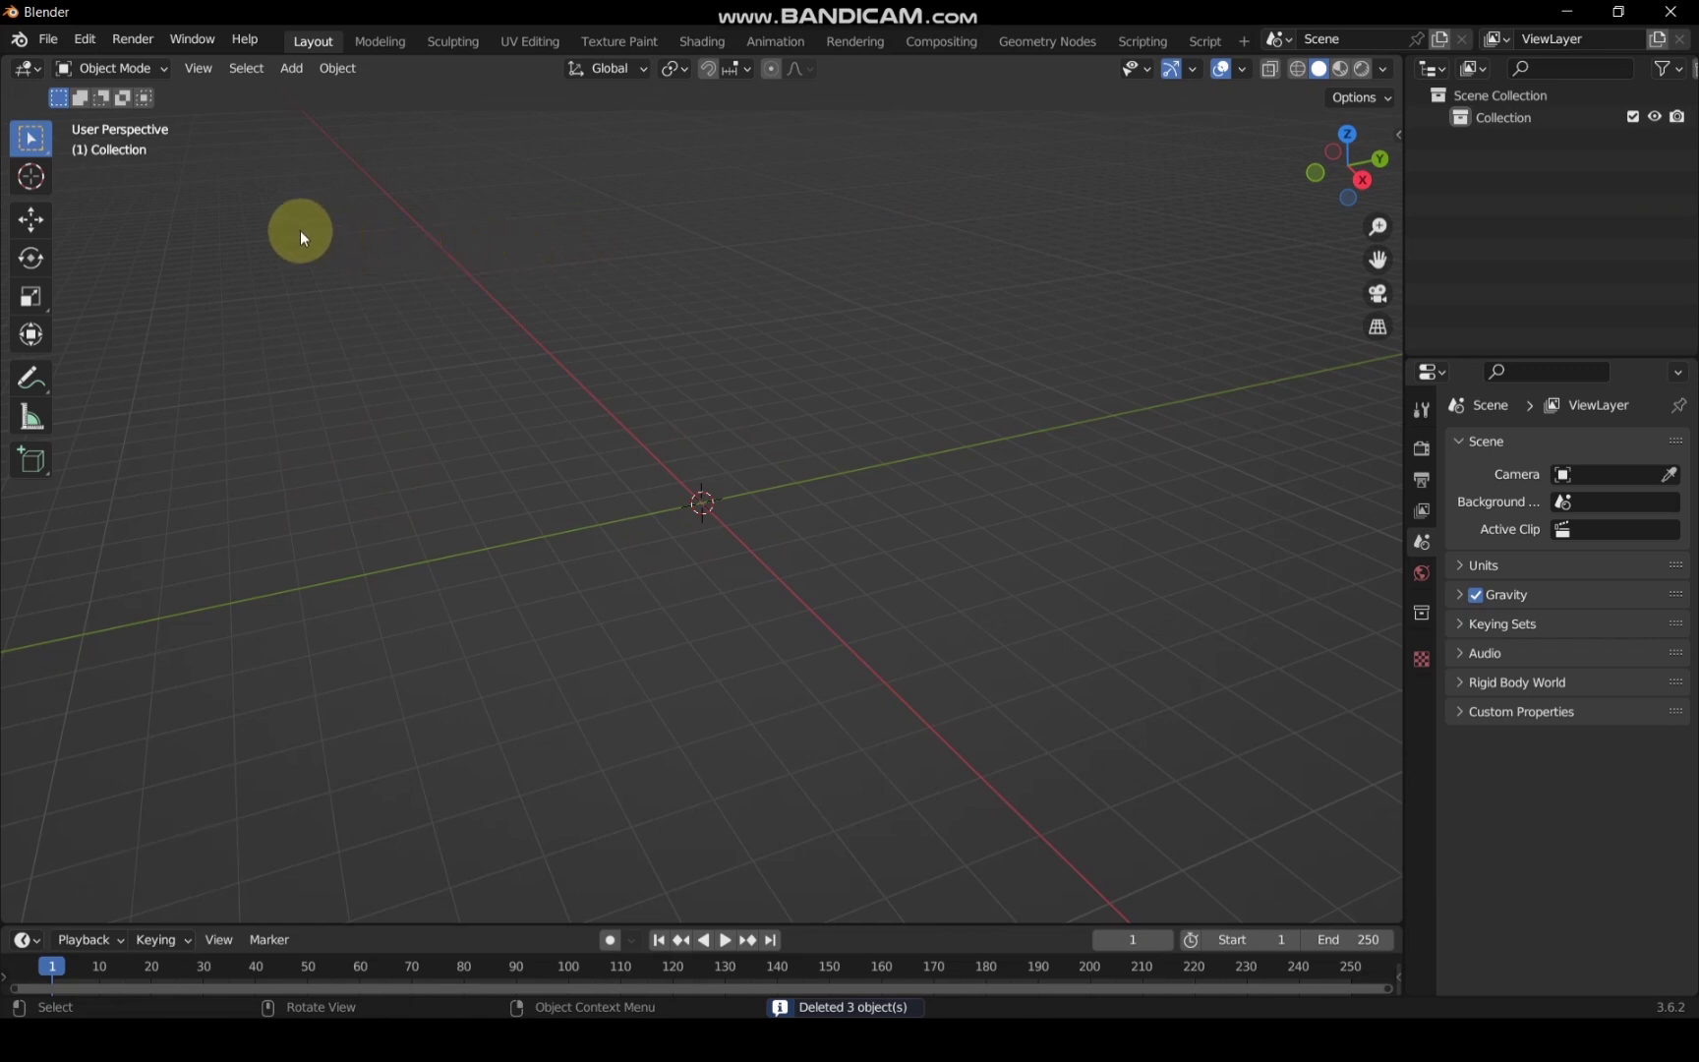
Step: Import the Wavefront OBJ file beautiful face.obj from the Desktop folder into the scene
click(47, 38)
mouse_move(94, 341)
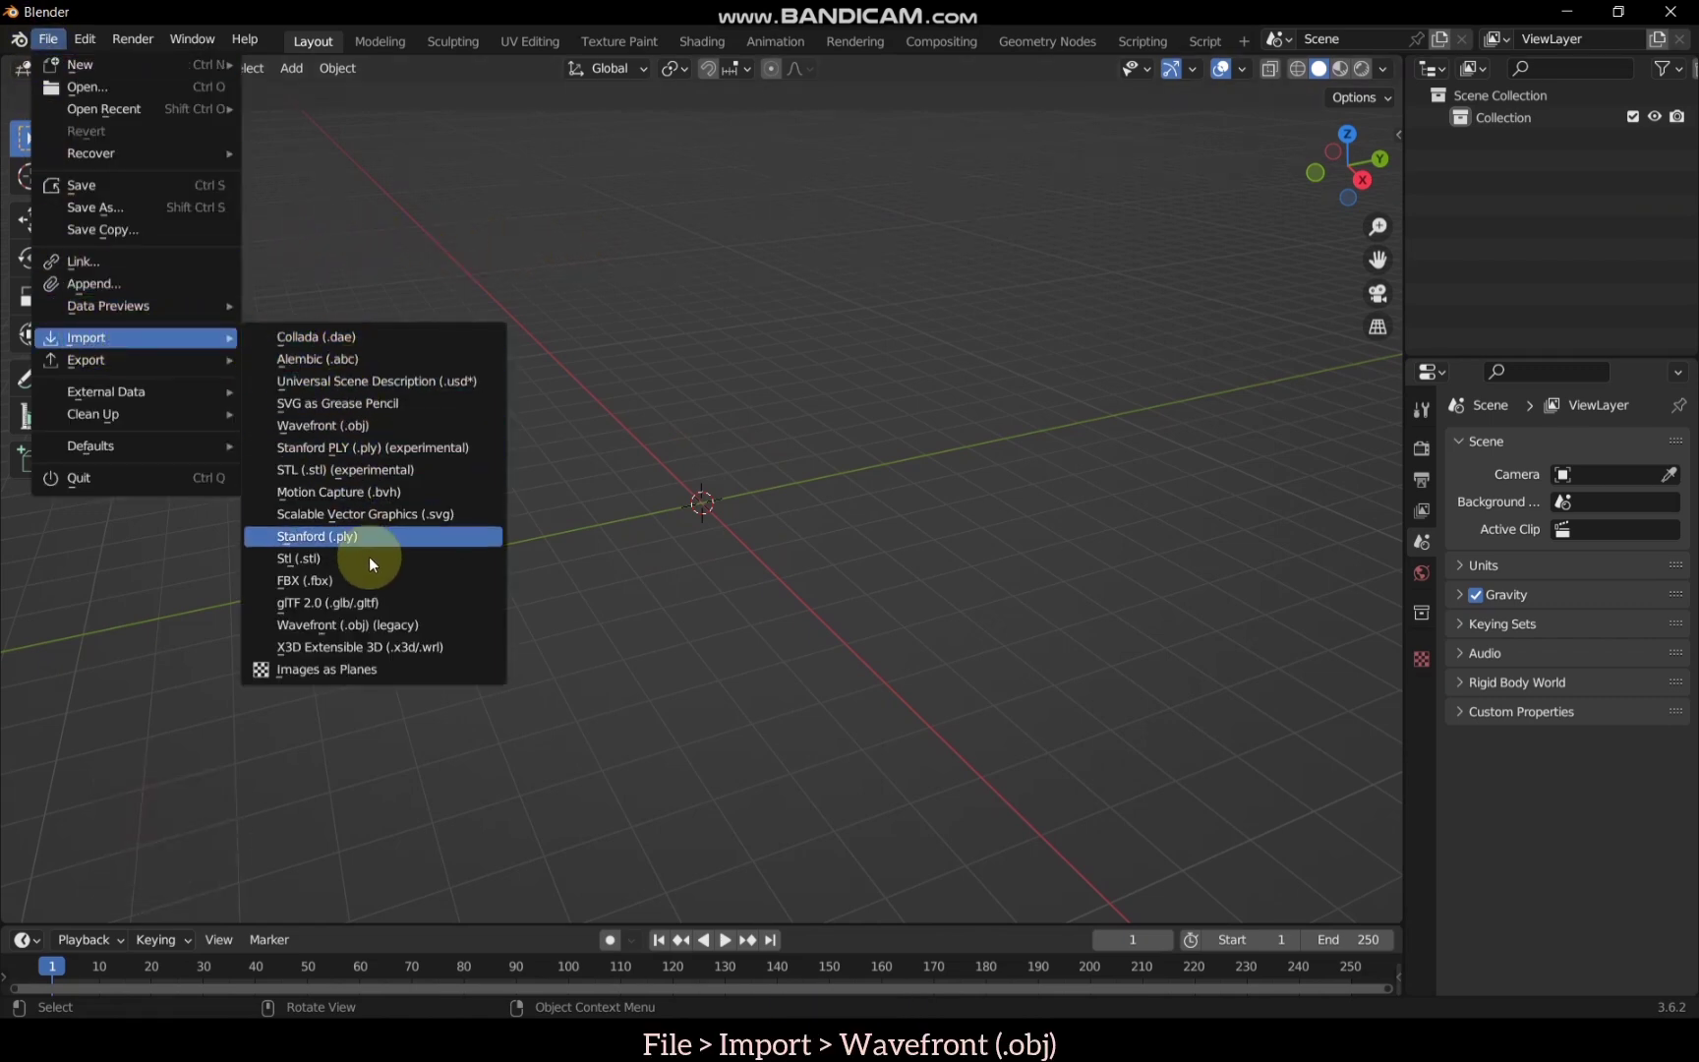
click(363, 433)
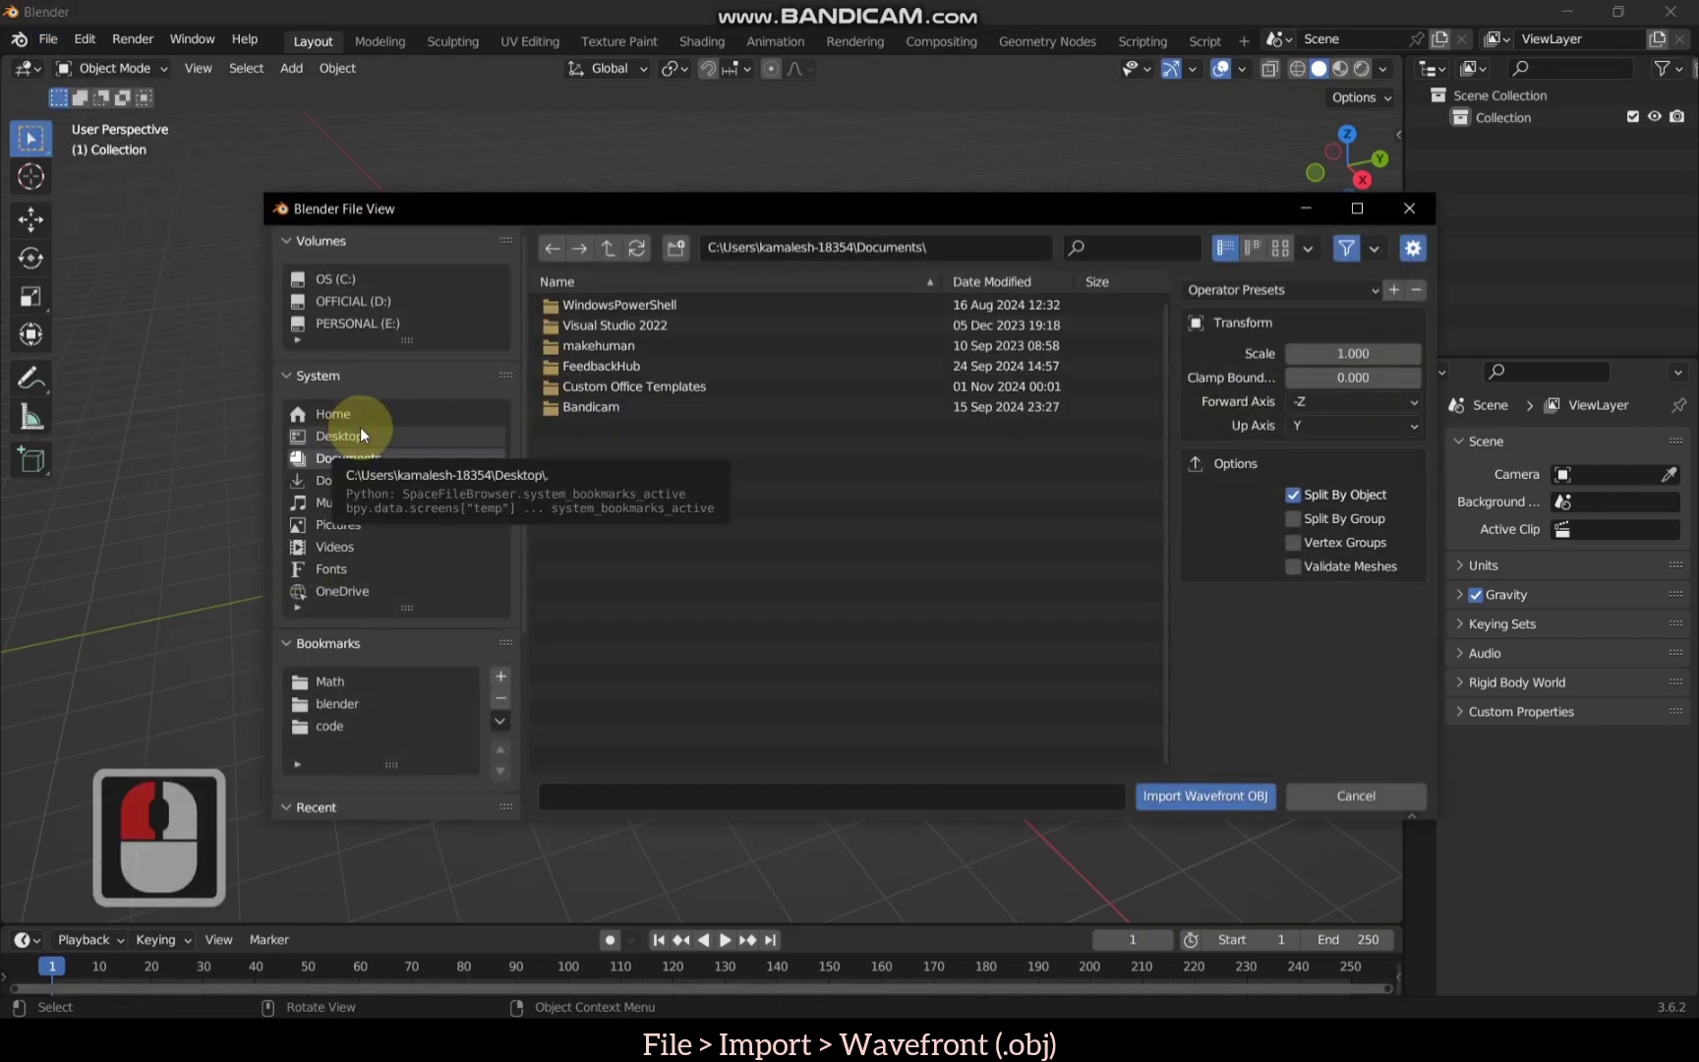
click(360, 434)
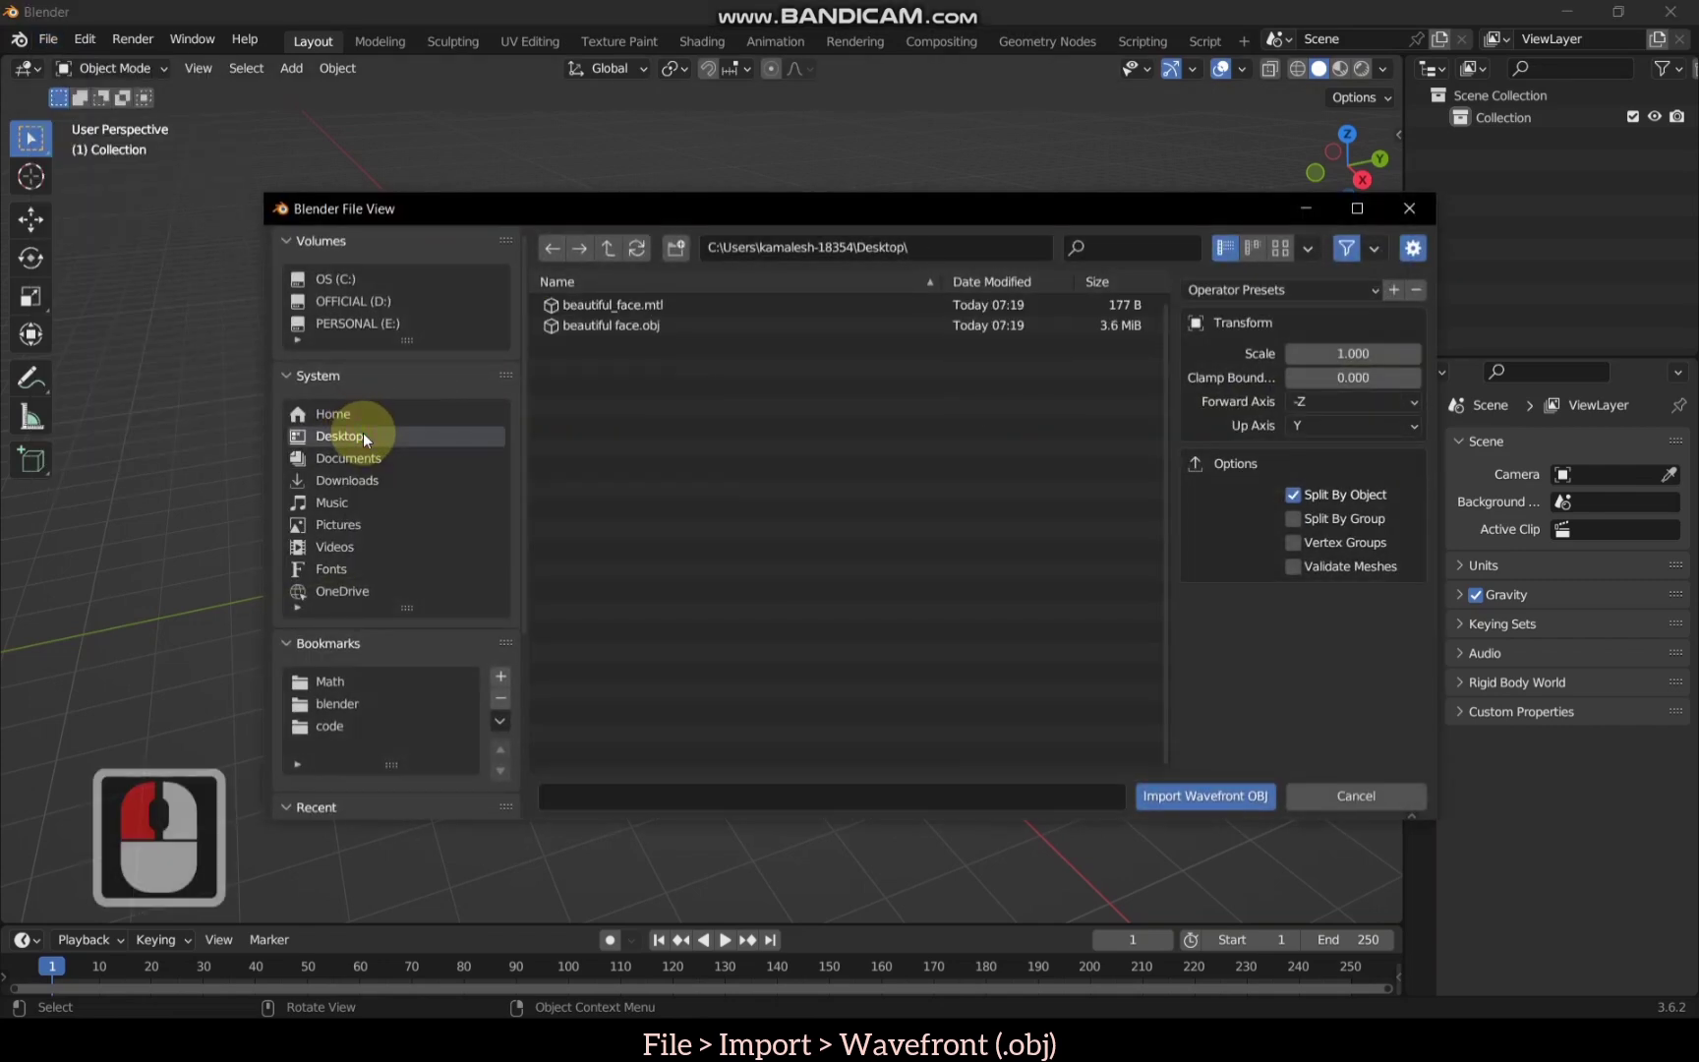
double_click(751, 324)
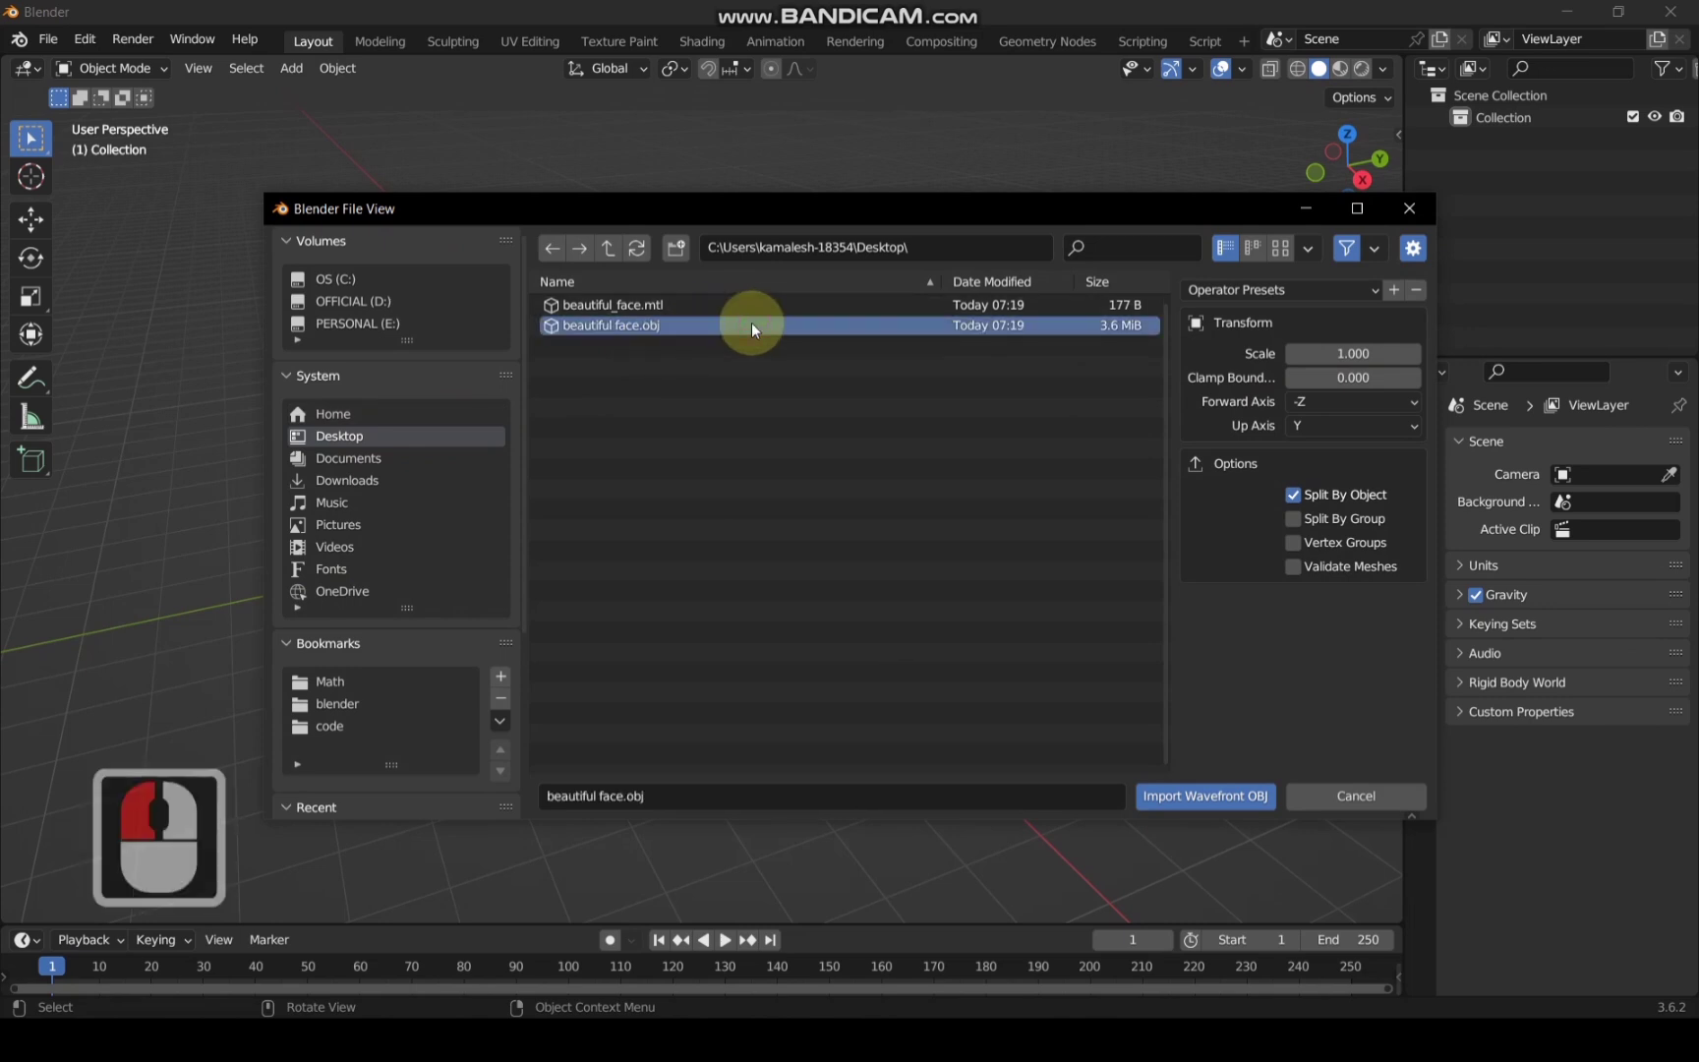
scroll(970, 327, down, 16)
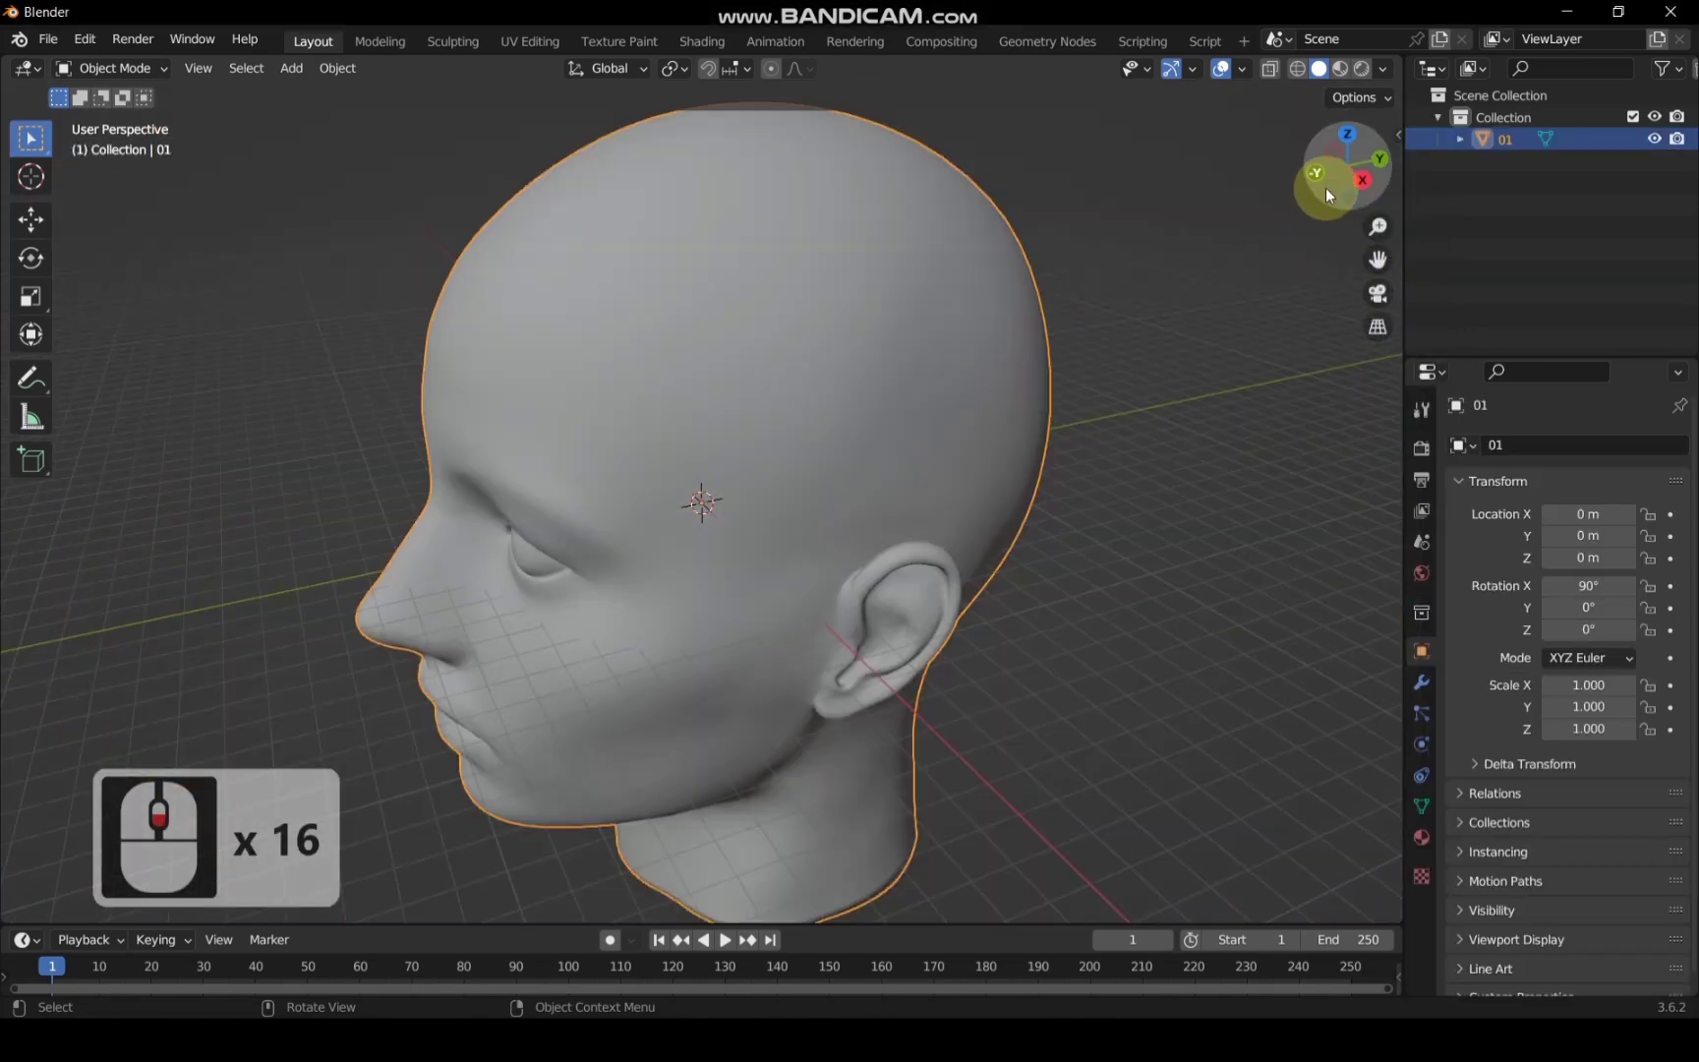
Step: Switch to front orthographic view and set the head's X scale to 0.009, copying the value
click(1319, 181)
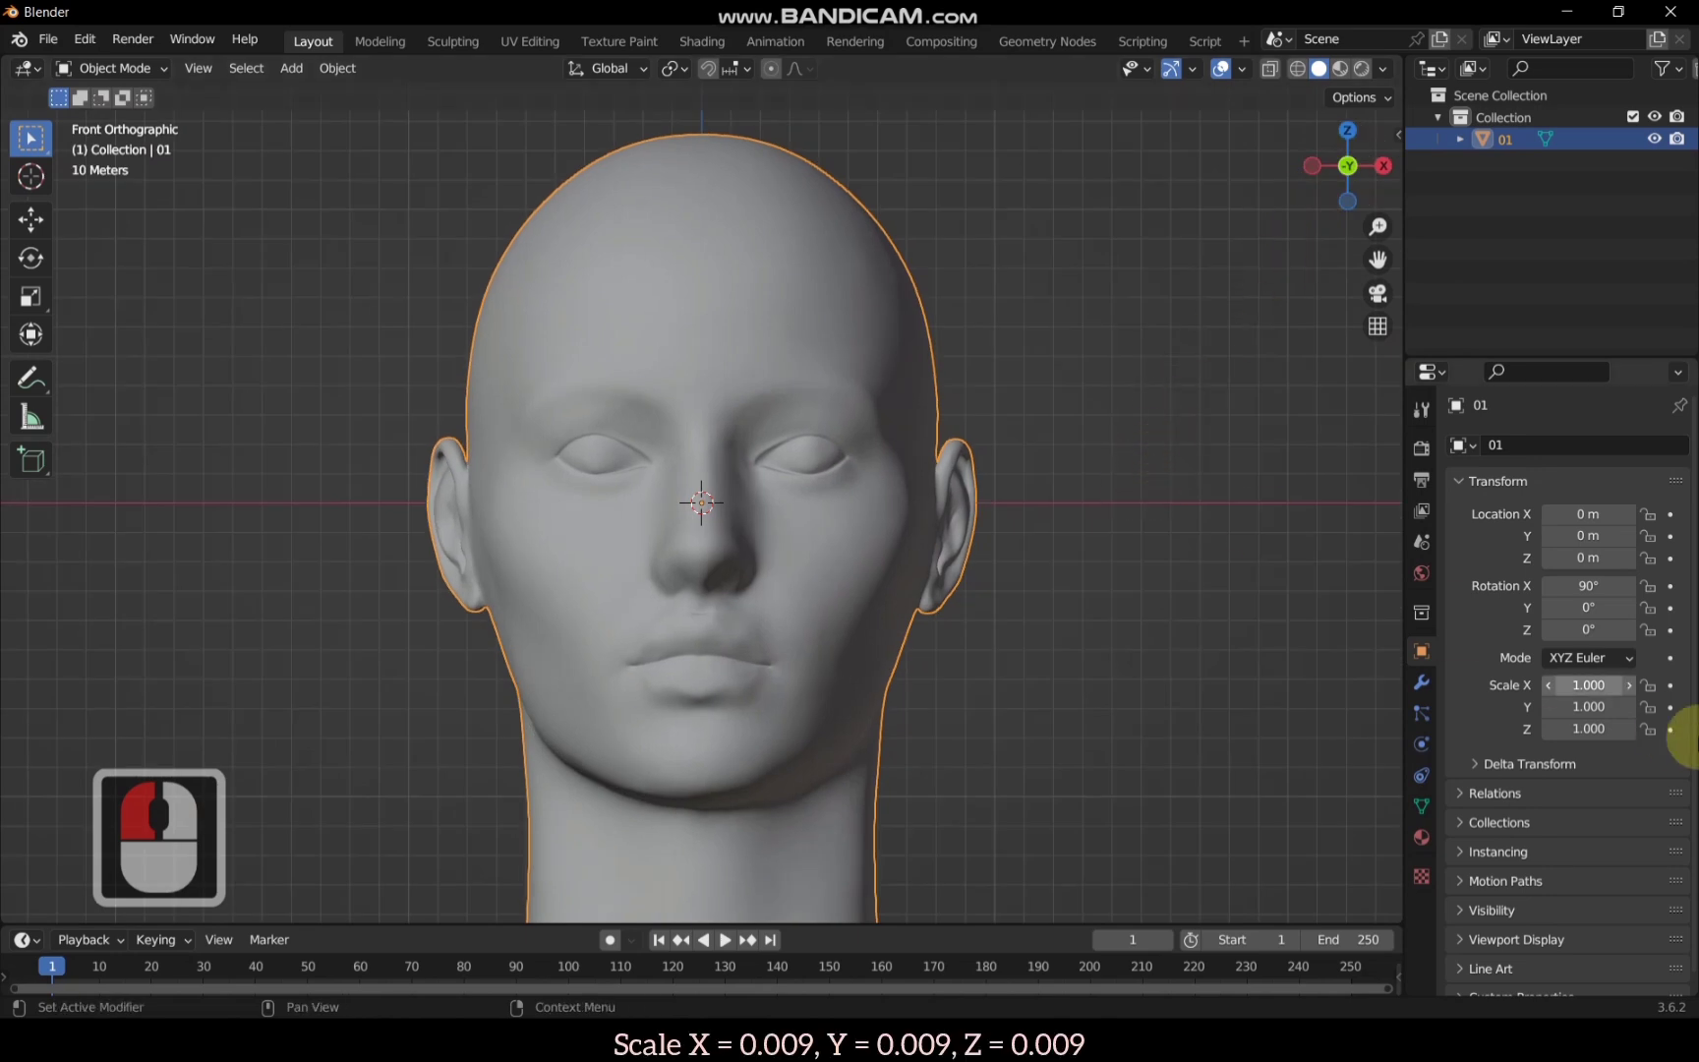
double_click(1590, 684)
text(0.00)
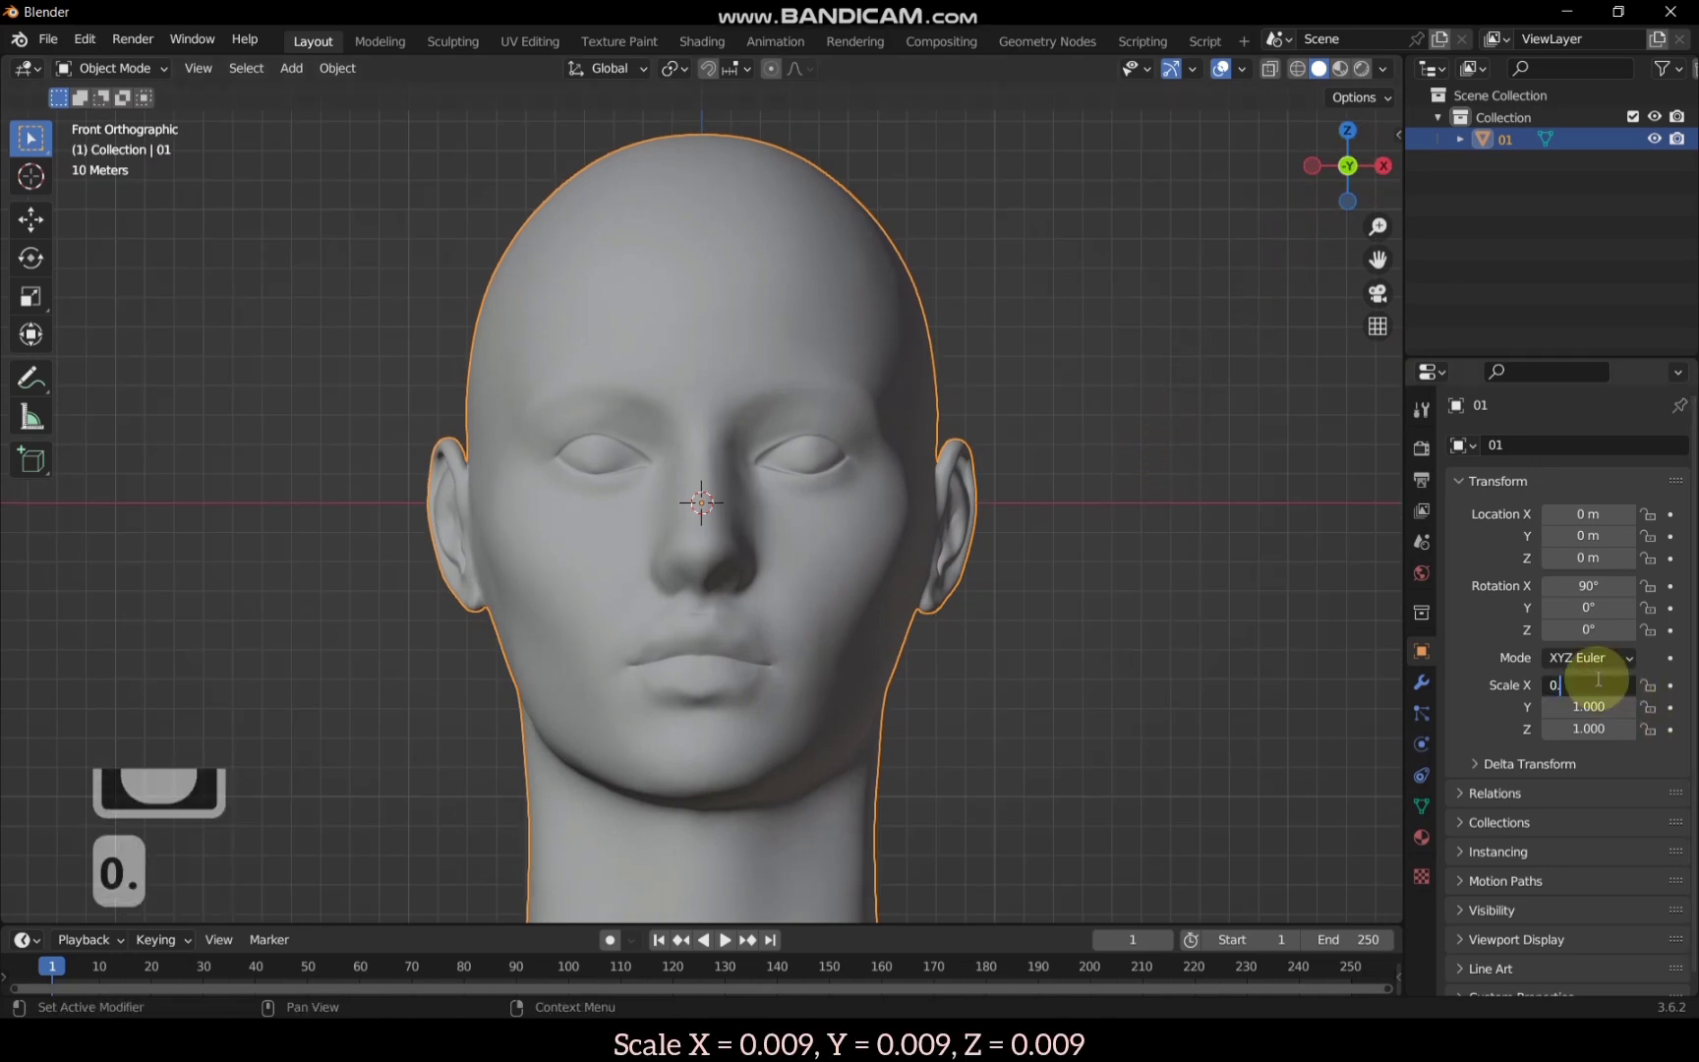
key(BackSpace)
key(BackSpace)
key(BackSpace)
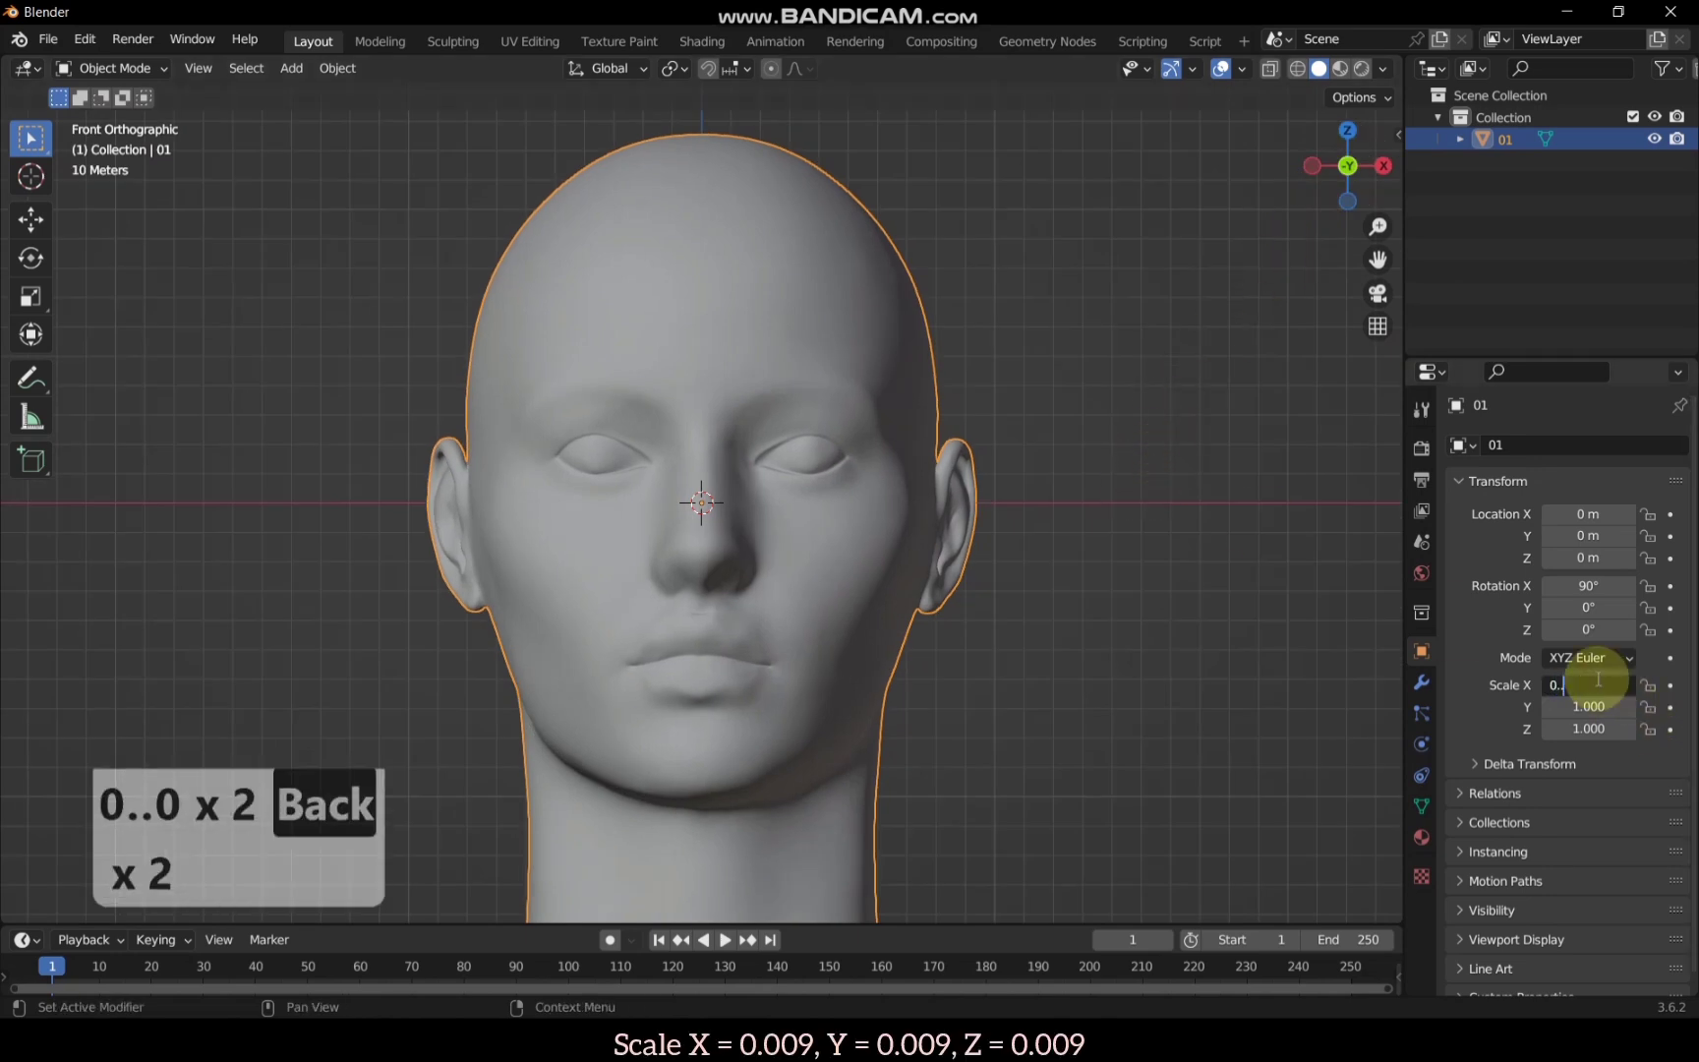
text(.009)
key(ctrl+a)
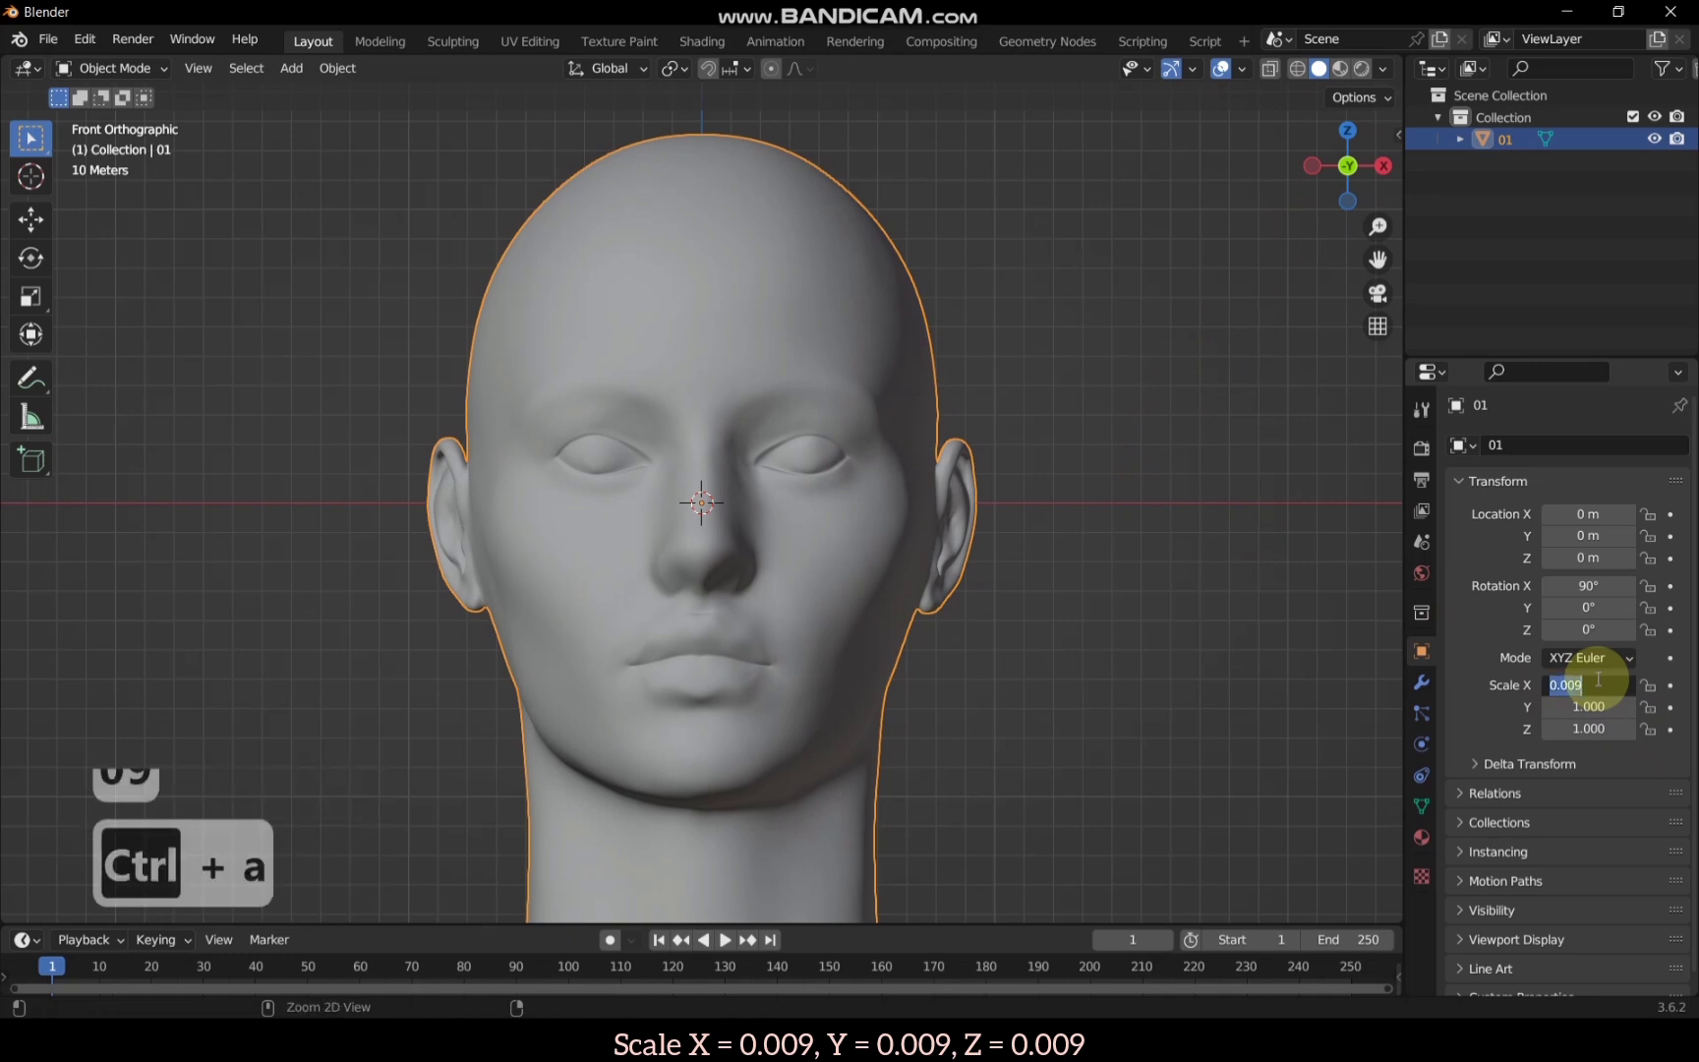
key(ctrl+c)
key(Return)
Step: Paste 0.009 into the Y and Z scale fields, then zoom in on the shrunken head
click(1598, 708)
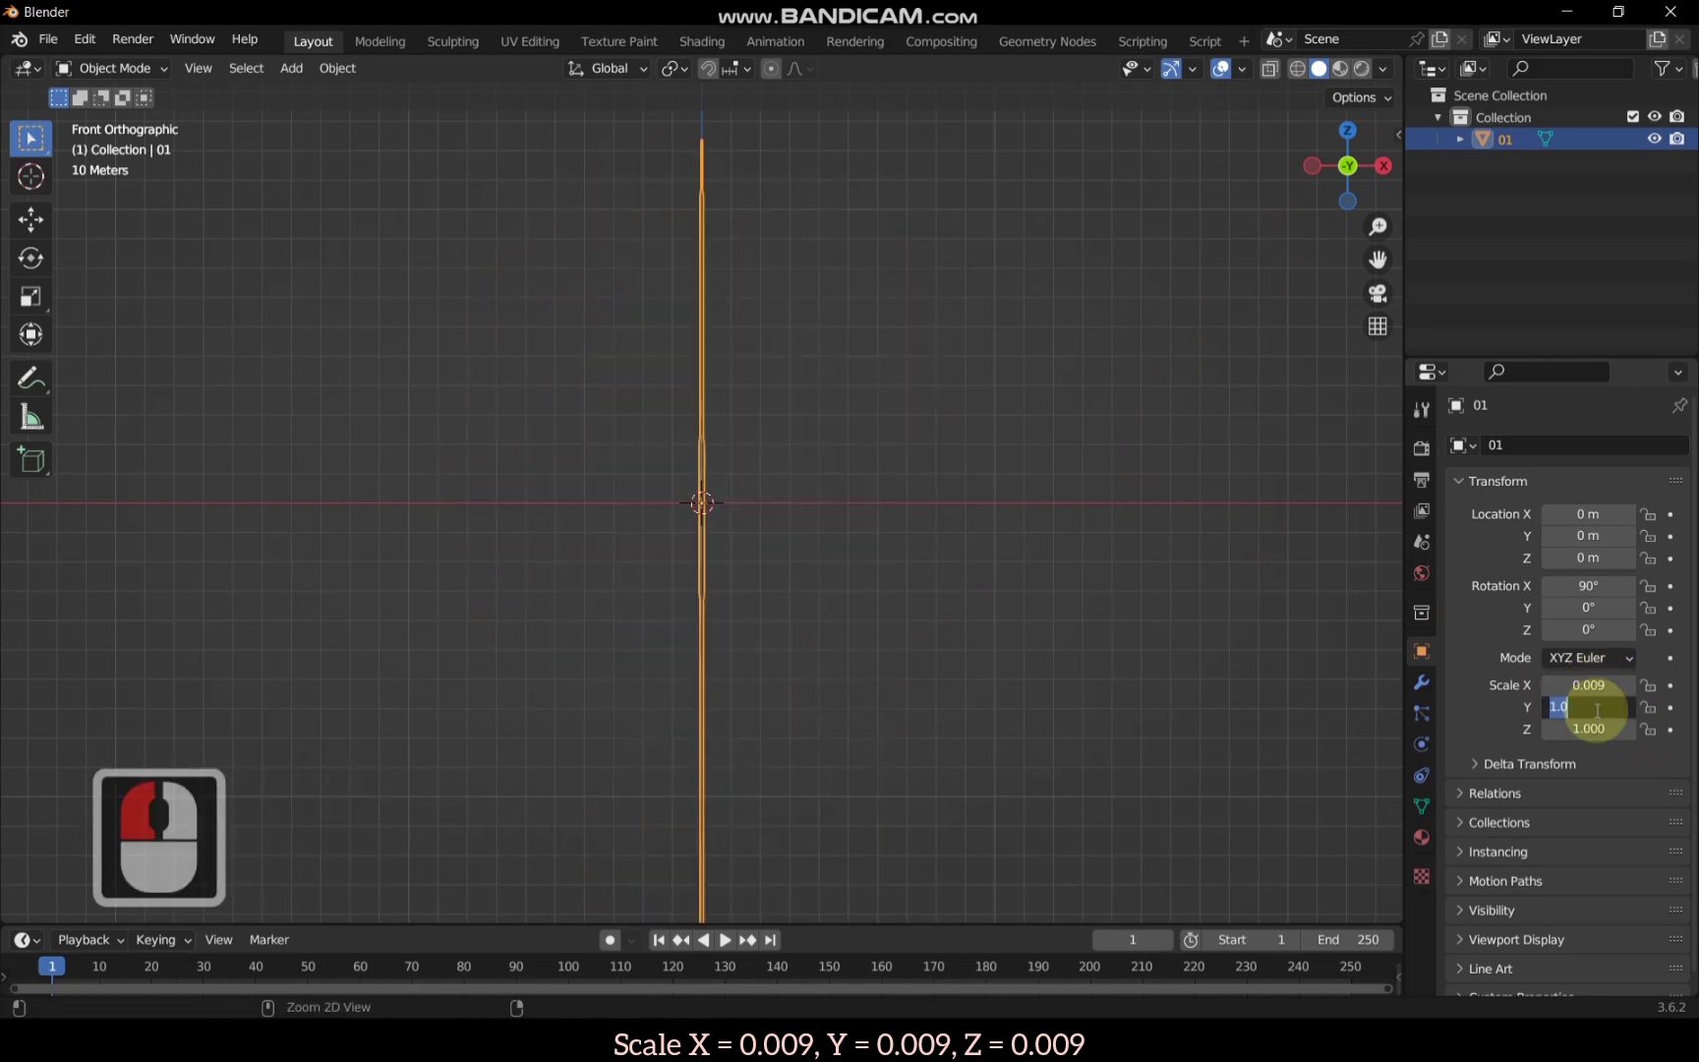
key(ctrl+v)
click(1593, 729)
click(1597, 728)
key(ctrl+v)
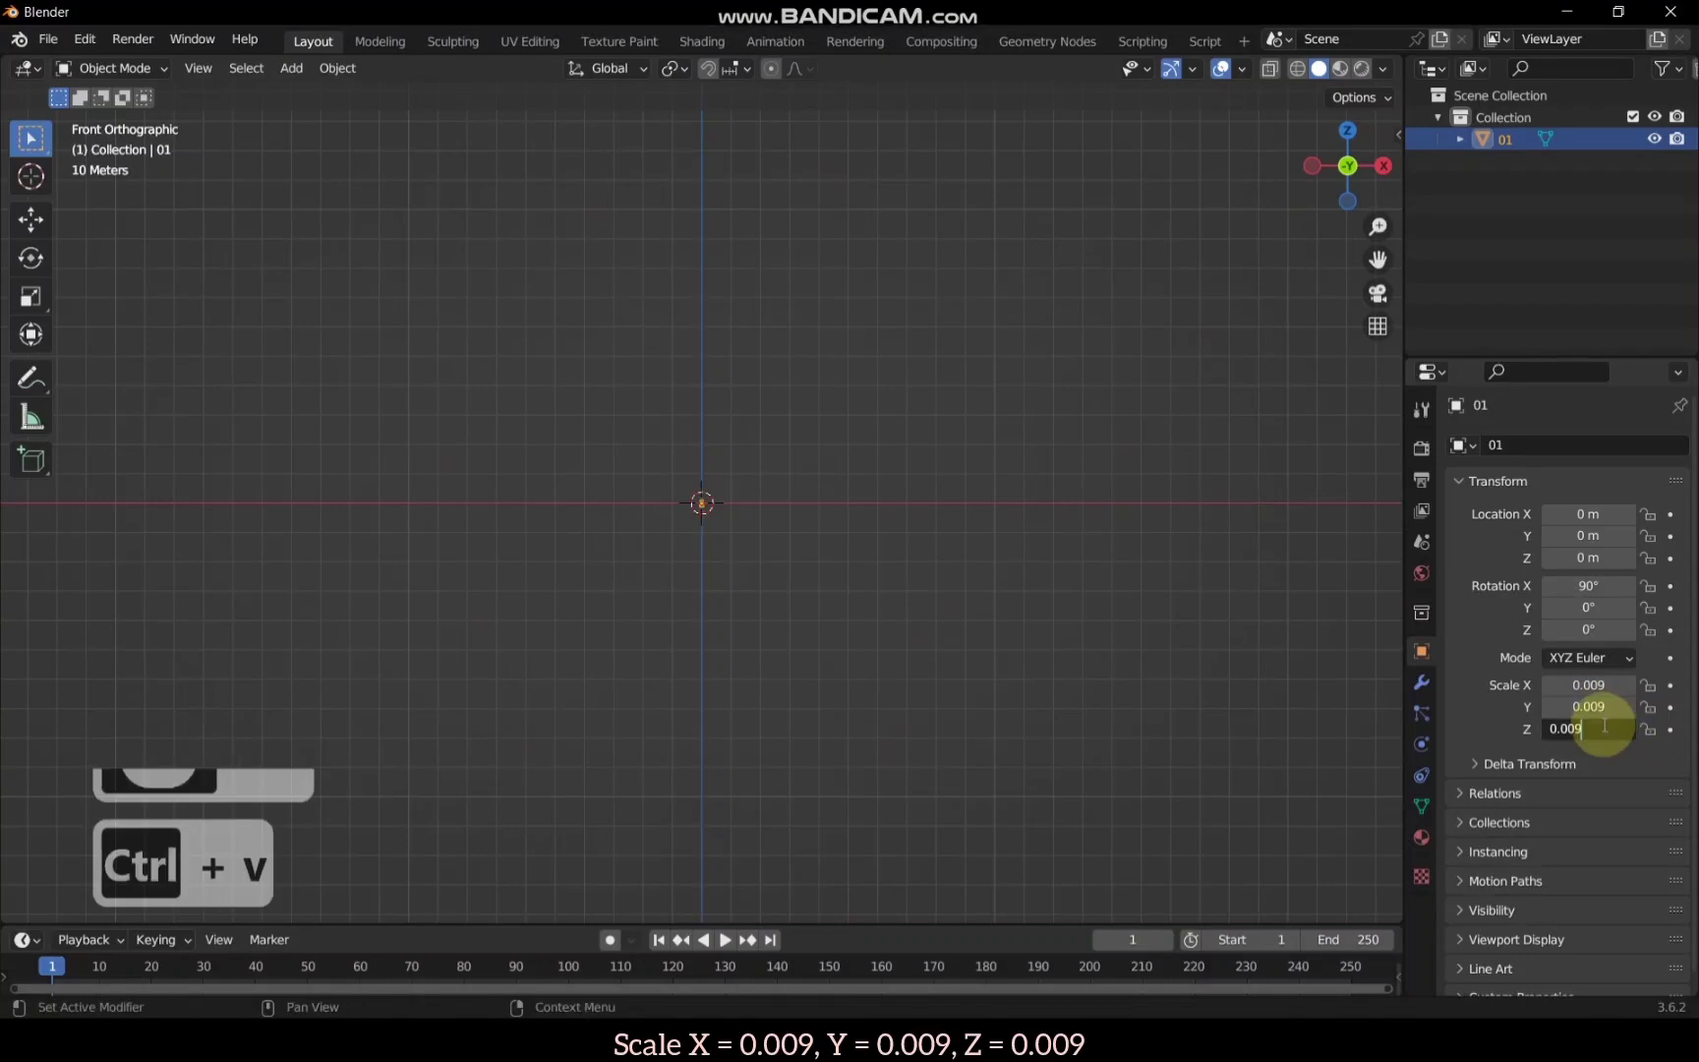
click(1041, 619)
middle_click(944, 455)
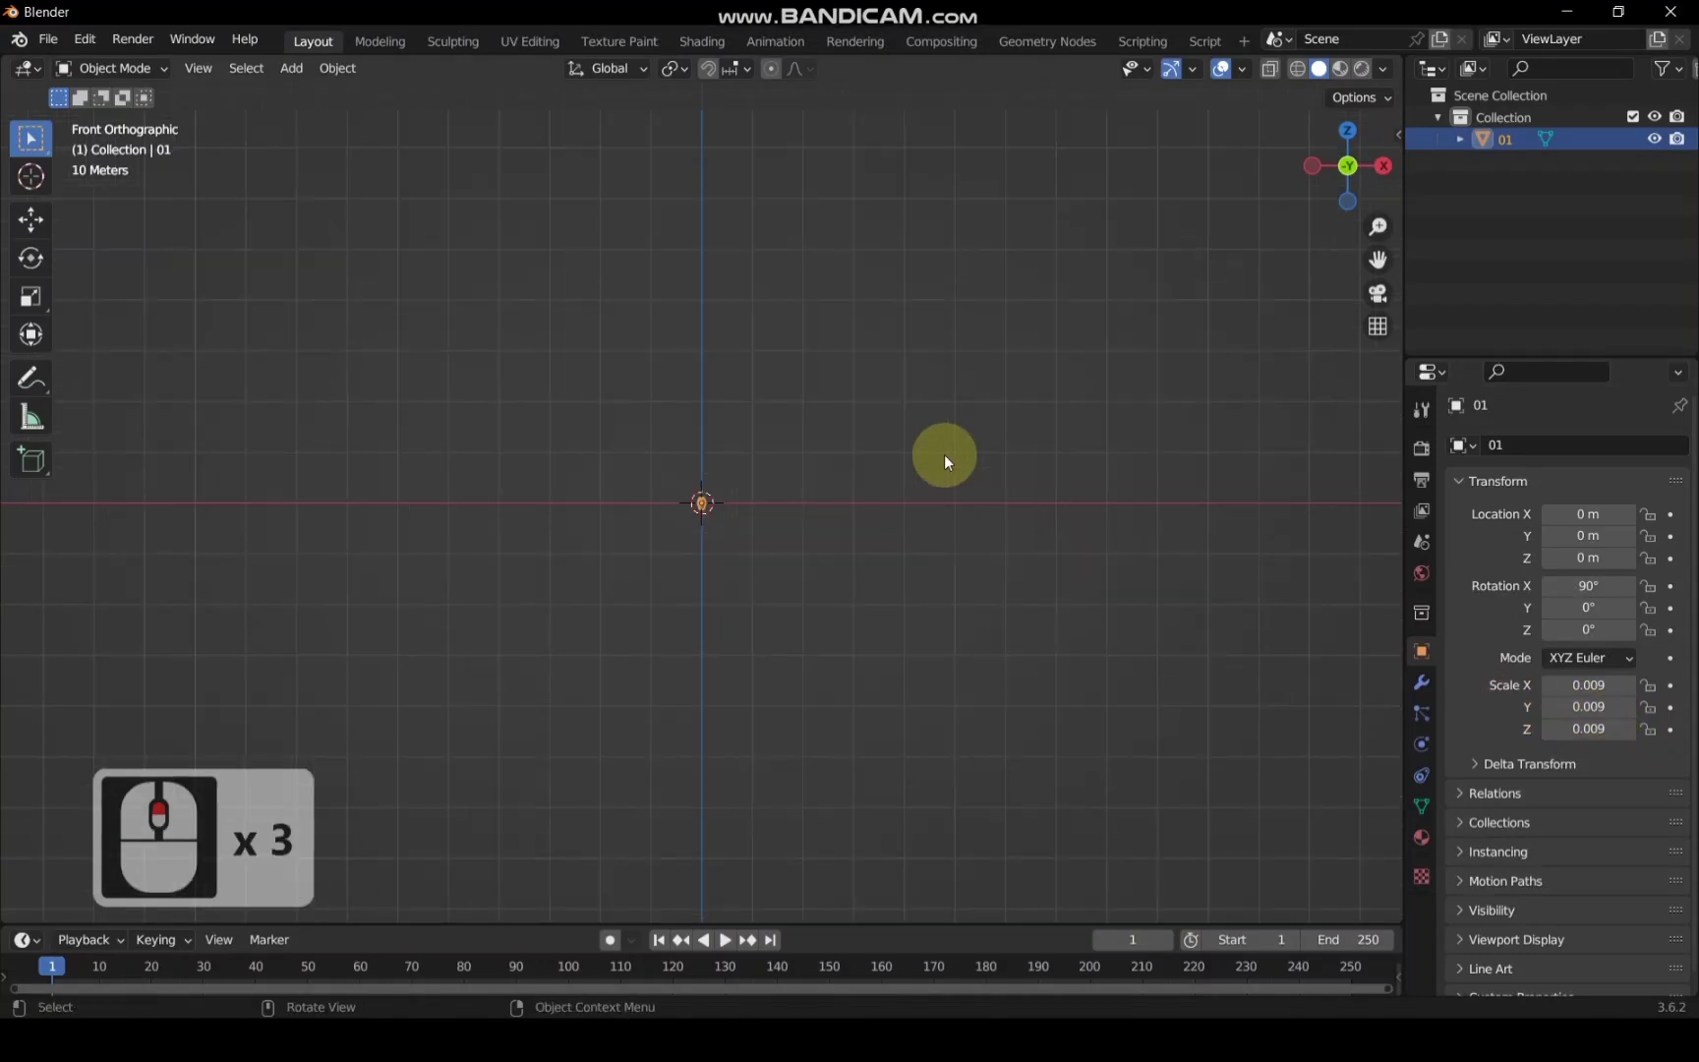
scroll(944, 454, up, 19)
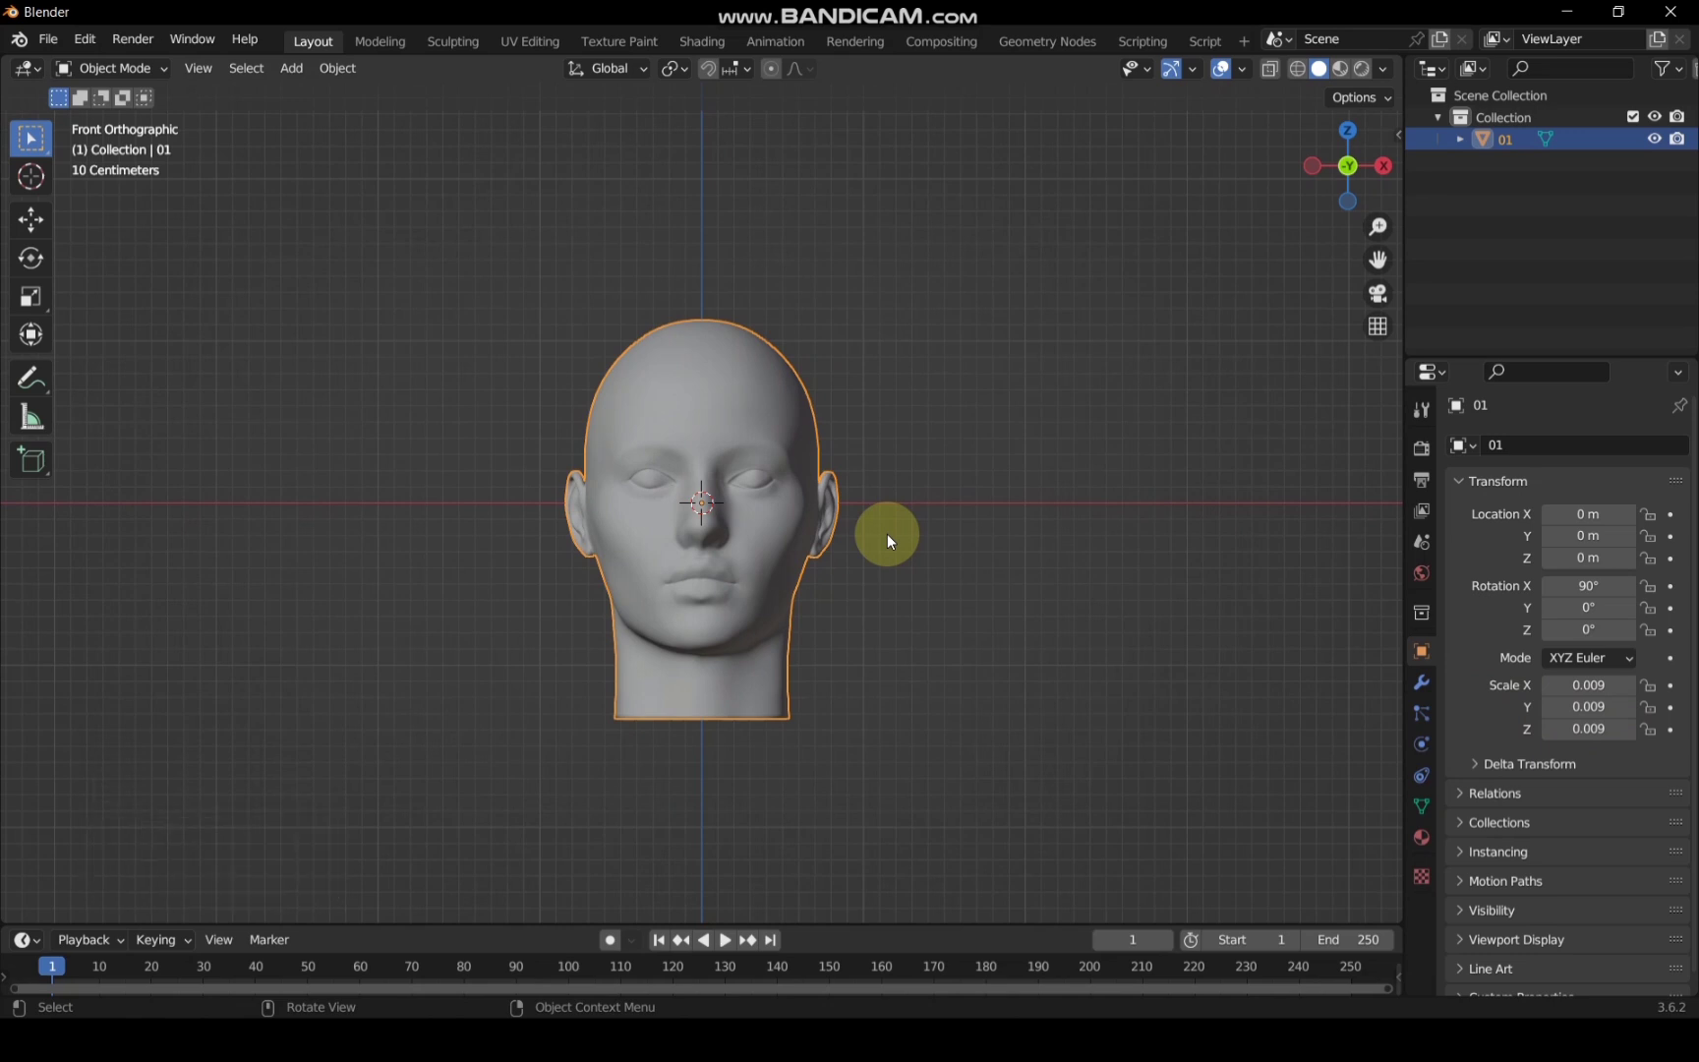
Step: Switch to Material Preview shading to show the skin texture, orbit, then return to front view
click(1341, 76)
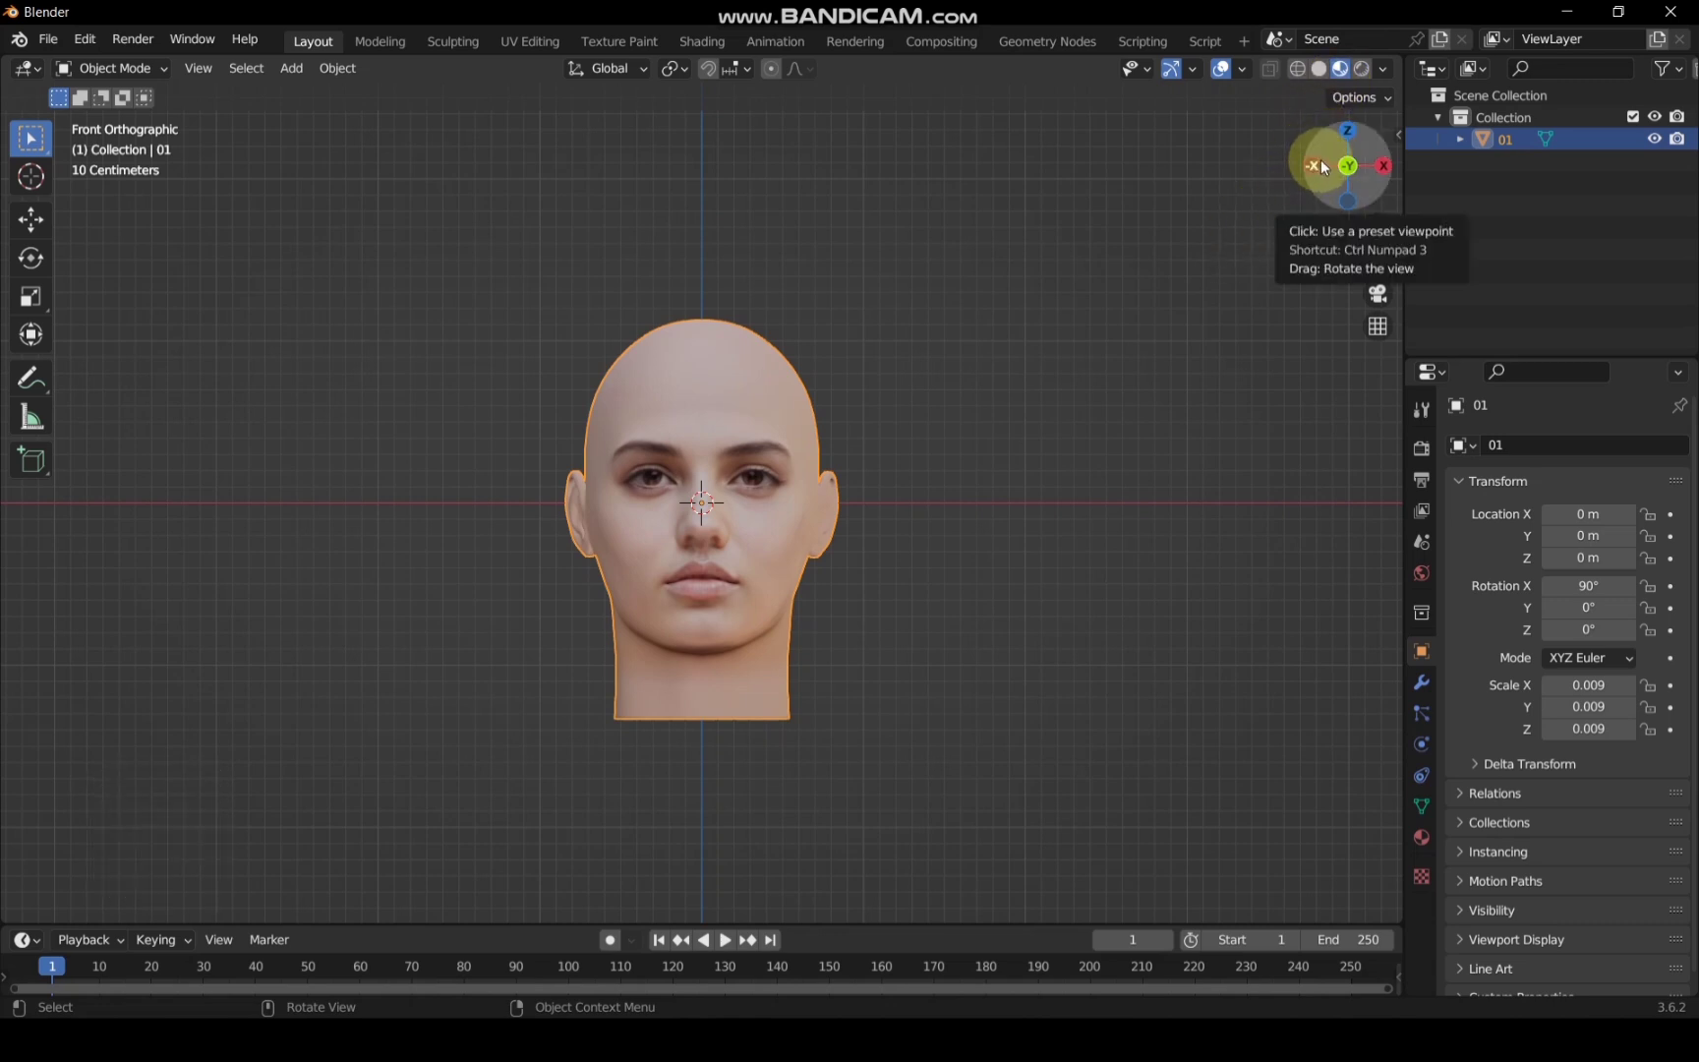
mouse_move(1330, 164)
mouse_down()
mouse_move(1294, 197)
mouse_move(1331, 170)
mouse_up()
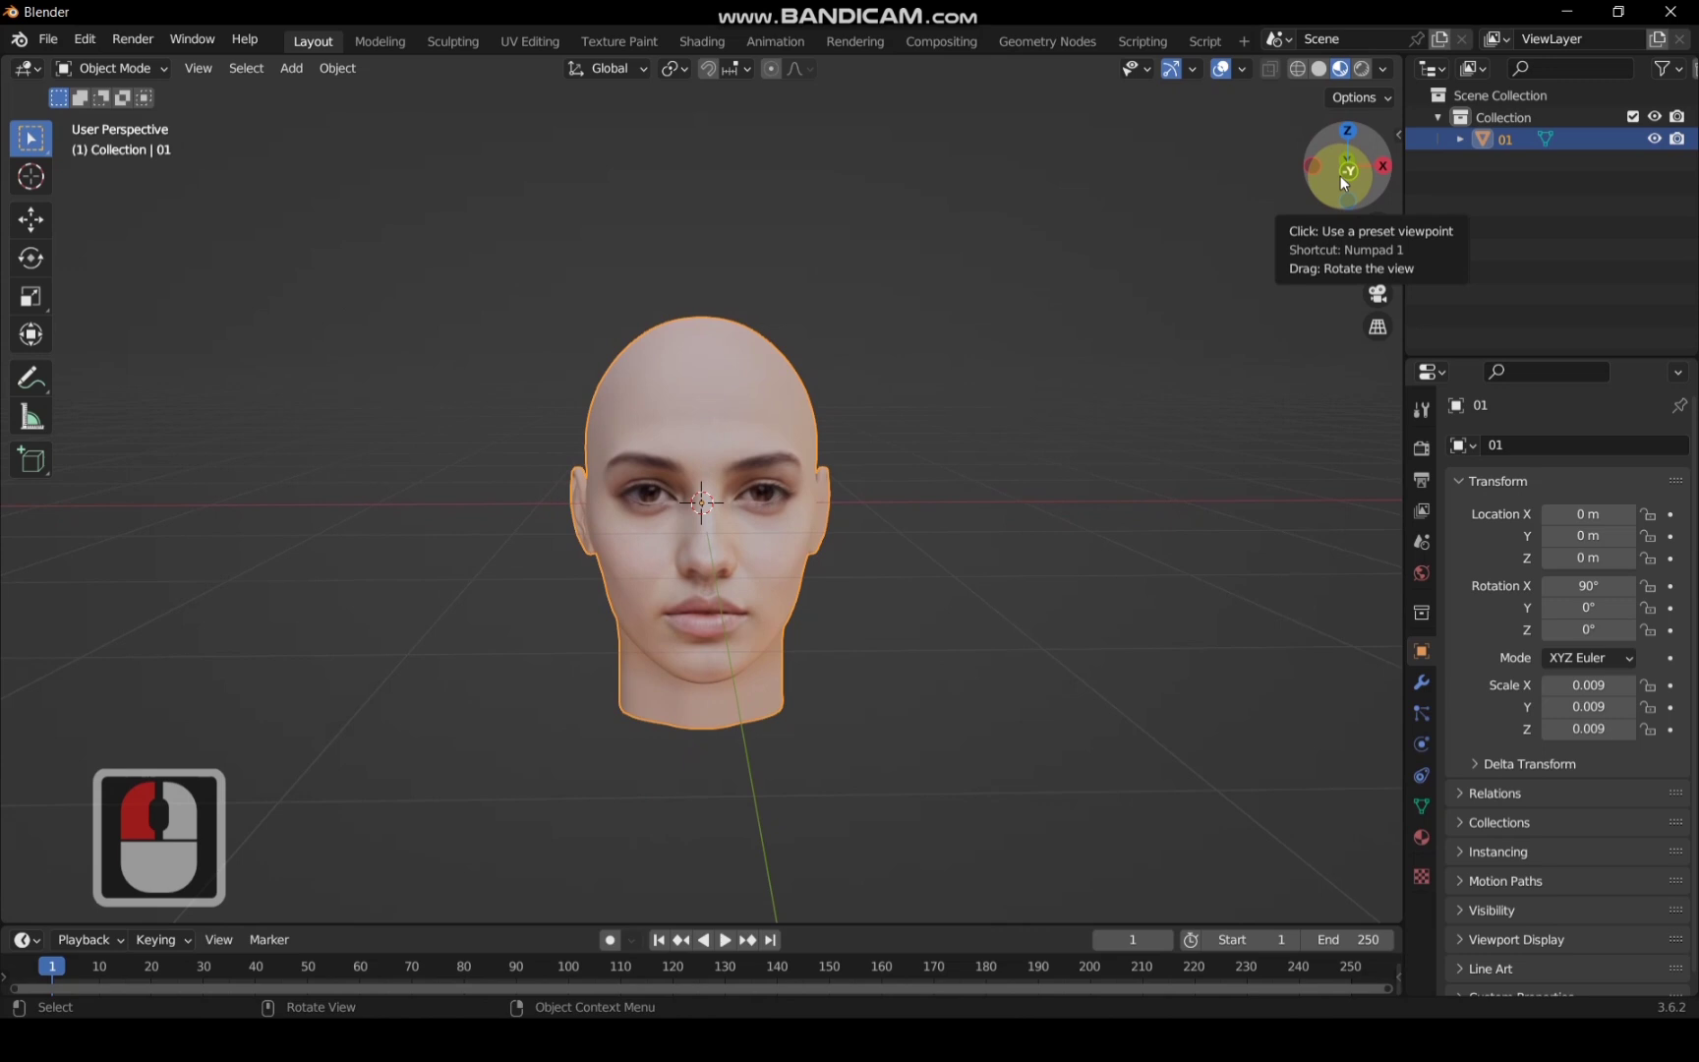
click(1341, 175)
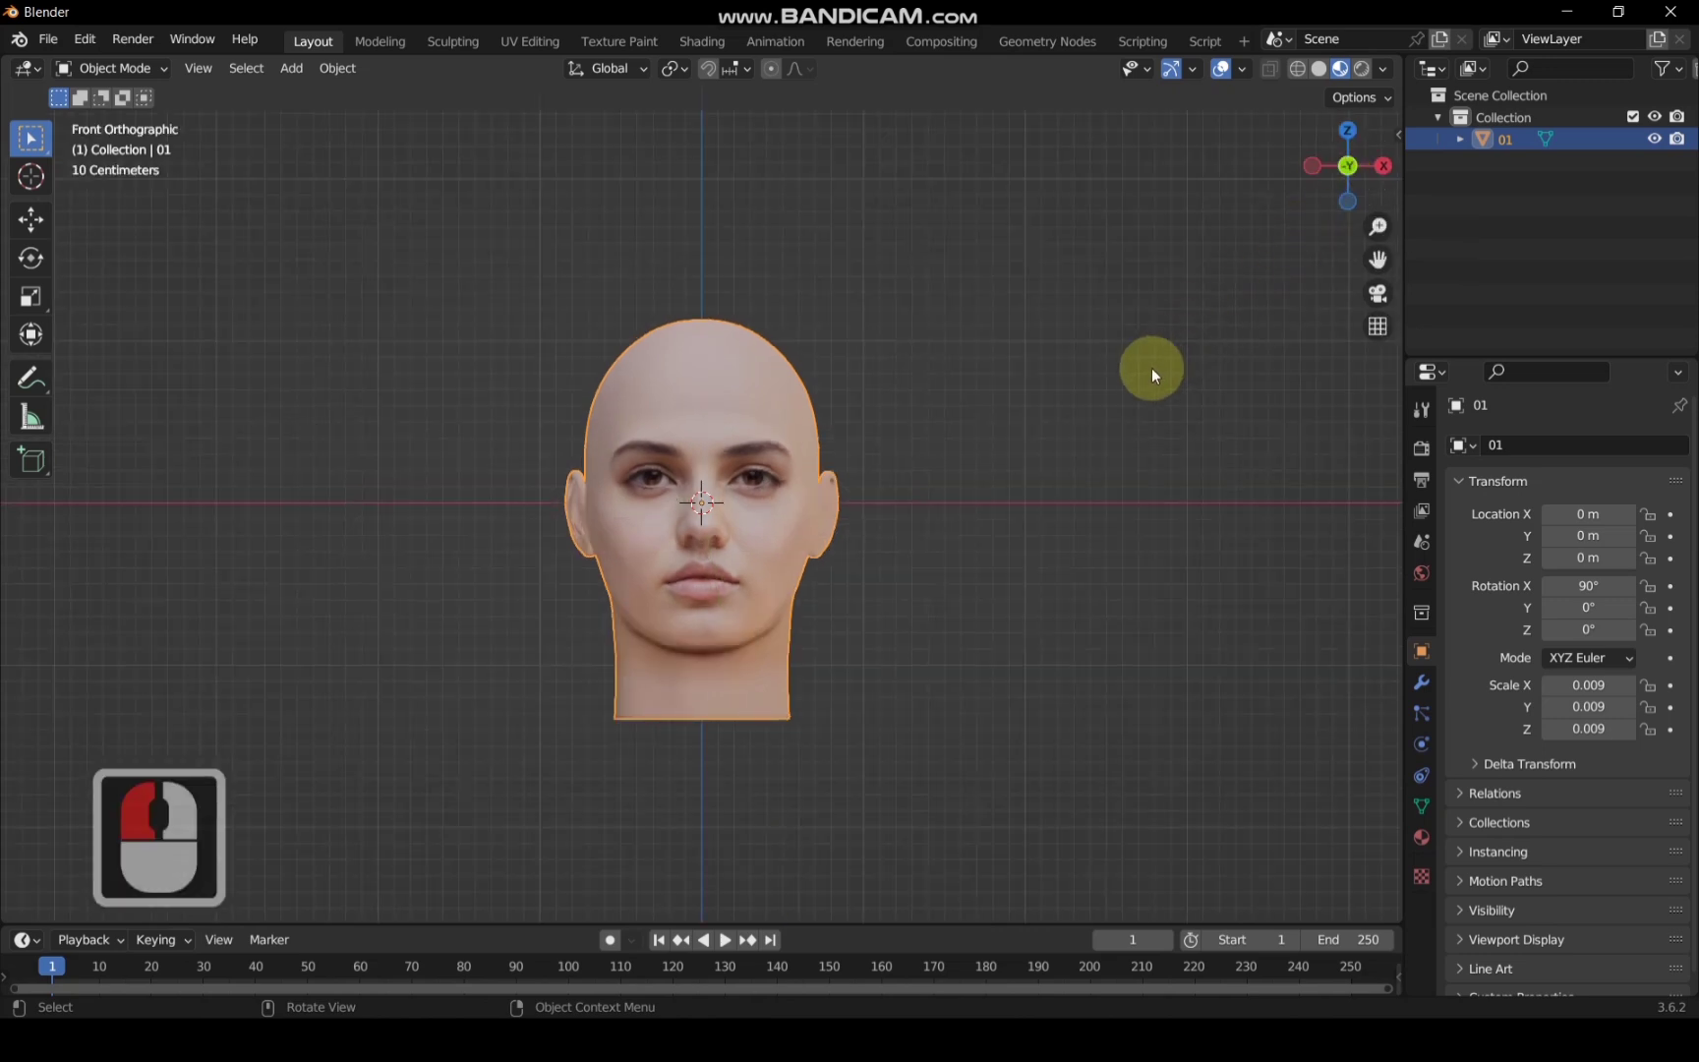